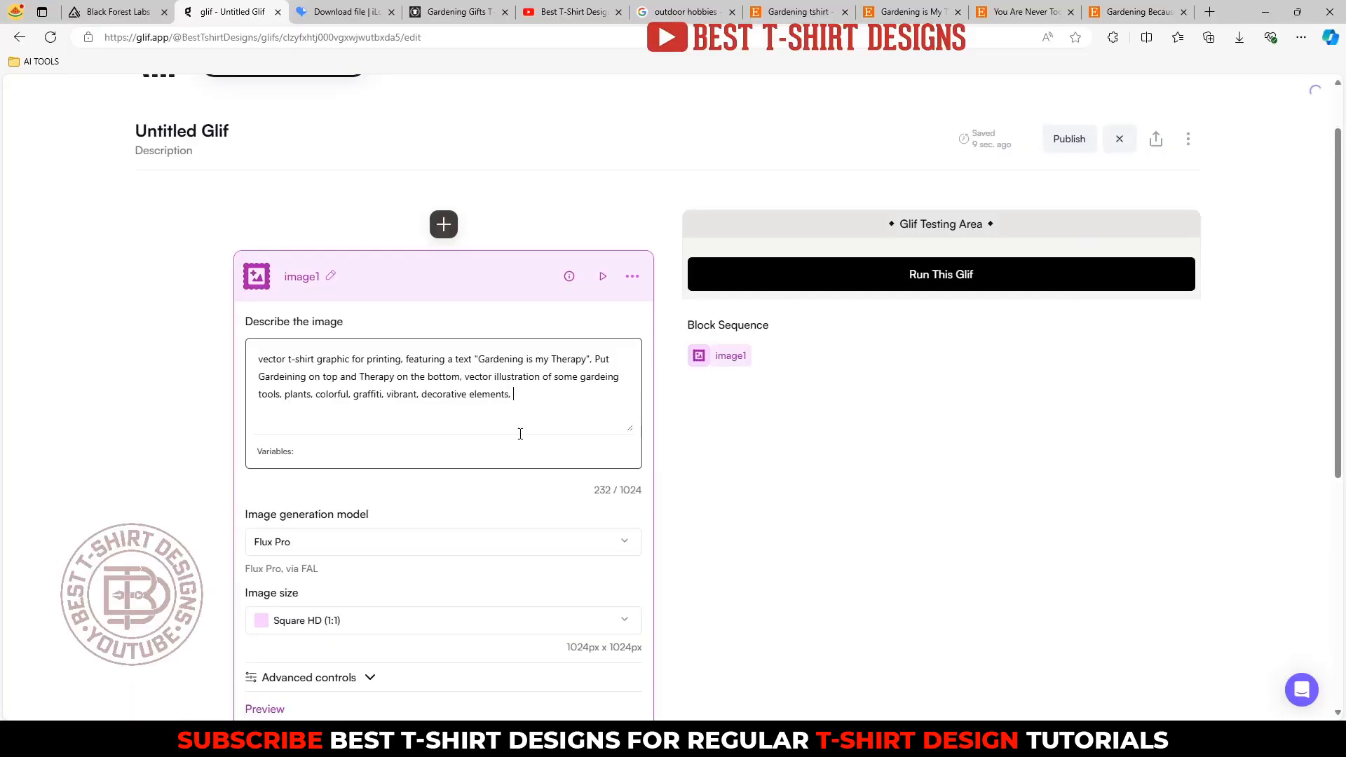
Run the glif with the "Gardening is my Therapy" prompt and save the generated image in the Beekeeping folder.
{"action": "left_click", "coordinate": [940, 277]}
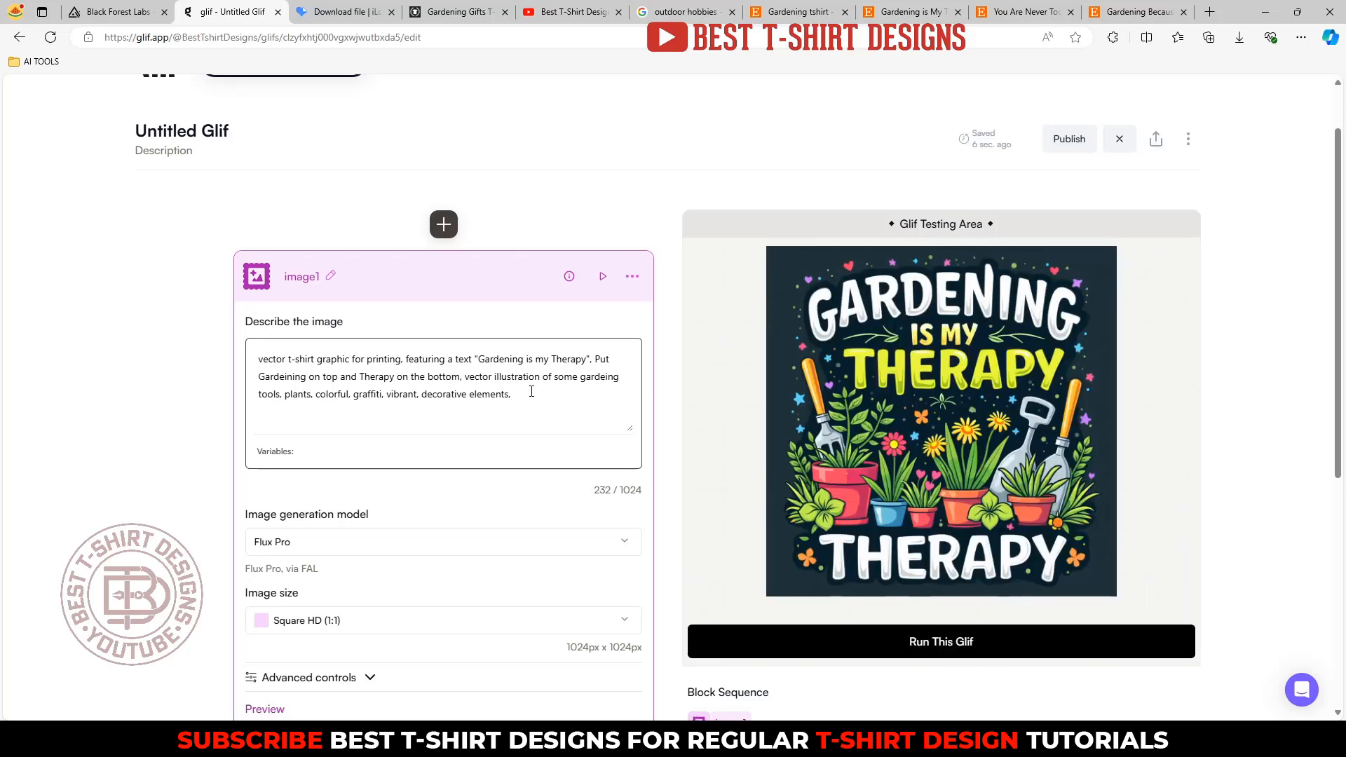
{"action": "left_click", "coordinate": [971, 422]}
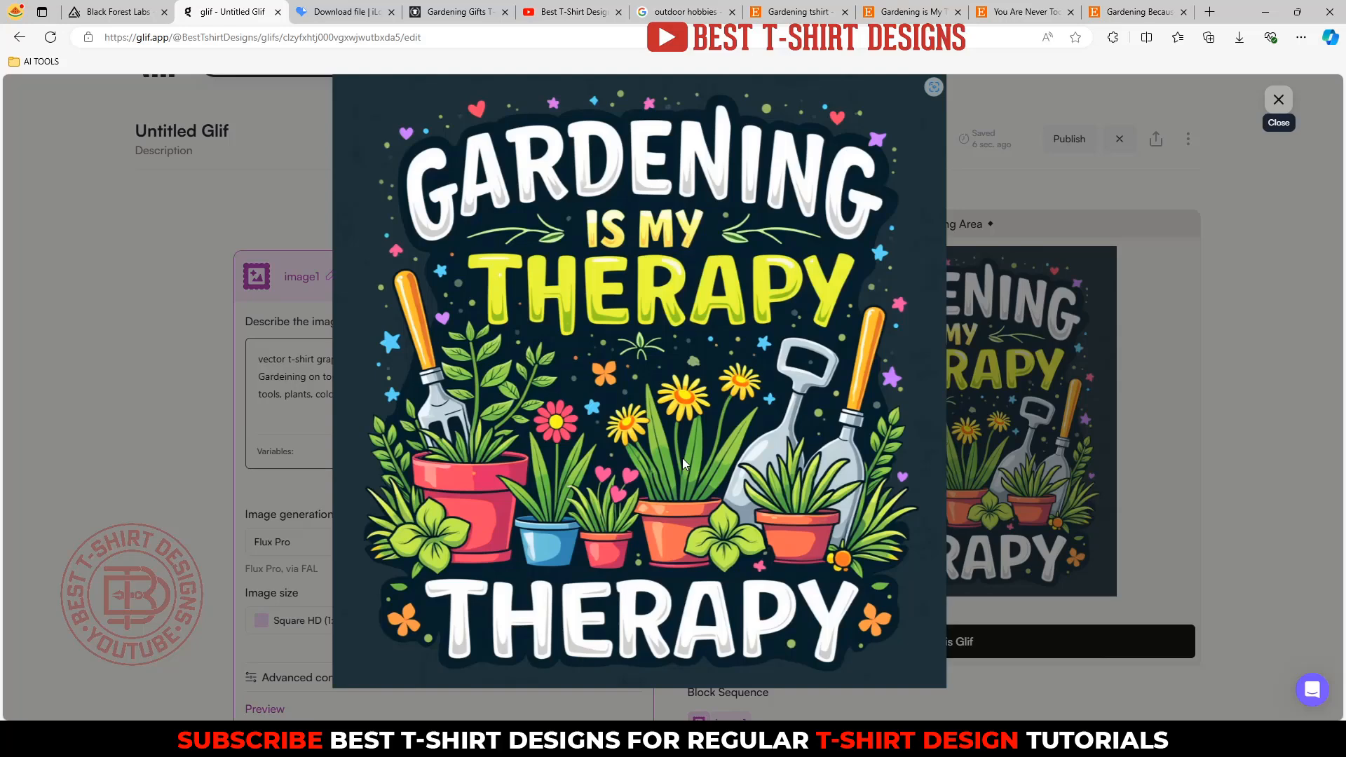
{"action": "right_click", "coordinate": [640, 306]}
{"action": "left_click", "coordinate": [684, 340]}
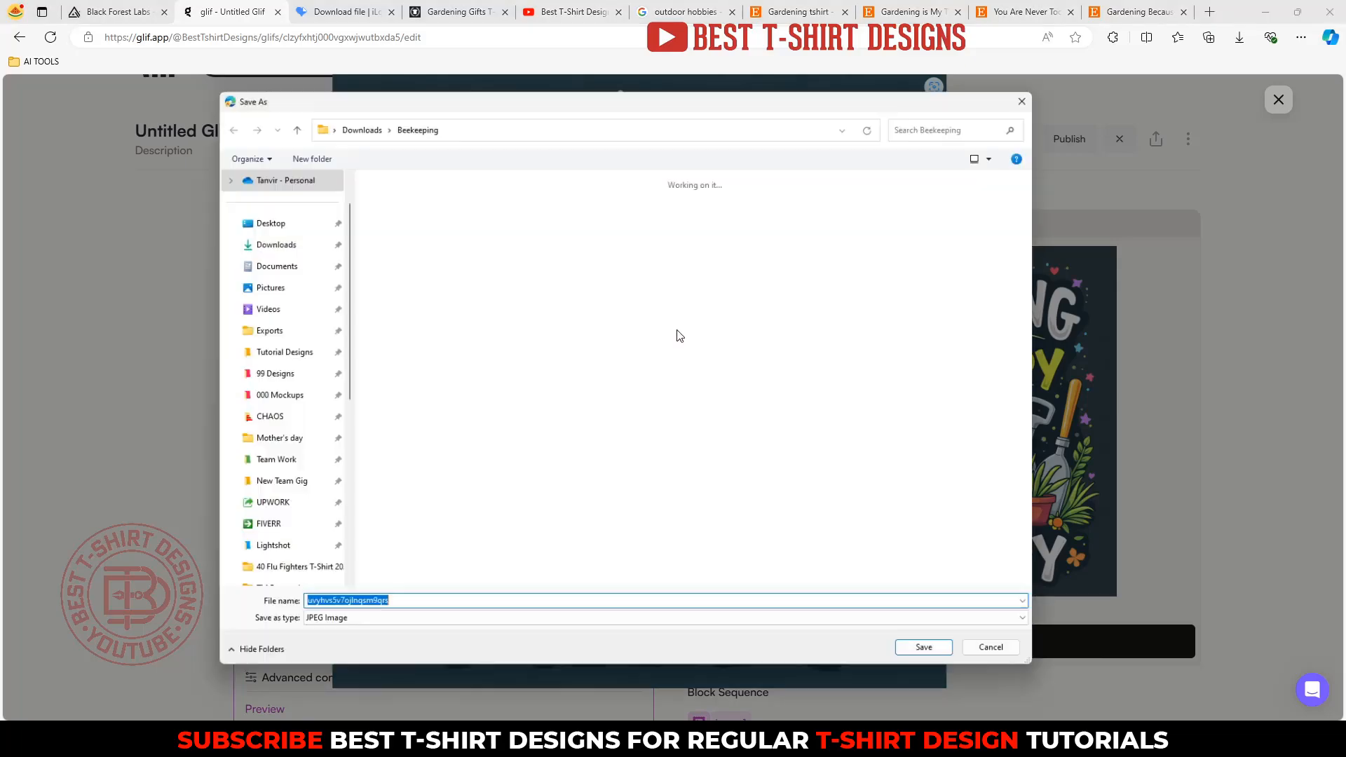
{"action": "key", "text": "Return"}
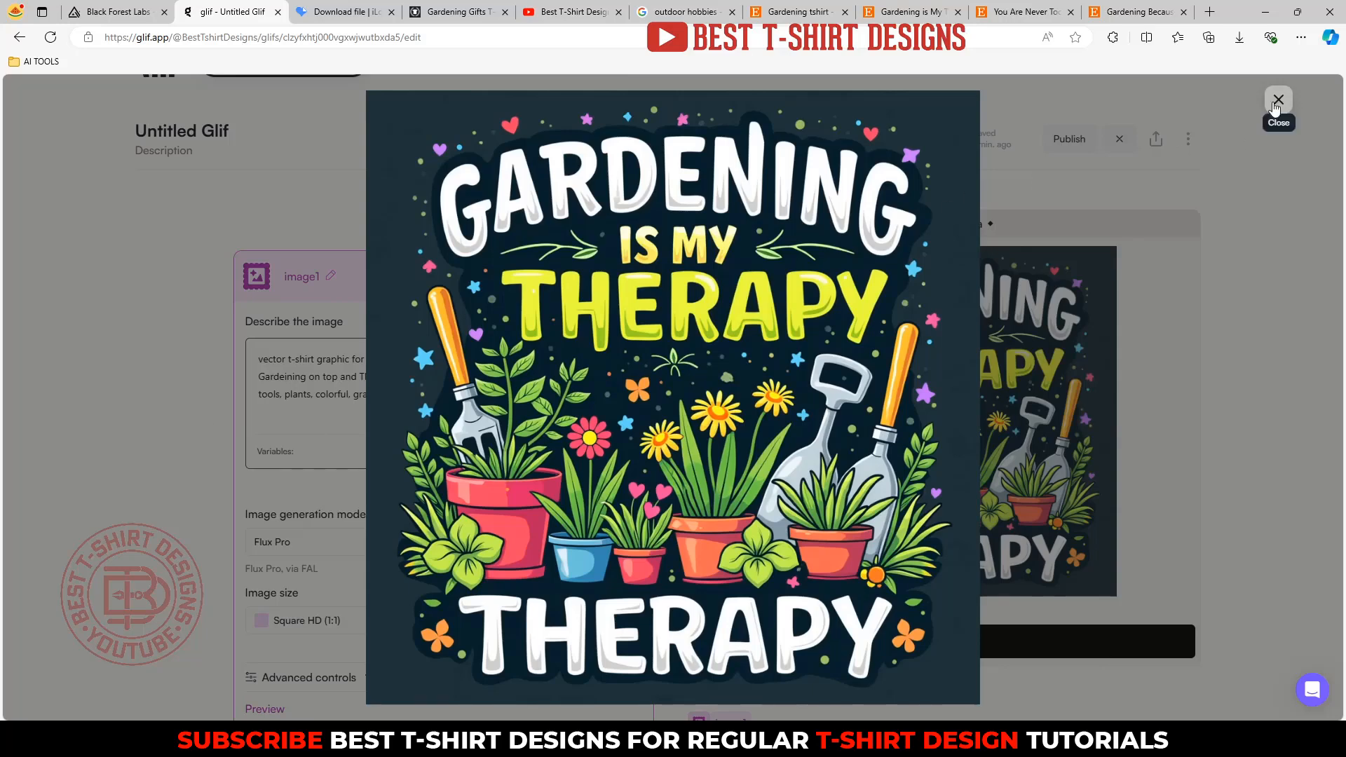
{"action": "left_click", "coordinate": [1278, 101]}
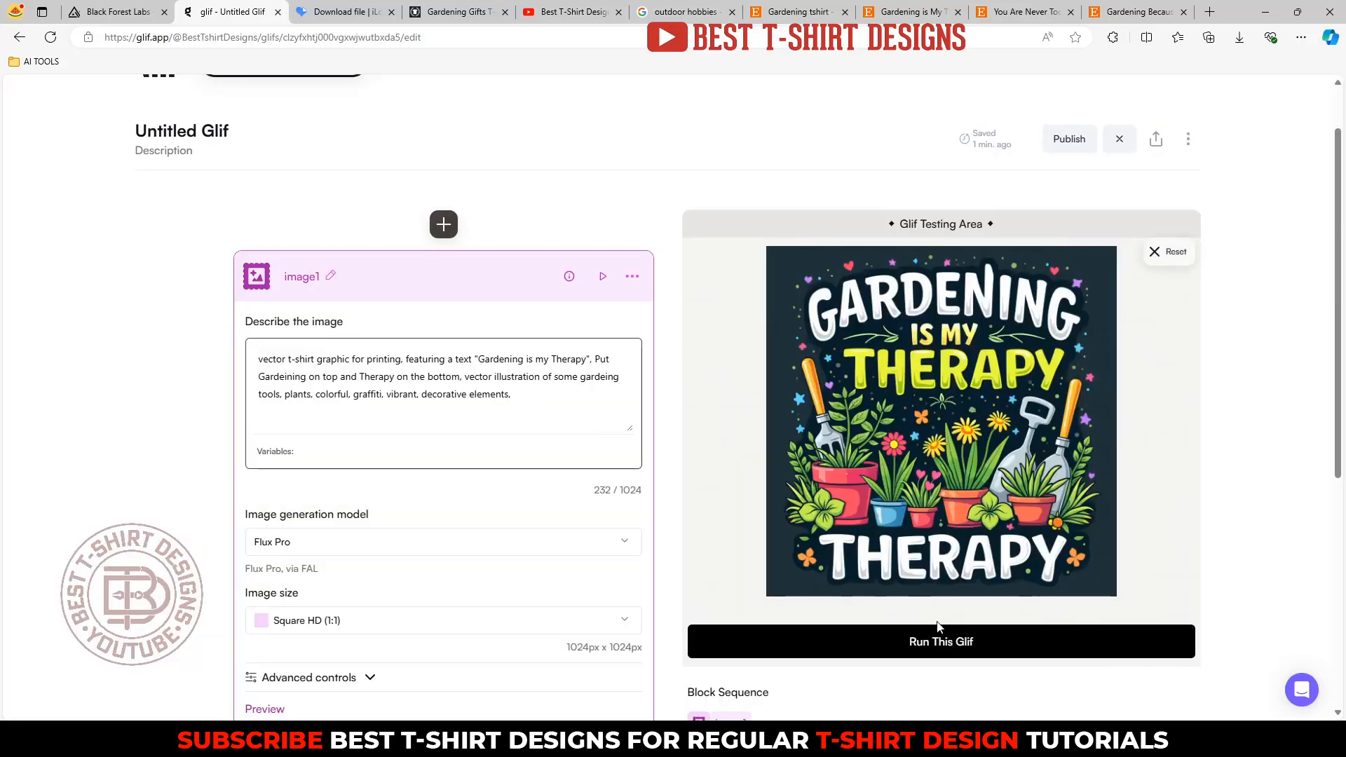
Generate another variation of the gardening design with the same prompt and inspect it at full size.
{"action": "left_click", "coordinate": [969, 642]}
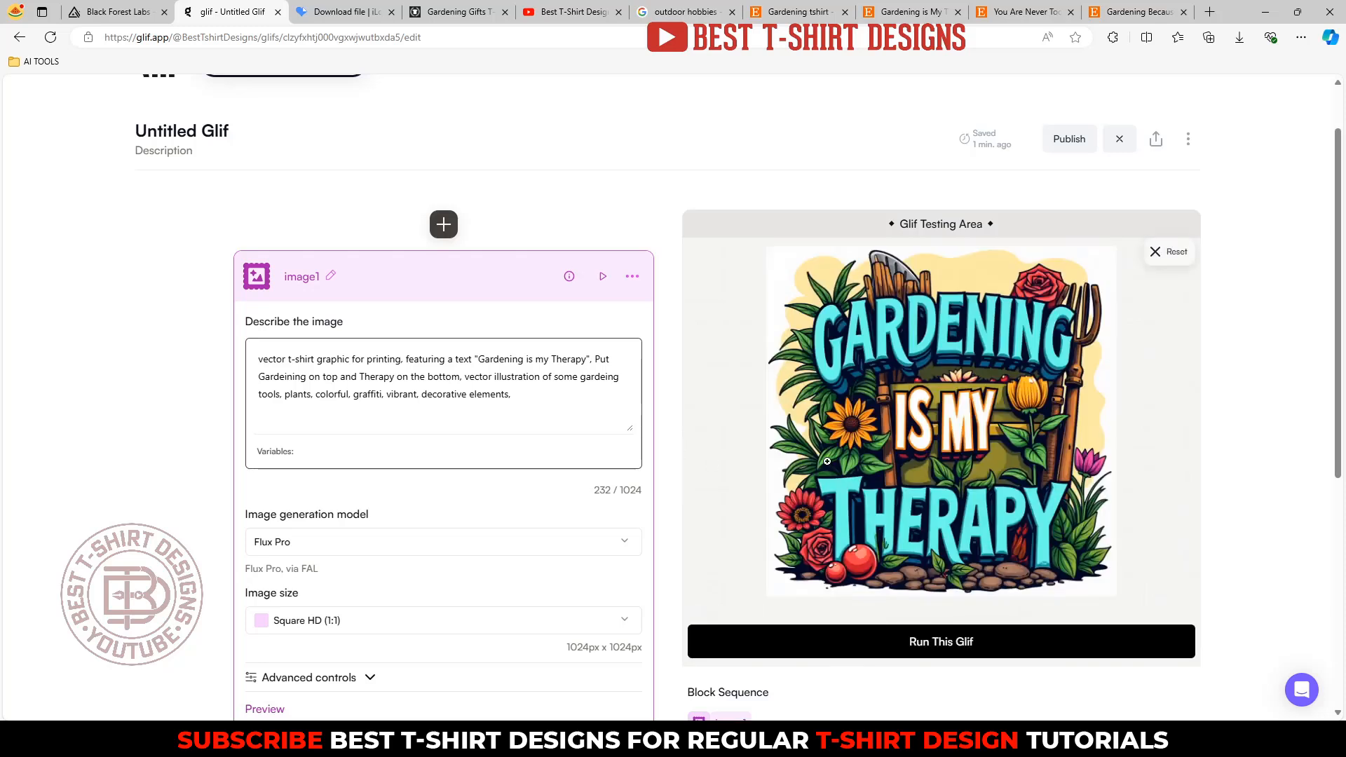
{"action": "left_click", "coordinate": [972, 457]}
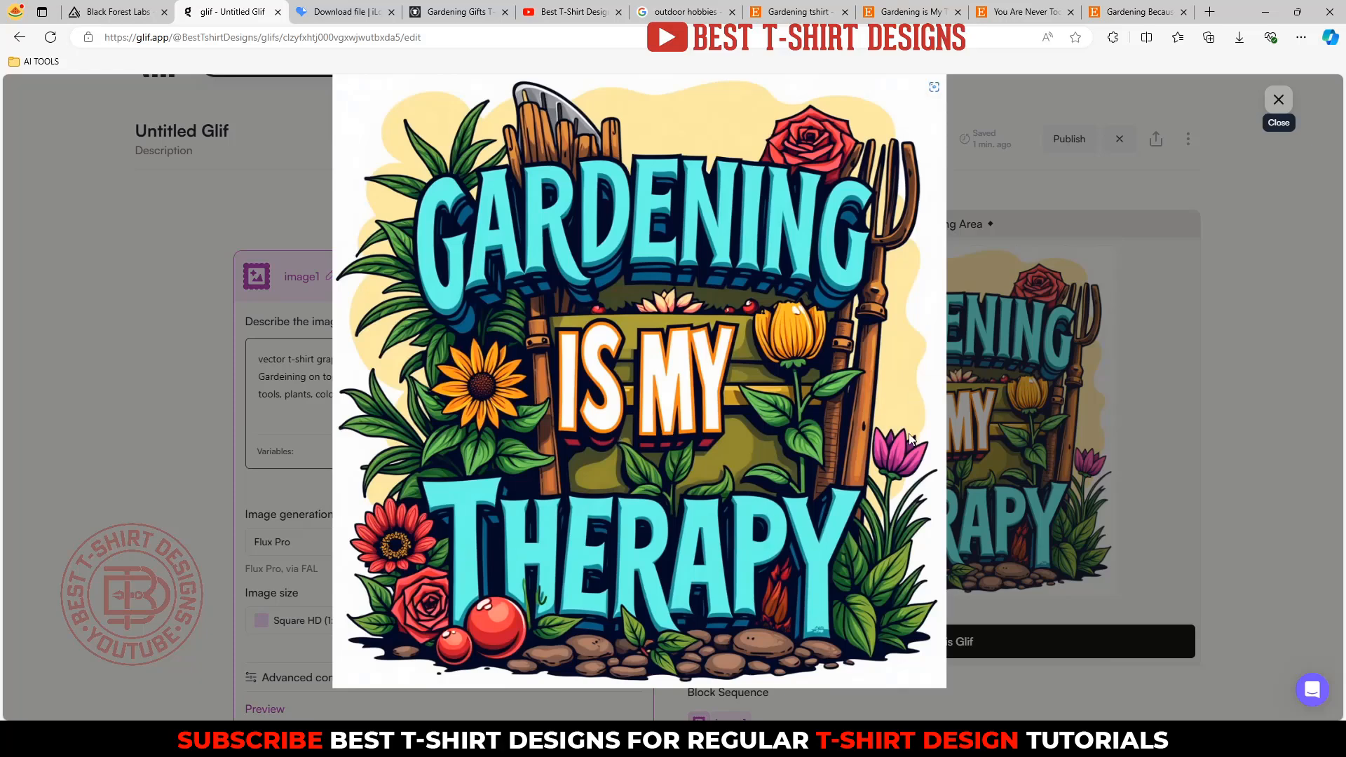
{"action": "left_click", "coordinate": [1279, 99]}
Run the same gardening prompt once more and check the "You're Never Too Old to Play in the Dirt" shirt on Etsy meanwhile.
{"action": "left_click", "coordinate": [893, 655]}
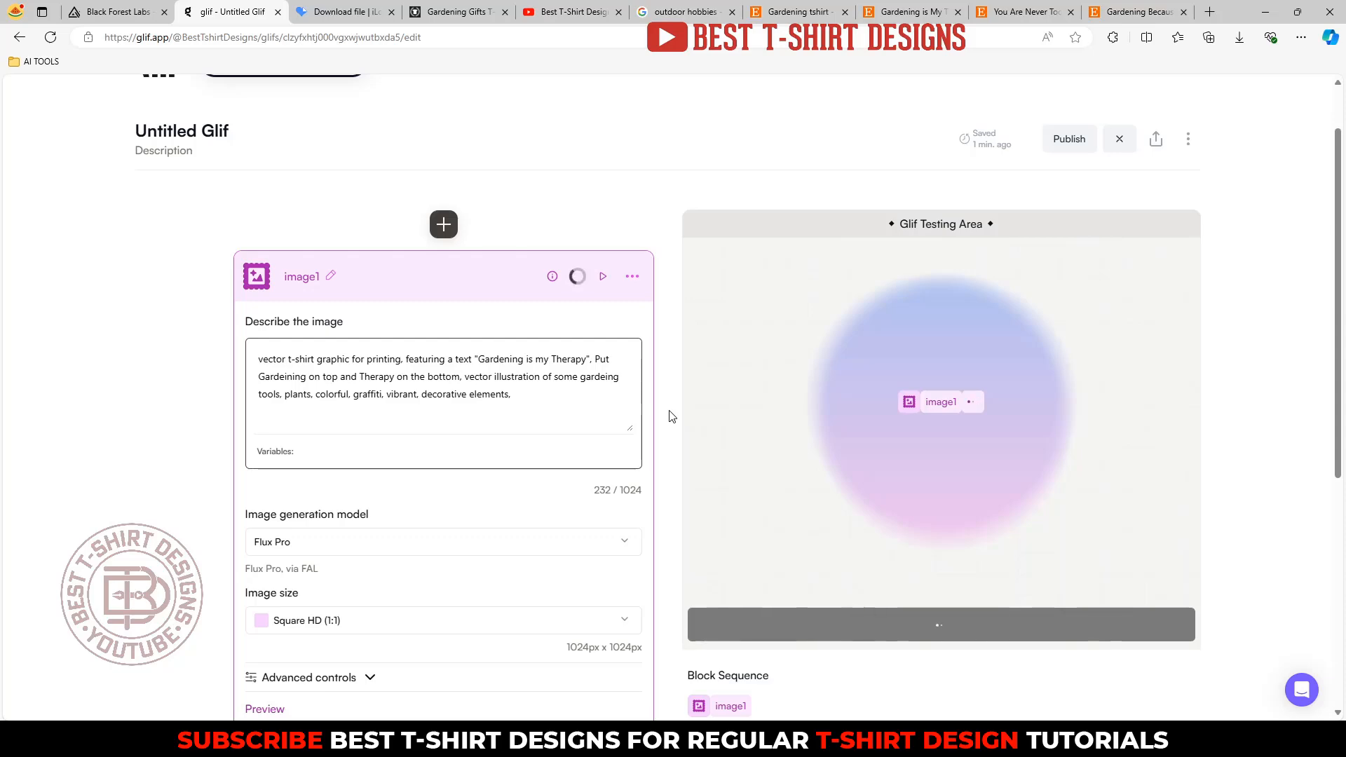
{"action": "left_click", "coordinate": [1024, 12]}
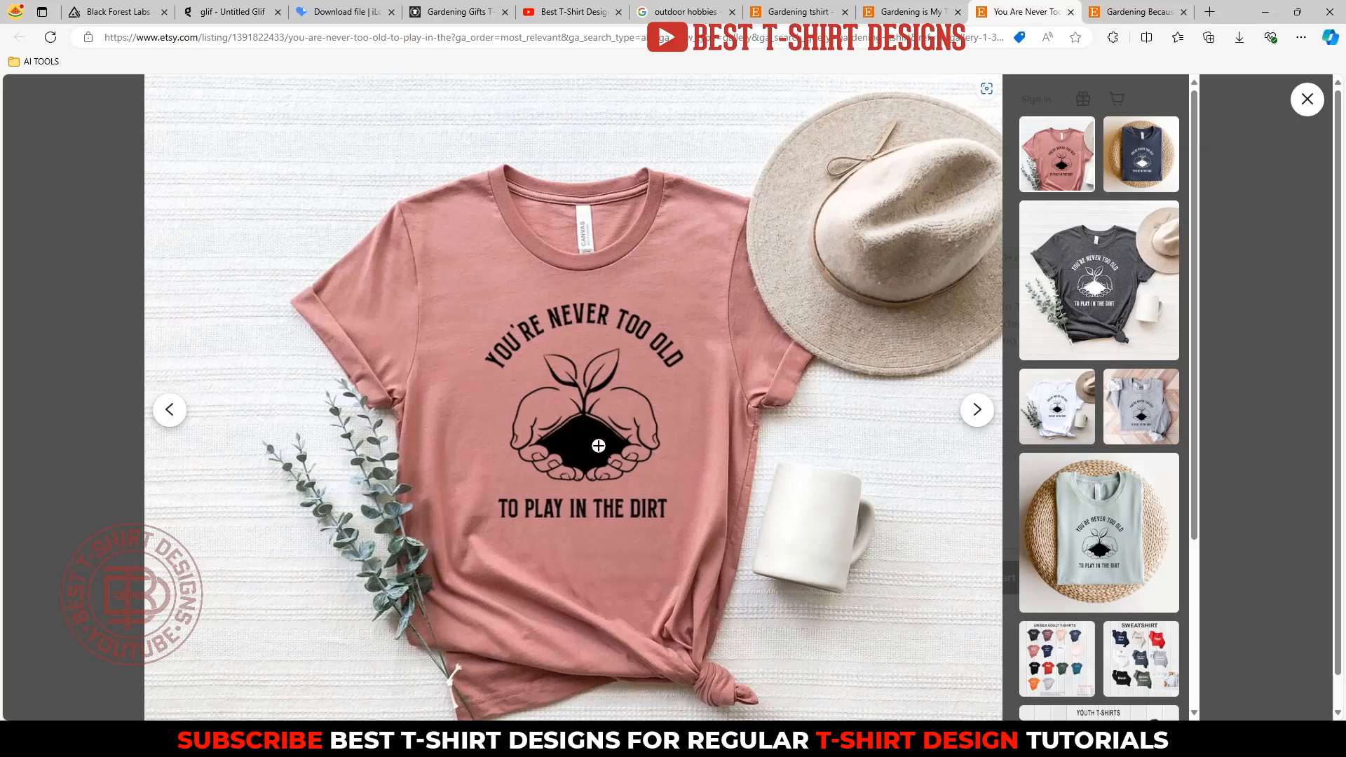
{"action": "left_click", "coordinate": [226, 12]}
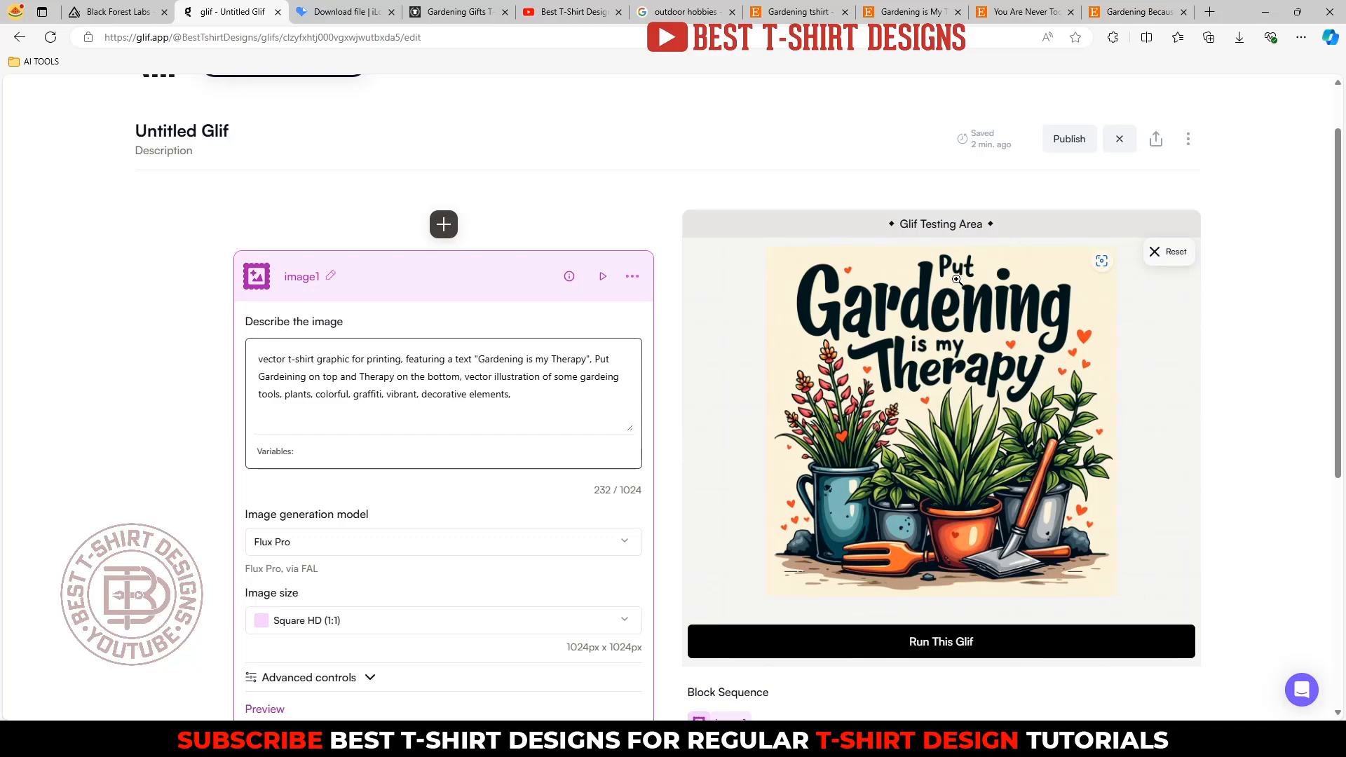
View the newly generated gardening image at full size and save it as an image file.
{"action": "left_click", "coordinate": [929, 424]}
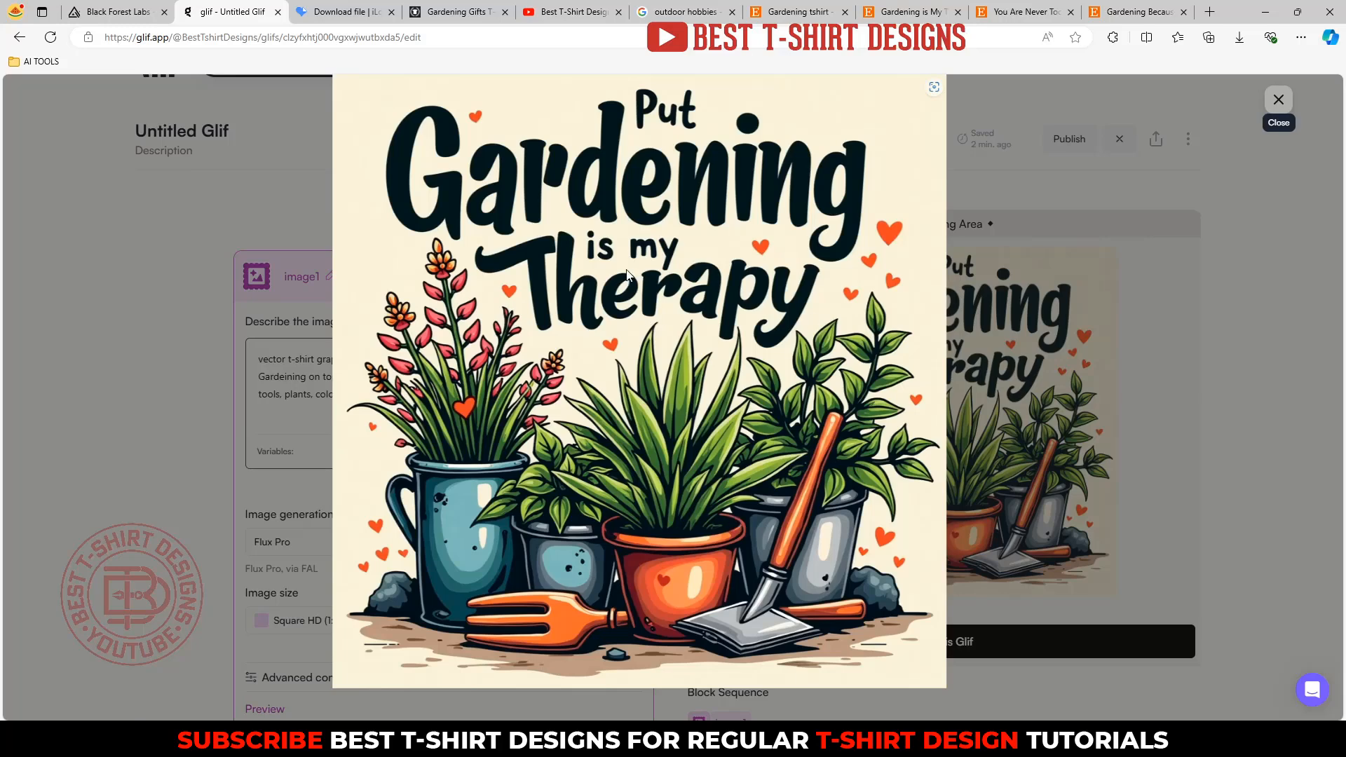
{"action": "right_click", "coordinate": [646, 240]}
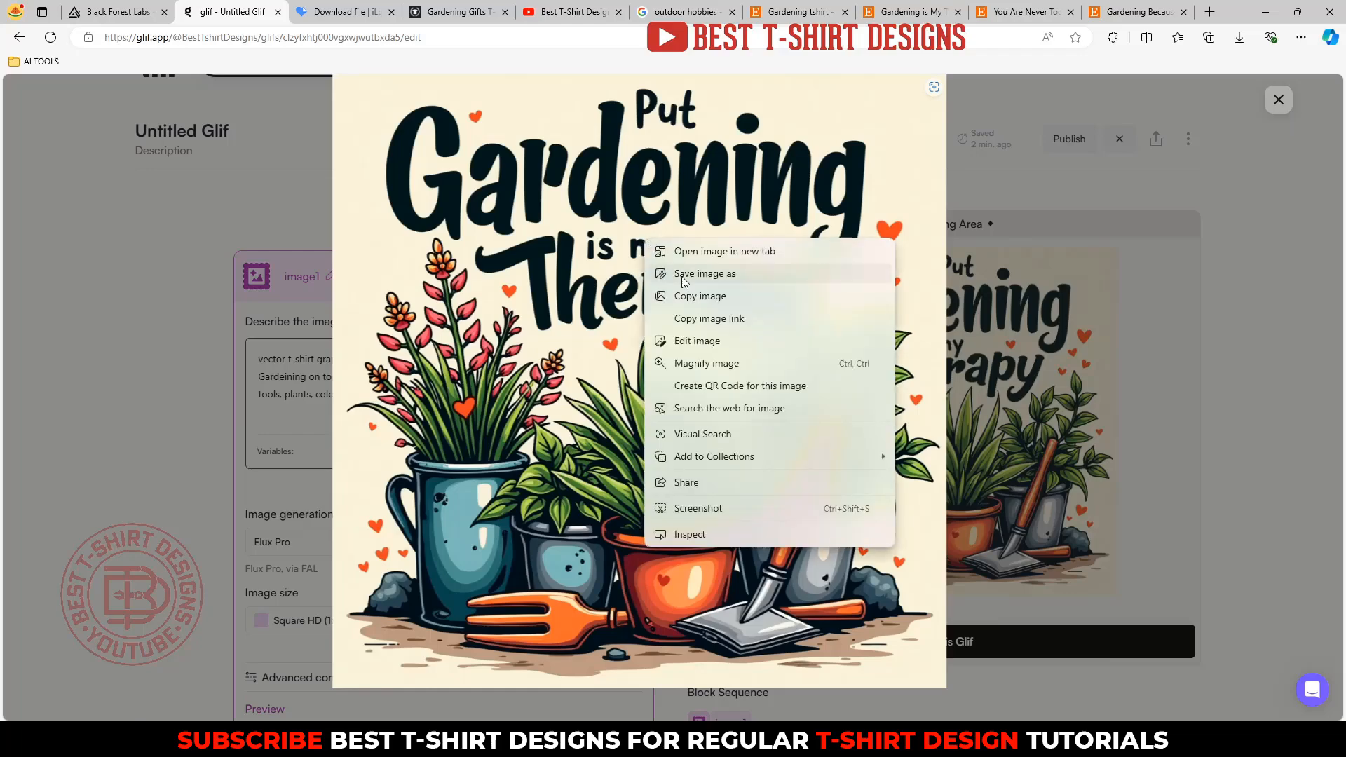
{"action": "left_click", "coordinate": [684, 275]}
{"action": "key", "text": "Return"}
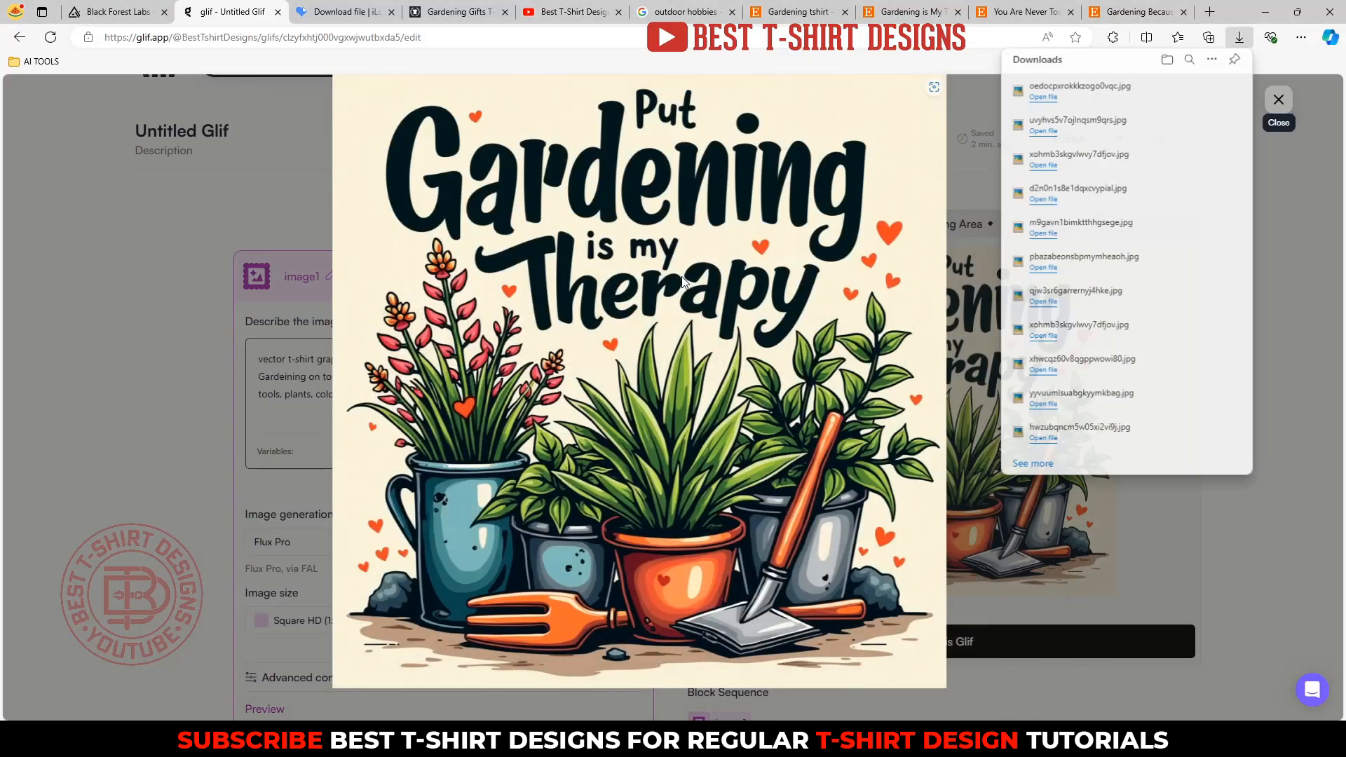
{"action": "left_click", "coordinate": [74, 399]}
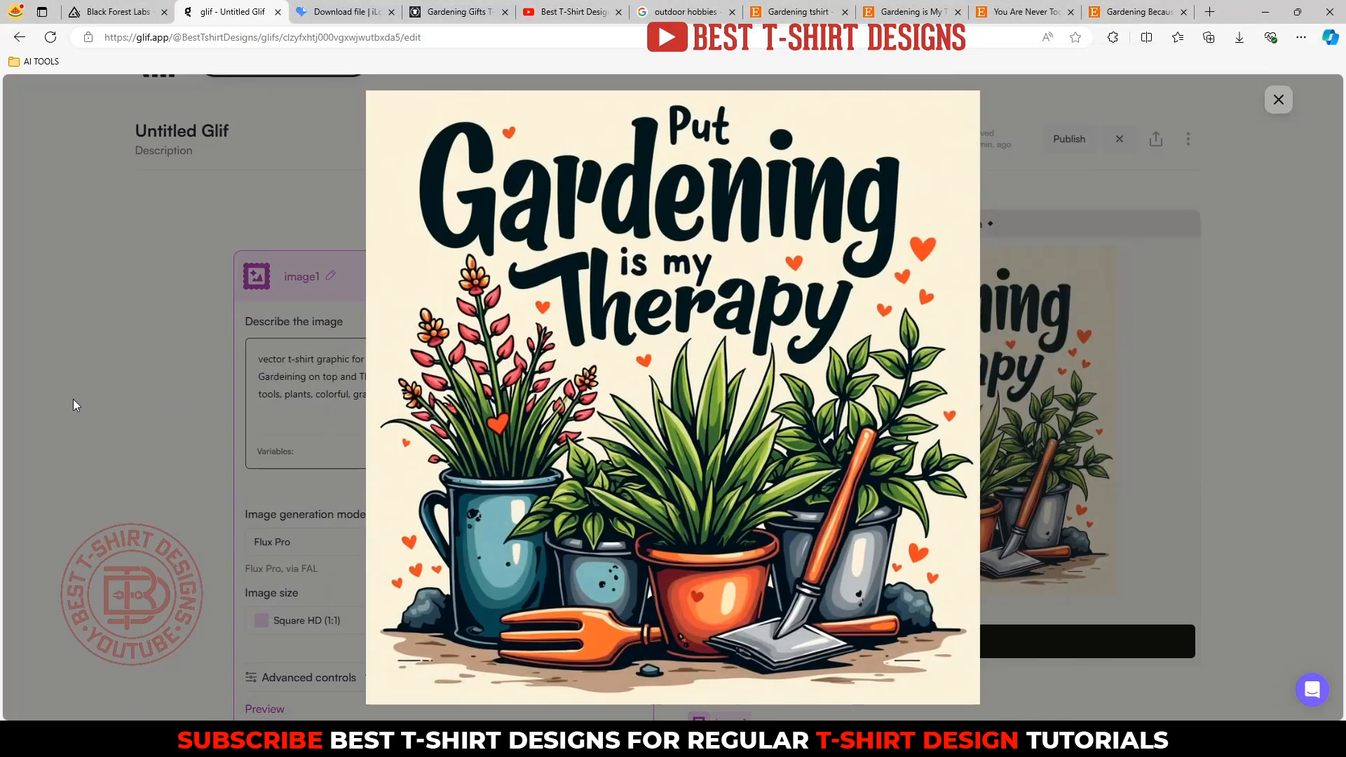
{"action": "left_click", "coordinate": [1278, 100]}
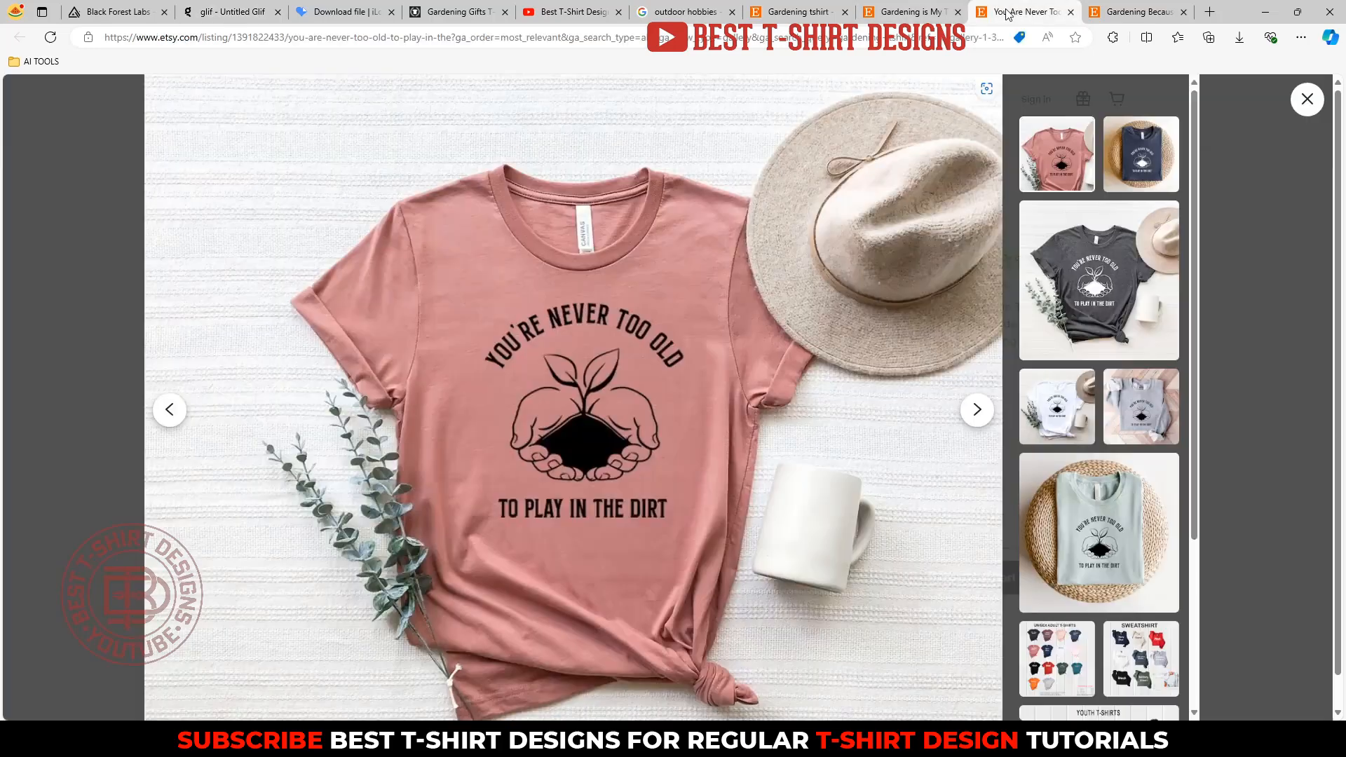
Switch to the open Etsy shirt listing, leave its enlarged photo and search Etsy for "halloween tshirt".
{"action": "left_click", "coordinate": [1008, 14]}
{"action": "left_click", "coordinate": [127, 245]}
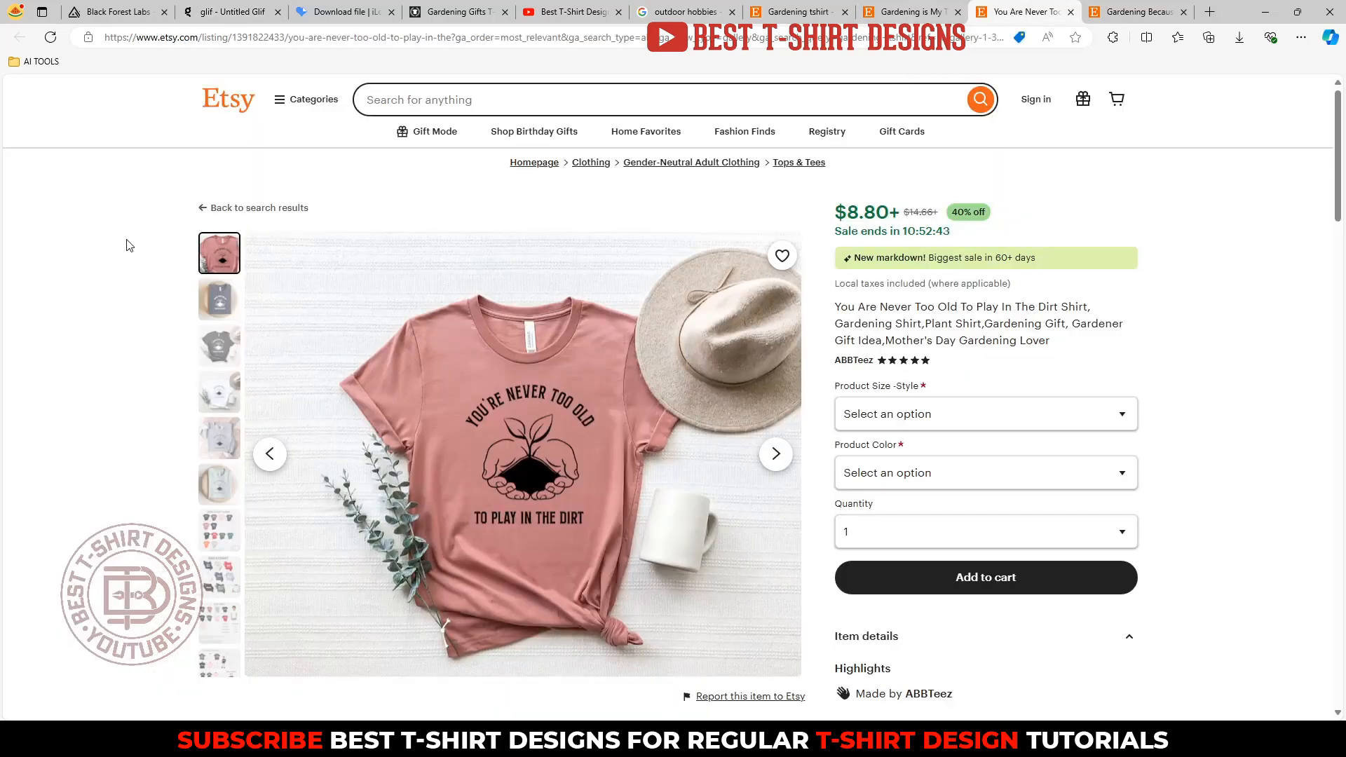
{"action": "left_click", "coordinate": [490, 109]}
{"action": "type", "text": "hall"}
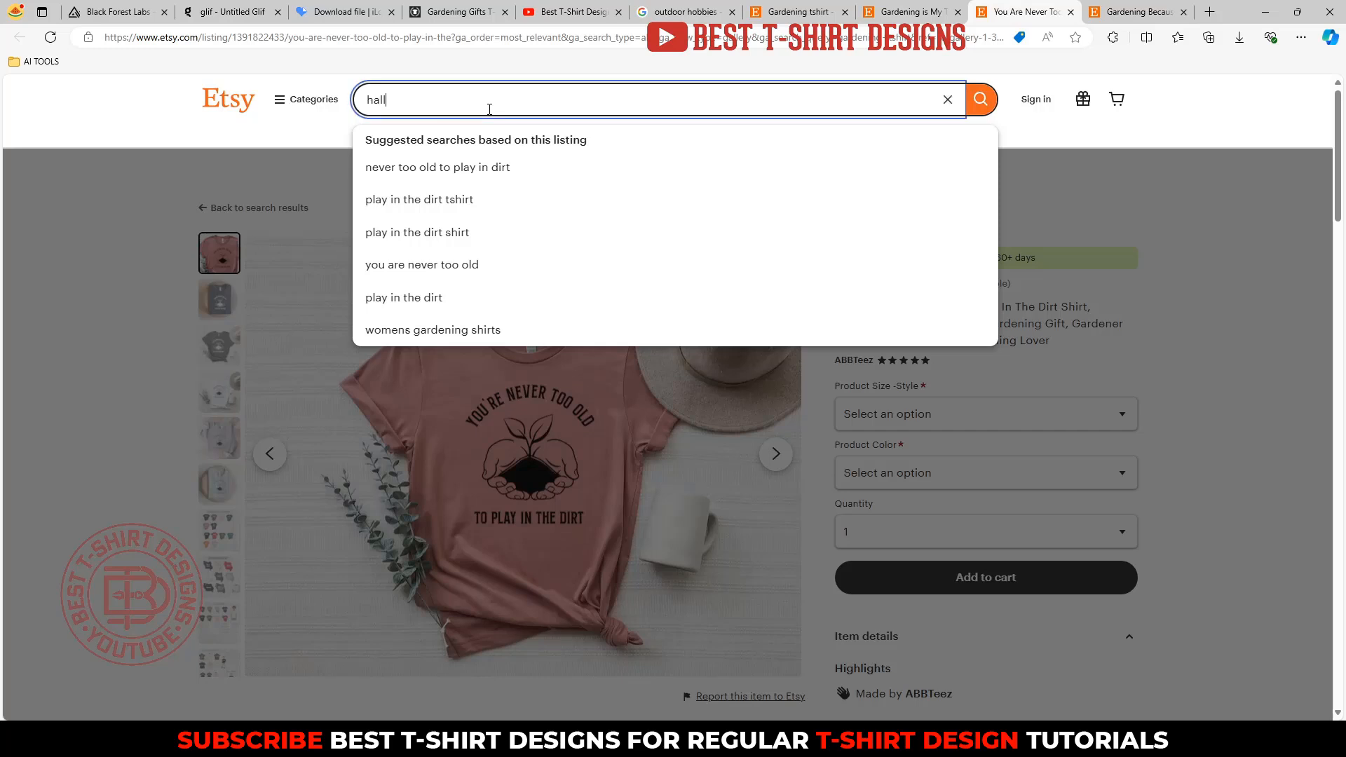
{"action": "type", "text": "oween t"}
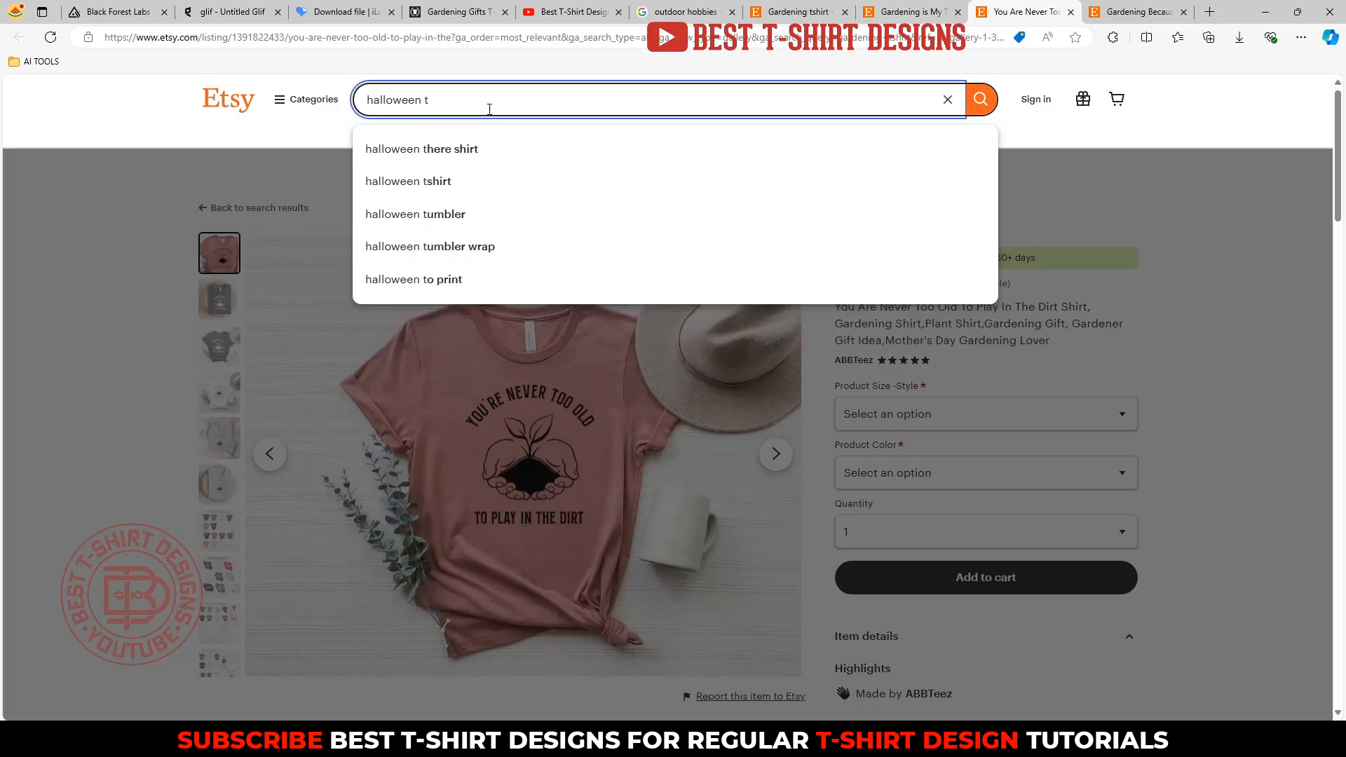
{"action": "left_click", "coordinate": [446, 182]}
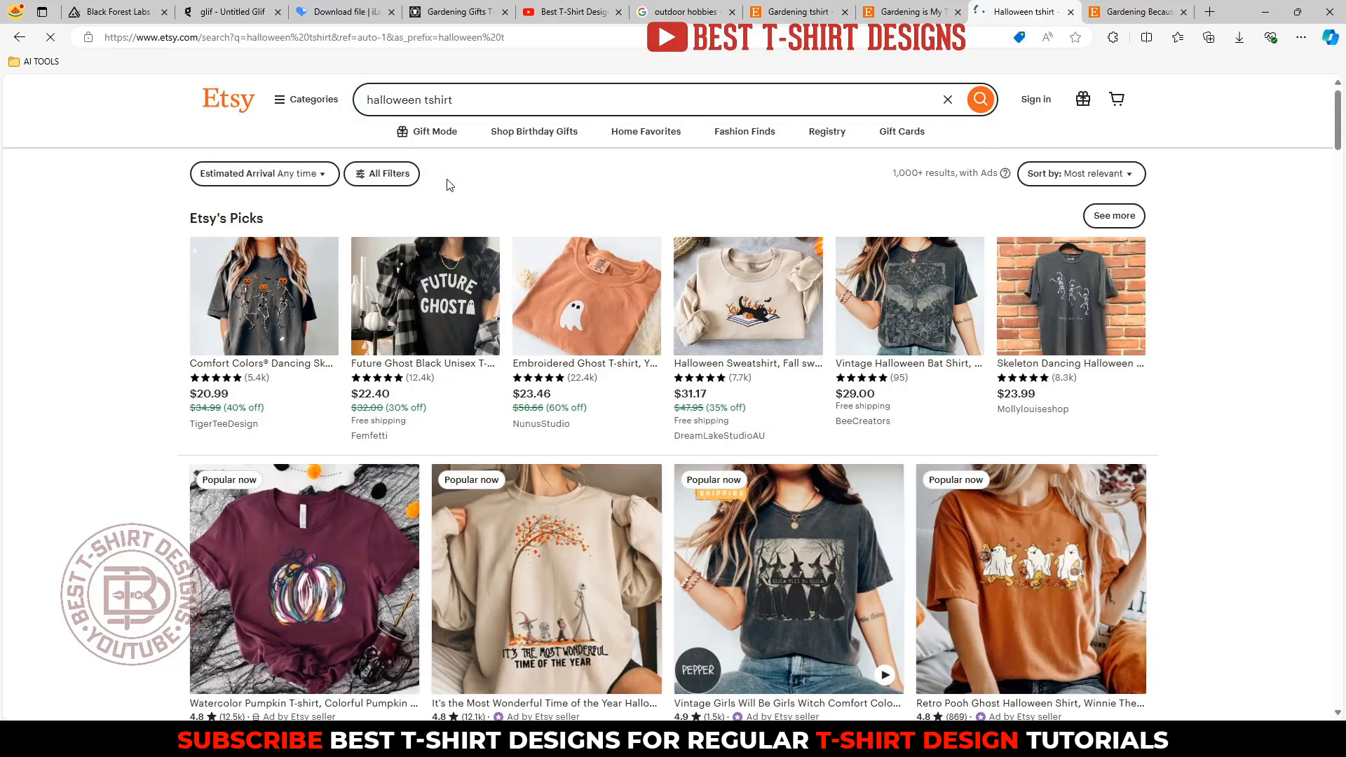
Find the Halloween Ghost Comfort Colors Shirt with the orange beanie and view its listing in a separate tab.
{"action": "scroll", "coordinate": [177, 464], "scroll_direction": "down", "scroll_amount": 5}
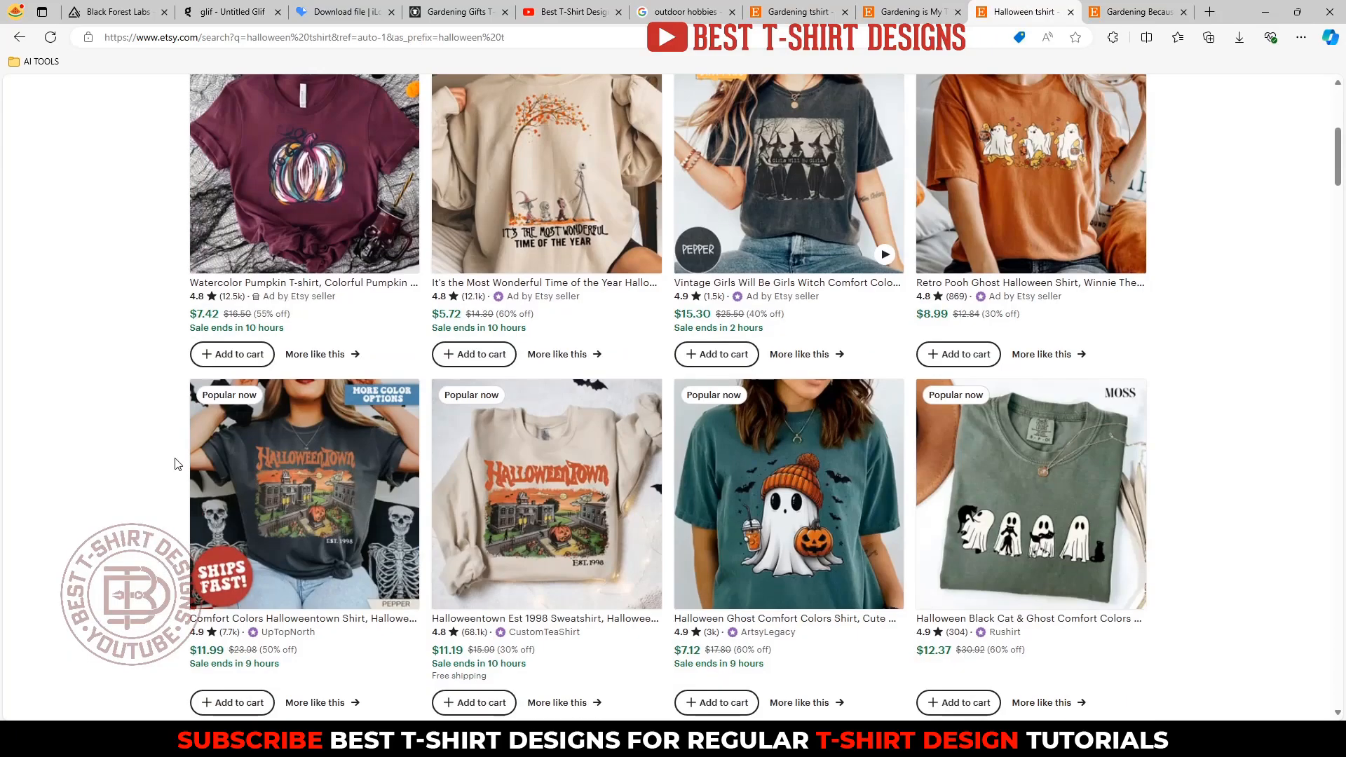
{"action": "scroll", "coordinate": [176, 463], "scroll_direction": "down", "scroll_amount": 2}
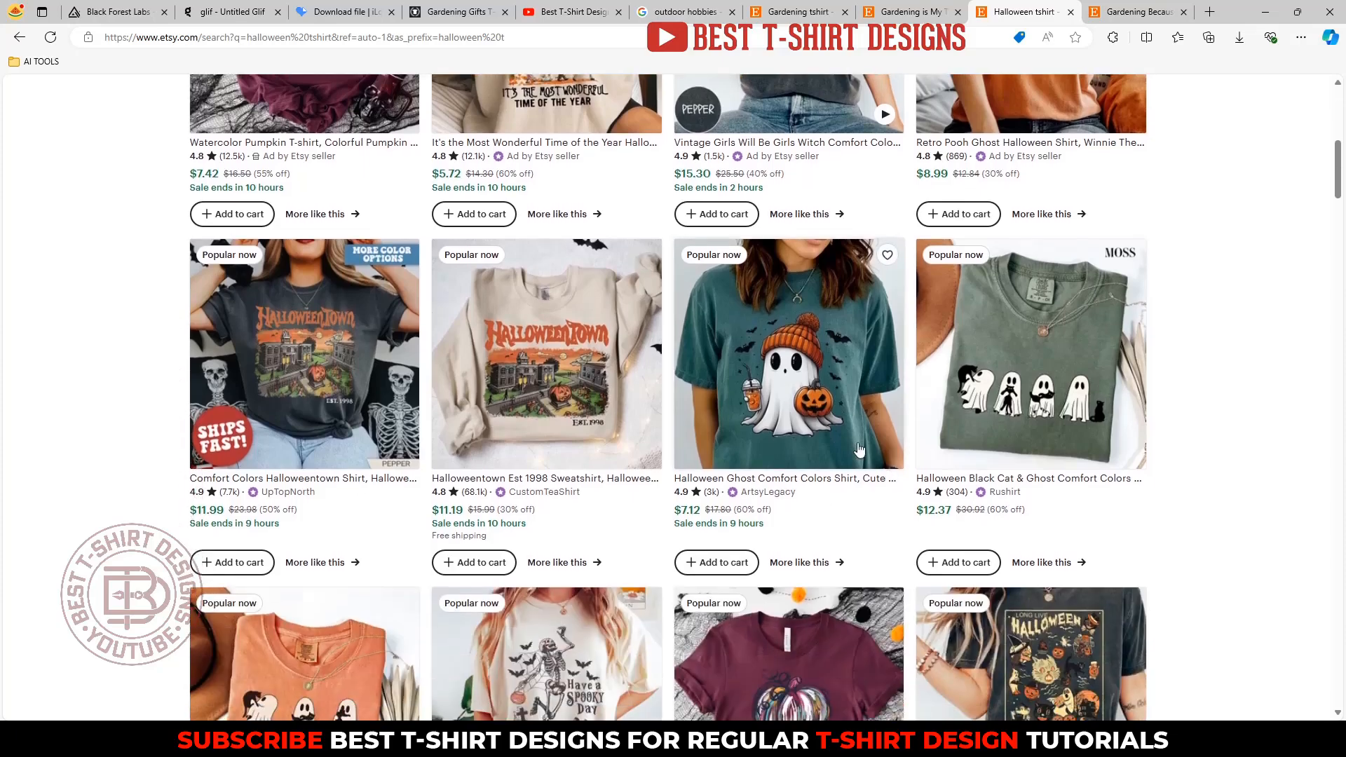
{"action": "middle_click", "coordinate": [800, 379]}
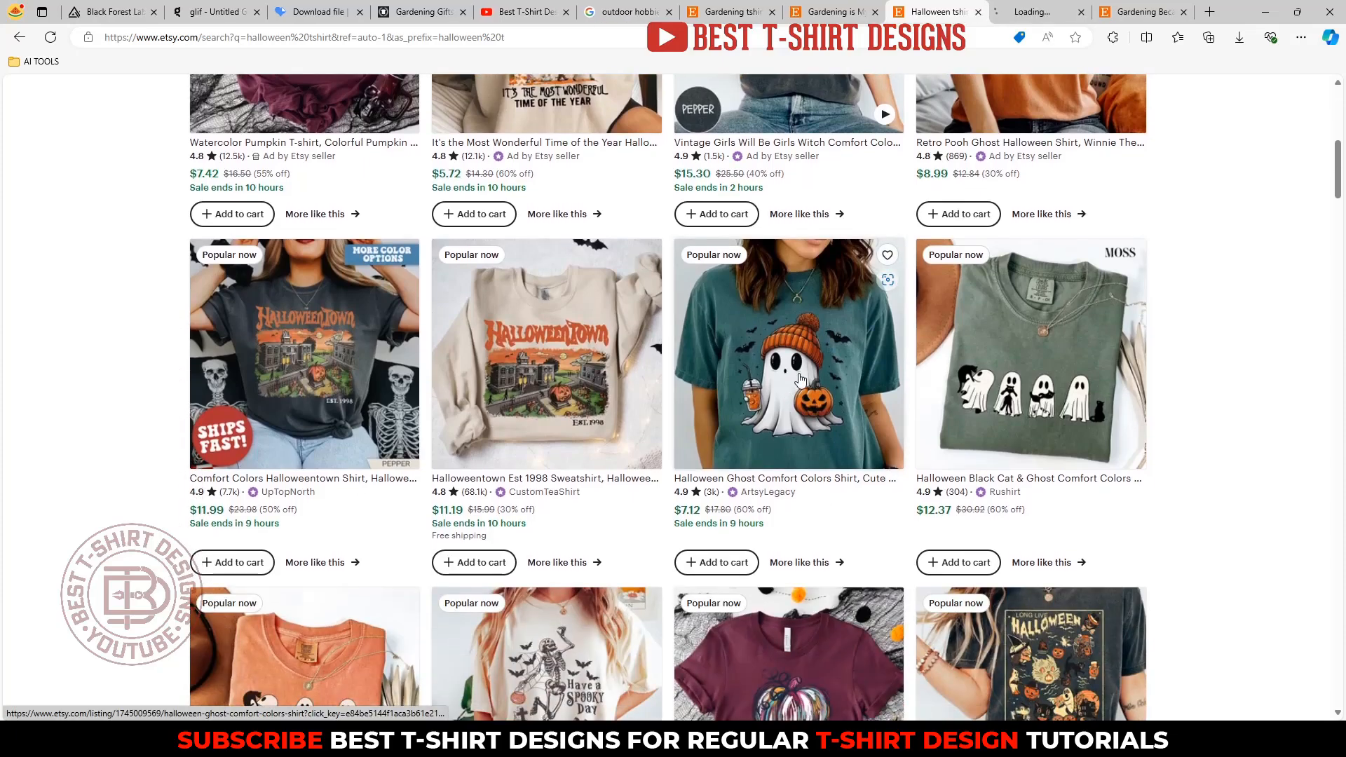
{"action": "left_click", "coordinate": [1063, 10]}
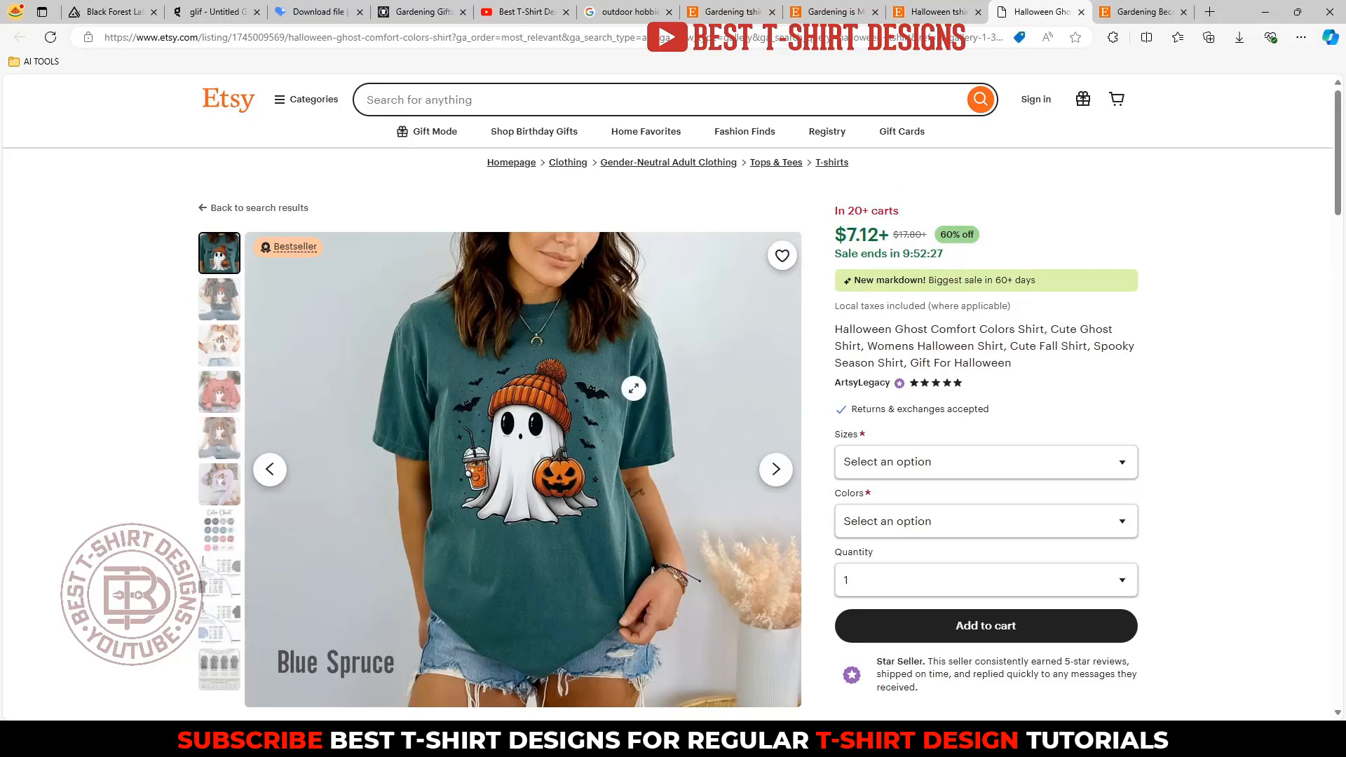
Return to the Halloween results, examine the Happy Hallothanksmas shirt's enlarged photo in a separate tab, and close that listing.
{"action": "left_click", "coordinate": [940, 11]}
{"action": "scroll", "coordinate": [461, 429], "scroll_direction": "down", "scroll_amount": 5}
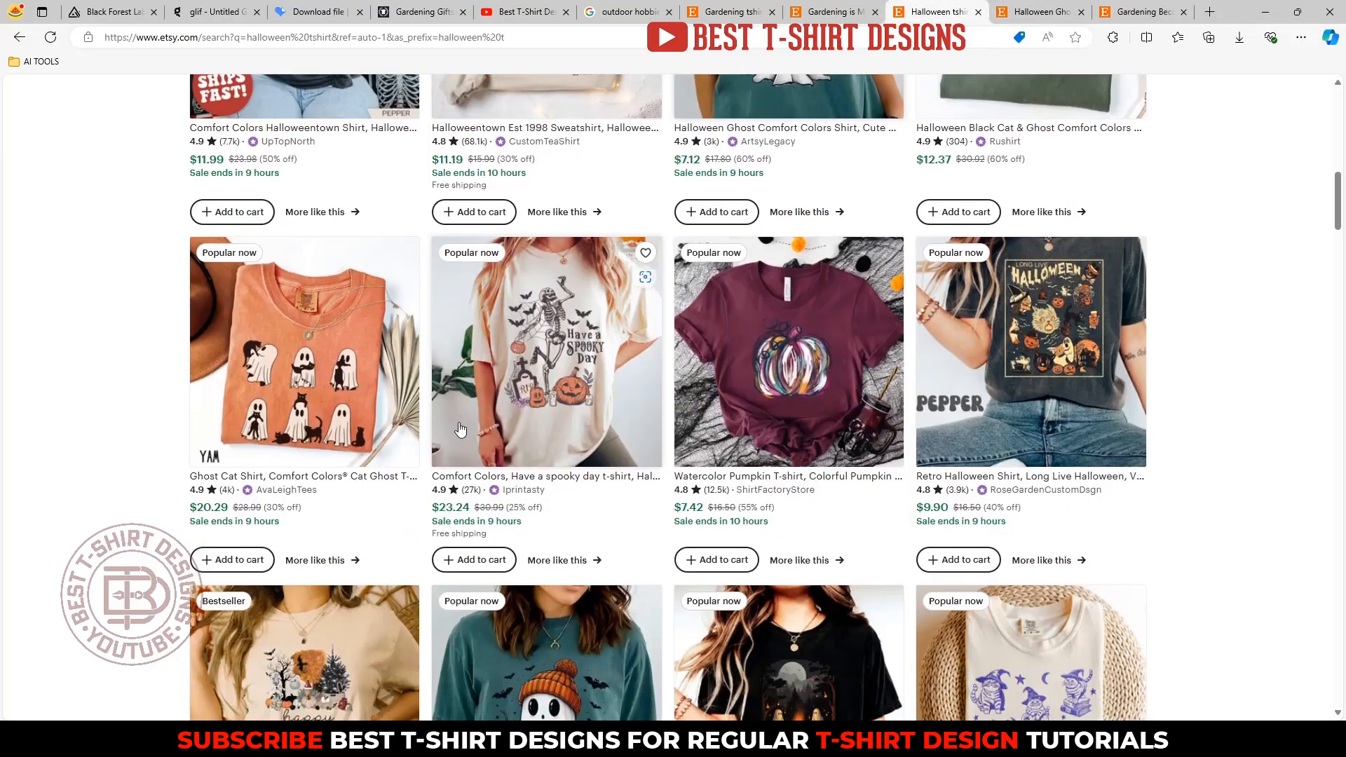
{"action": "scroll", "coordinate": [199, 438], "scroll_direction": "down", "scroll_amount": 4}
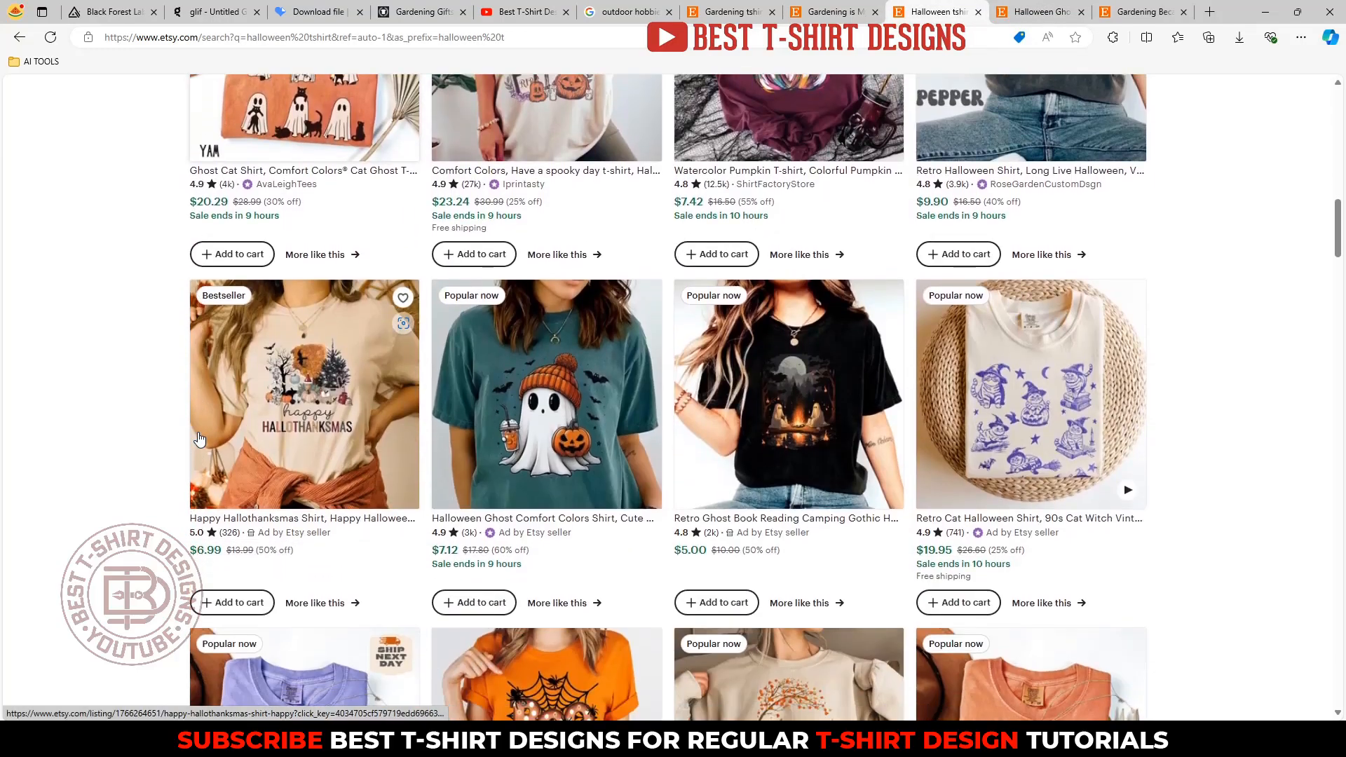
{"action": "scroll", "coordinate": [199, 439], "scroll_direction": "down", "scroll_amount": 1}
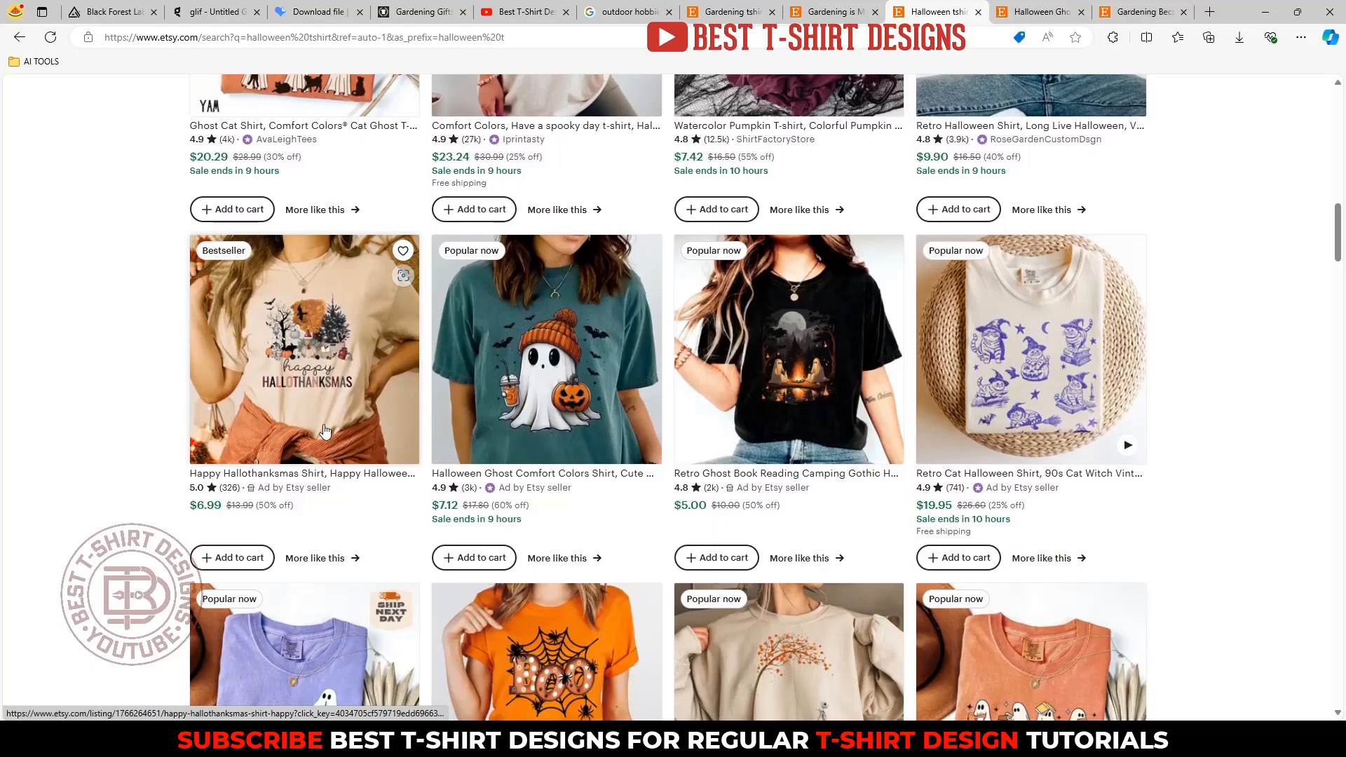
{"action": "middle_click", "coordinate": [317, 343]}
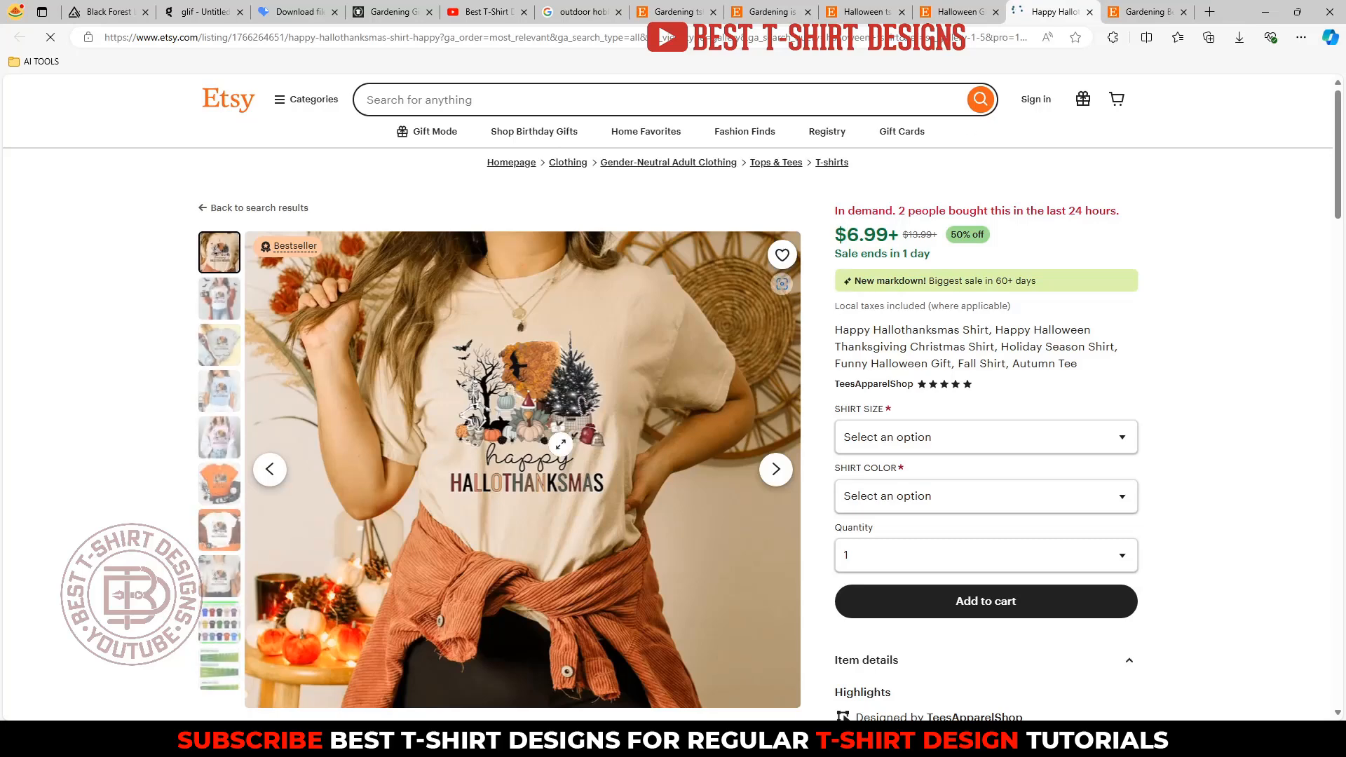
{"action": "left_click", "coordinate": [541, 500]}
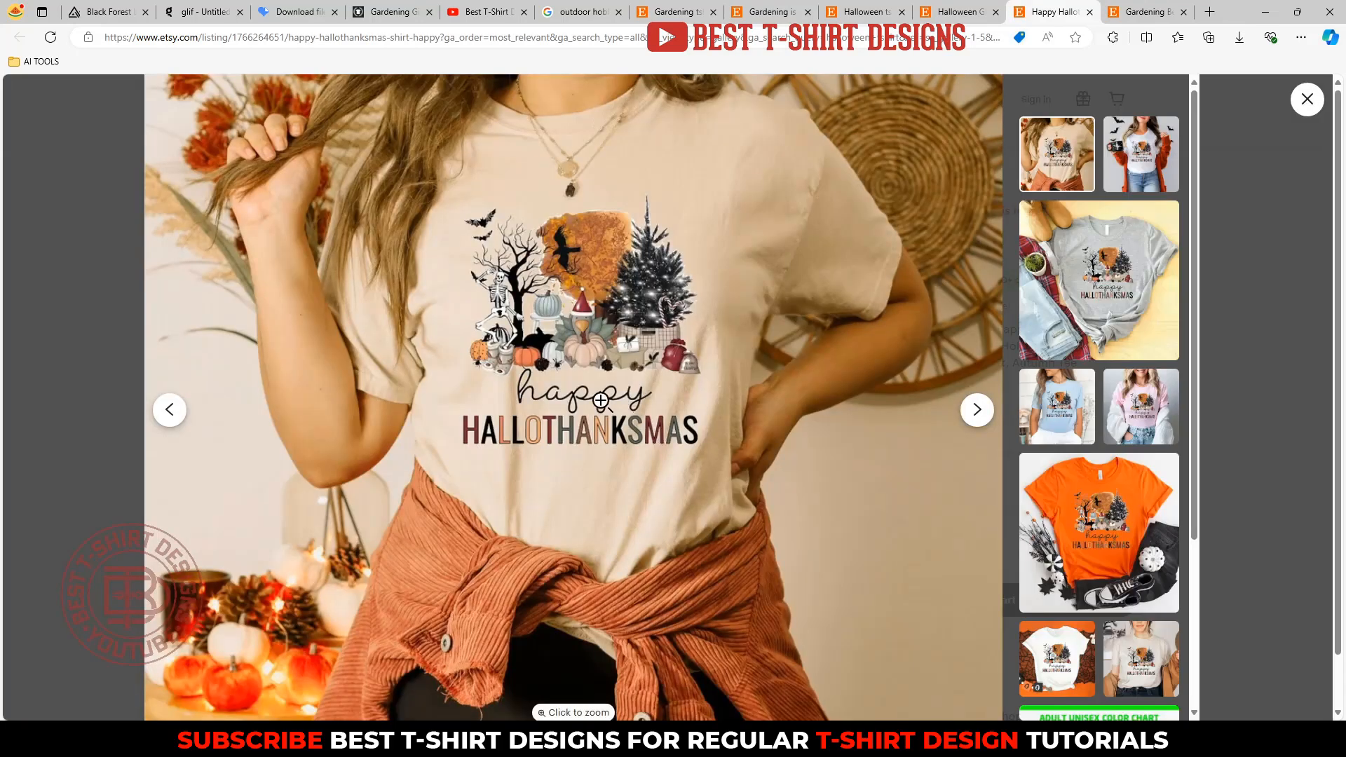
{"action": "left_click", "coordinate": [1090, 12]}
Find the "Creep It Real" ghost shirt further down the Halloween results, examine its enlarged photo, and revisit the orange-beanie ghost shirt listing.
{"action": "left_click", "coordinate": [930, 6]}
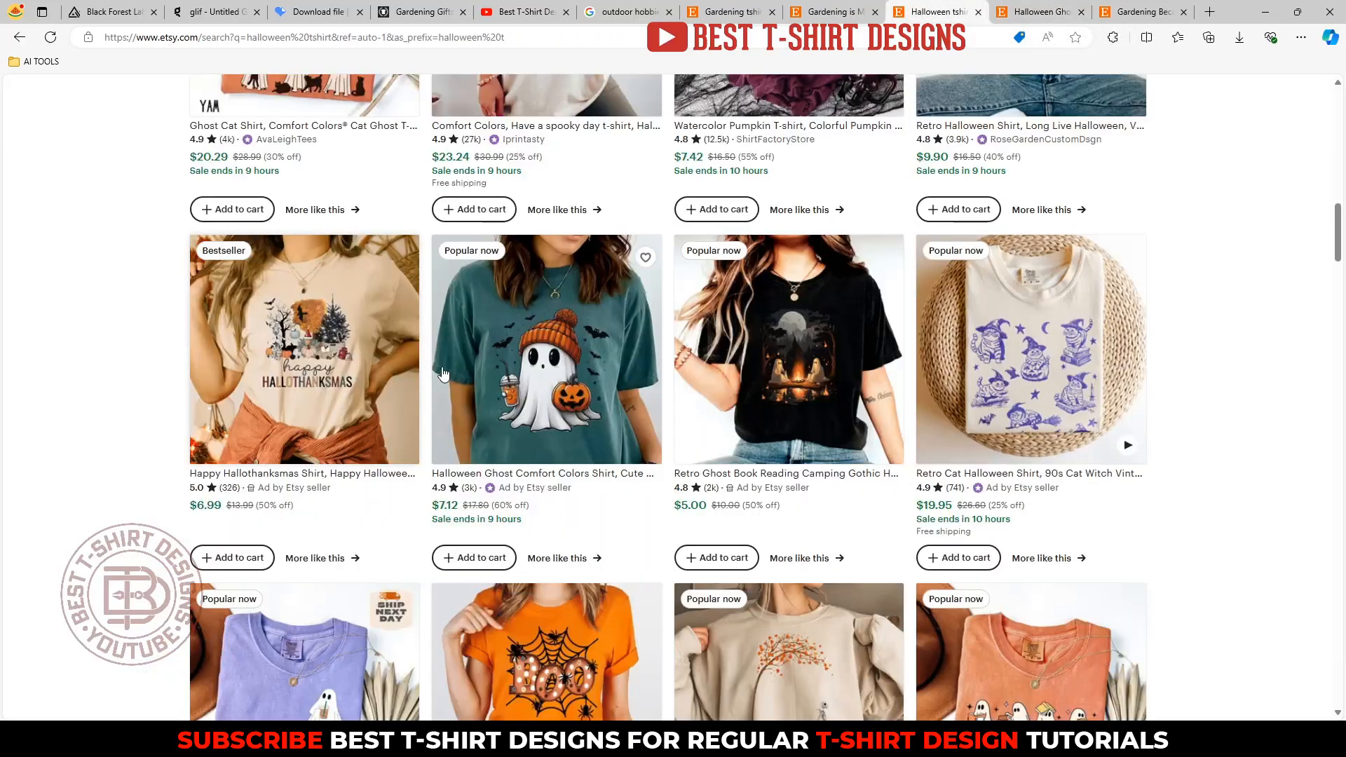
{"action": "scroll", "coordinate": [105, 460], "scroll_direction": "down", "scroll_amount": 9}
{"action": "scroll", "coordinate": [105, 464], "scroll_direction": "down", "scroll_amount": 1}
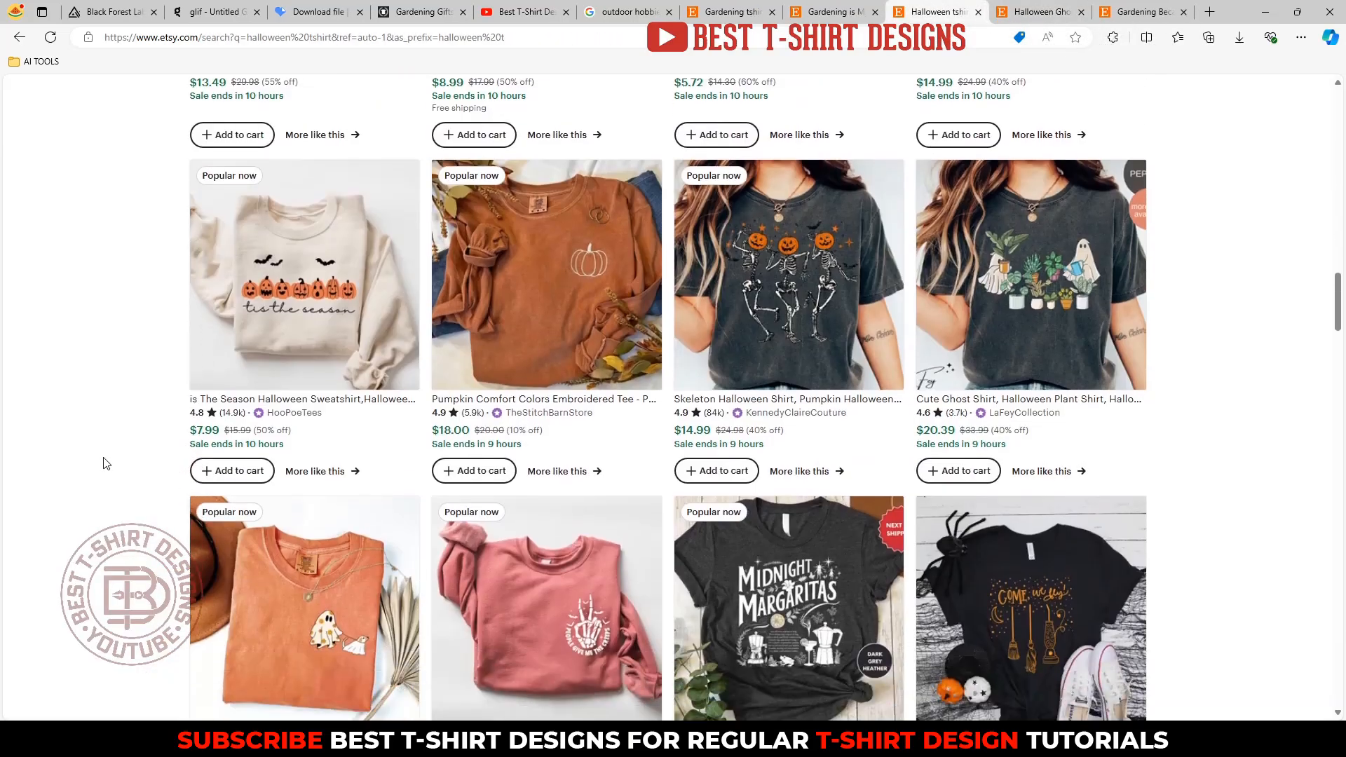
{"action": "scroll", "coordinate": [105, 464], "scroll_direction": "down", "scroll_amount": 10}
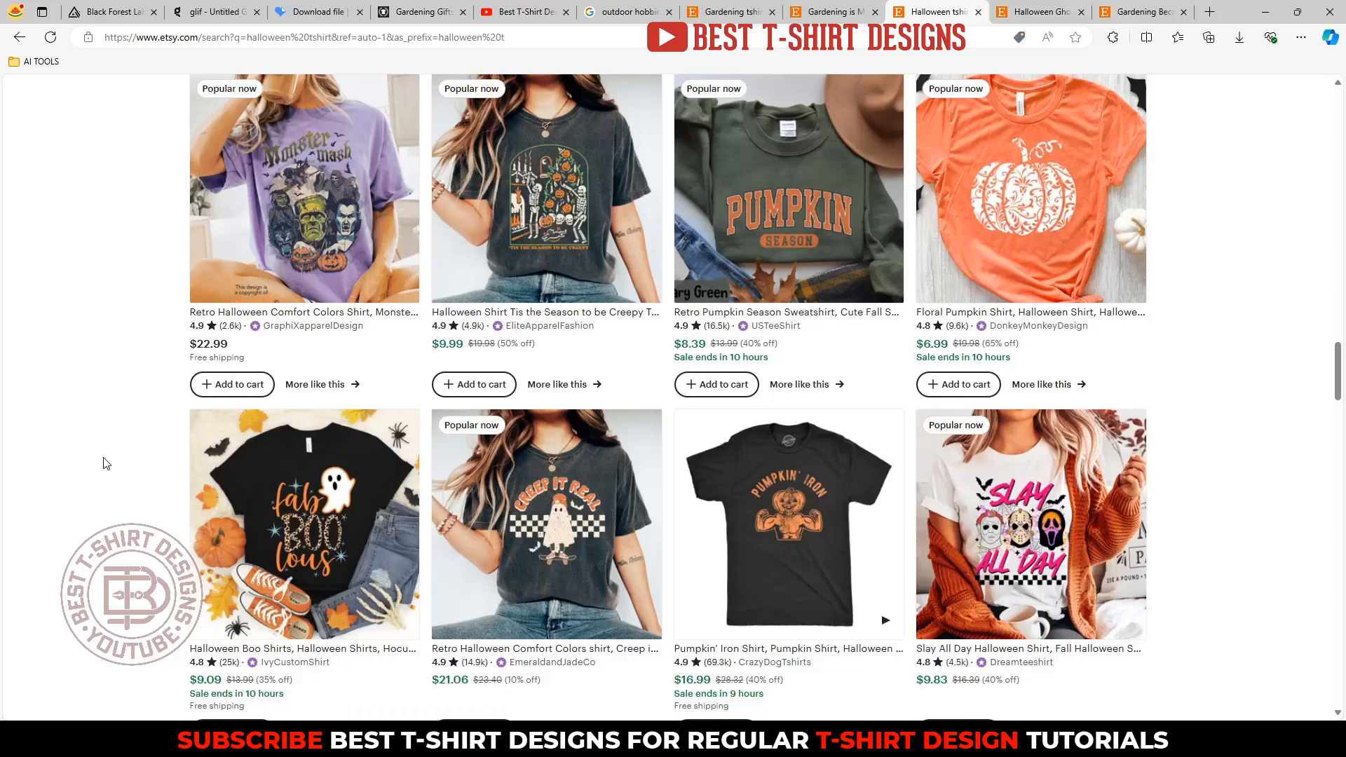
{"action": "middle_click", "coordinate": [538, 512]}
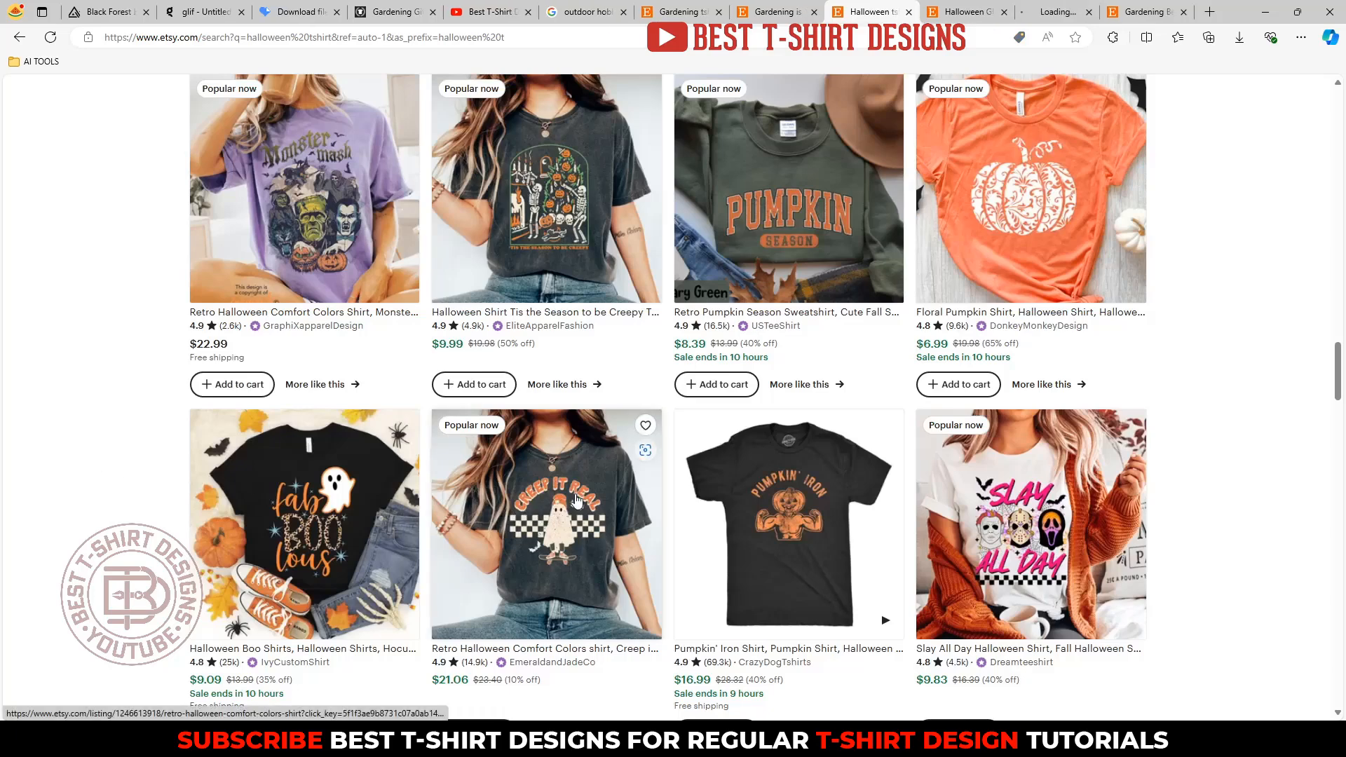
{"action": "left_click", "coordinate": [1052, 7]}
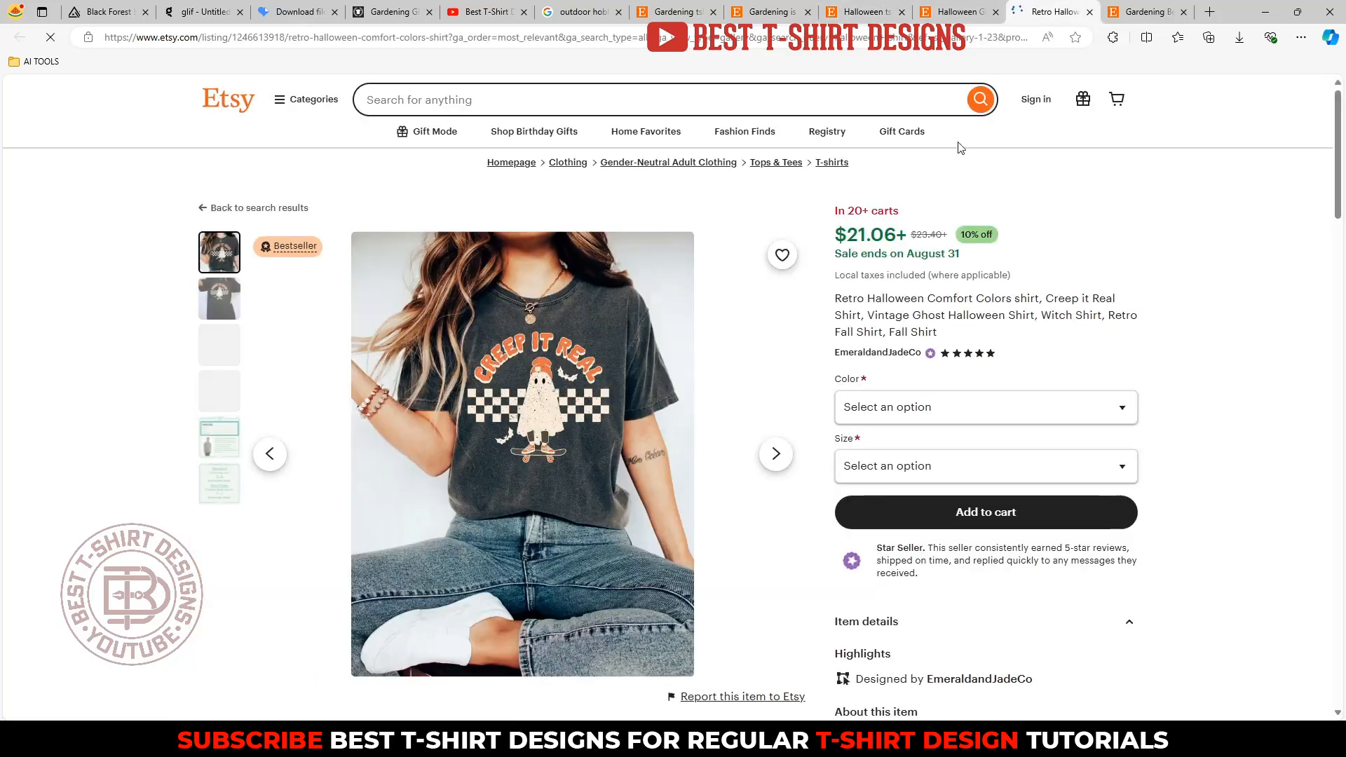
{"action": "left_click", "coordinate": [541, 414]}
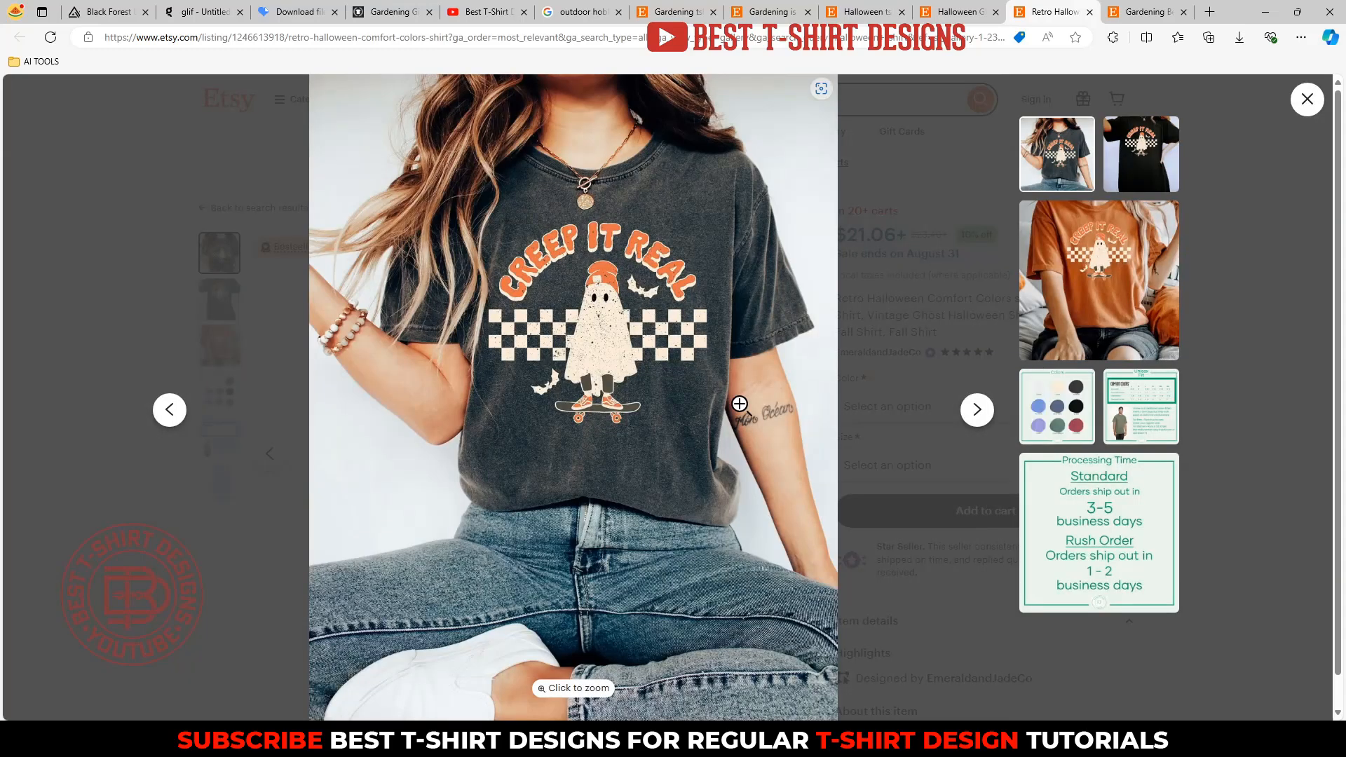
{"action": "left_click", "coordinate": [960, 11]}
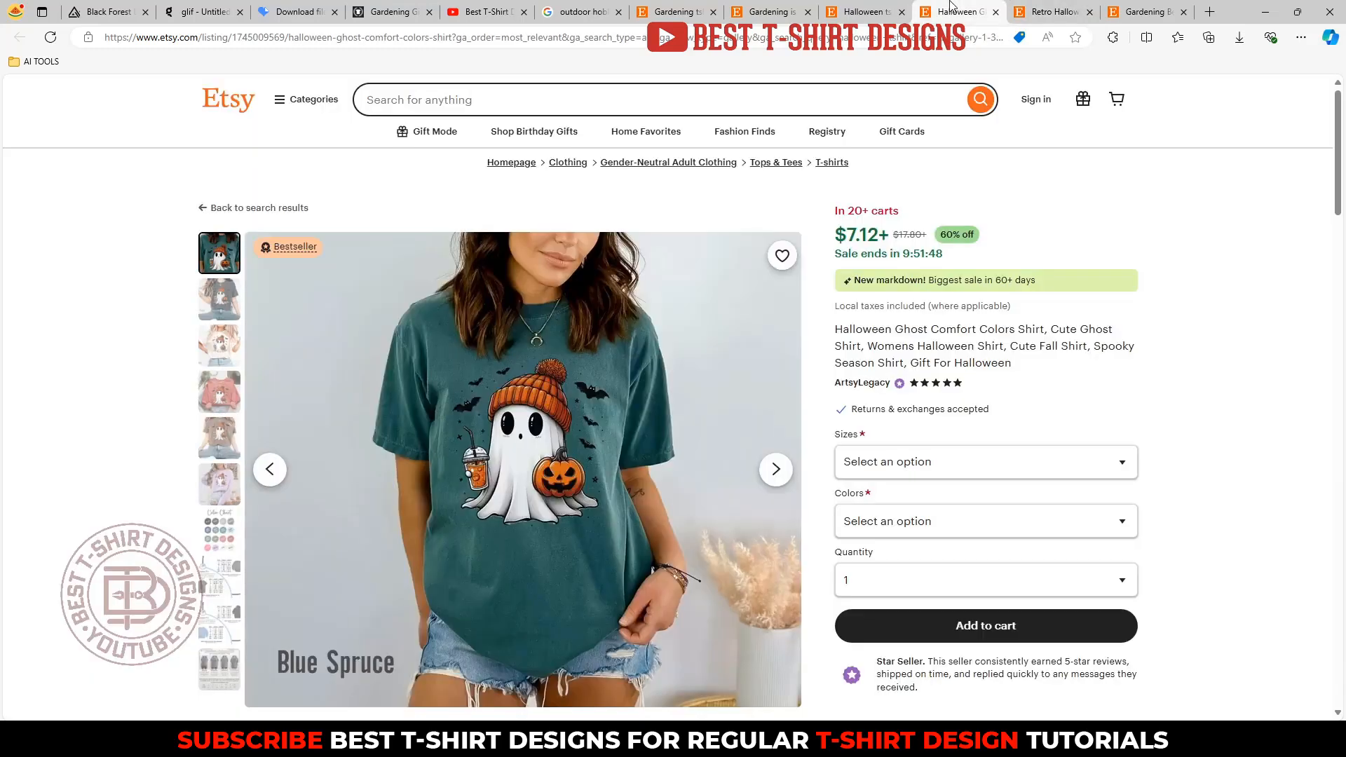
Examine the enlarged photo of the orange-beanie ghost shirt and switch to the untitled Glif project.
{"action": "left_click", "coordinate": [515, 450]}
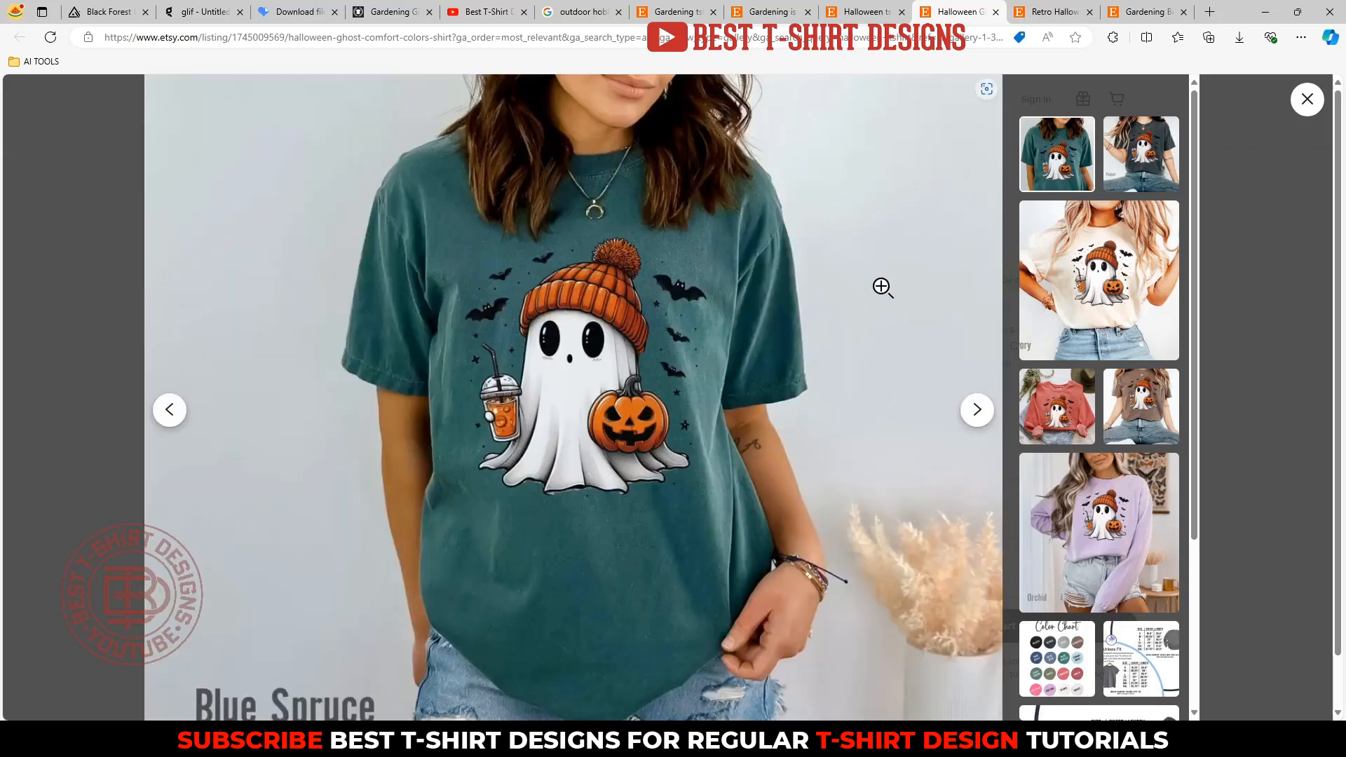
{"action": "left_click", "coordinate": [208, 10]}
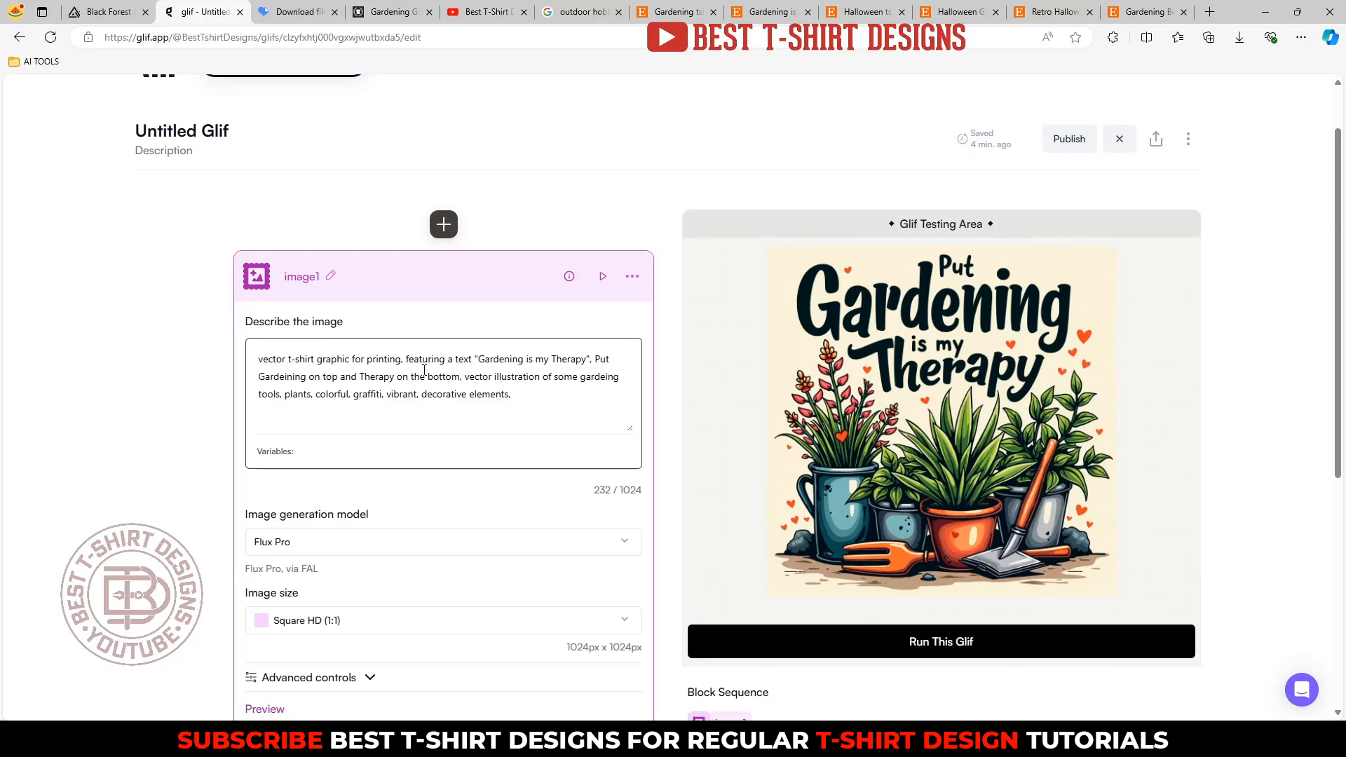
Replace "for printing" in the image prompt with "of a cute halloween ghost, holding a garden tool in one hand and a pumpkin on the other hand,".
{"action": "left_click_drag", "start_coordinate": [456, 361], "coordinate": [407, 361]}
{"action": "left_click", "coordinate": [403, 361]}
{"action": "left_click_drag", "start_coordinate": [353, 360], "coordinate": [404, 361]}
{"action": "type", "text": "of a cute"}
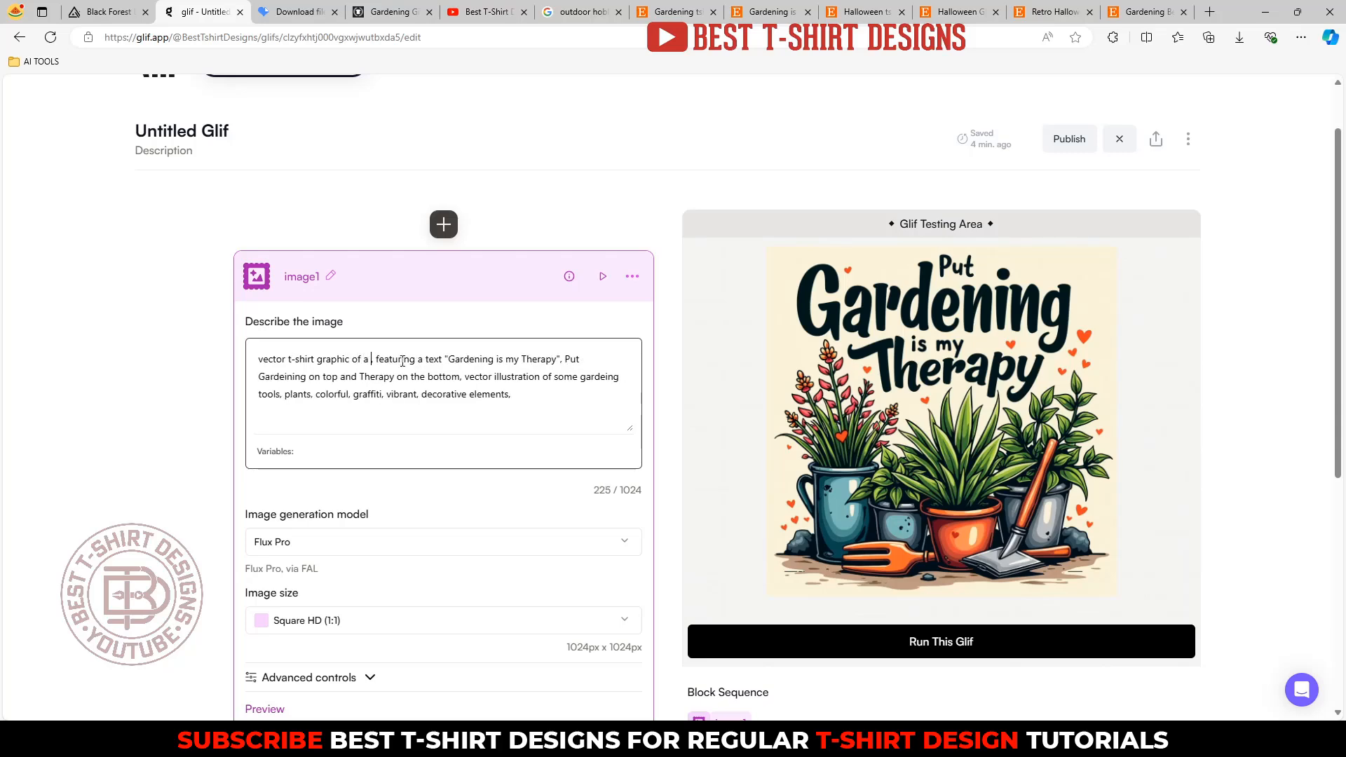
{"action": "type", "text": " halloween ghost,"}
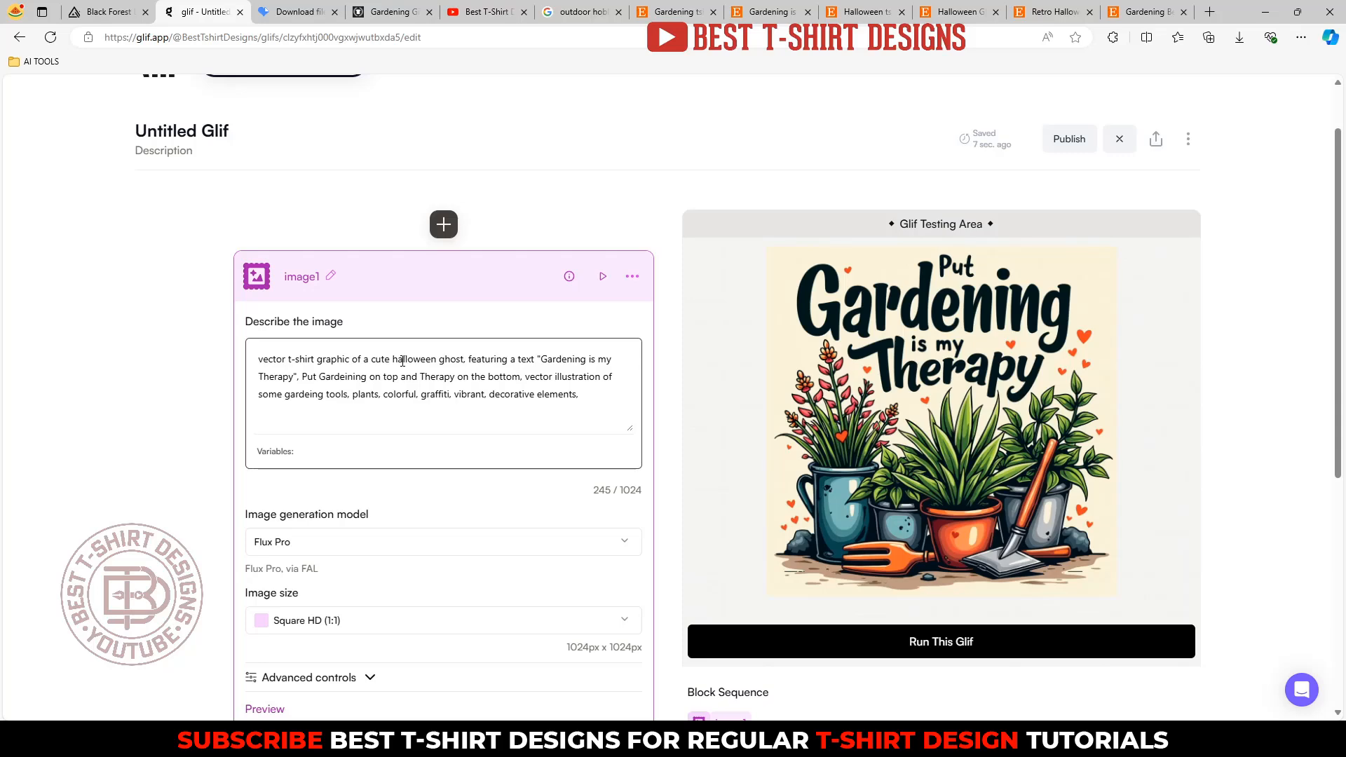
{"action": "type", "text": " holding a garden tool in one hand and a pump"}
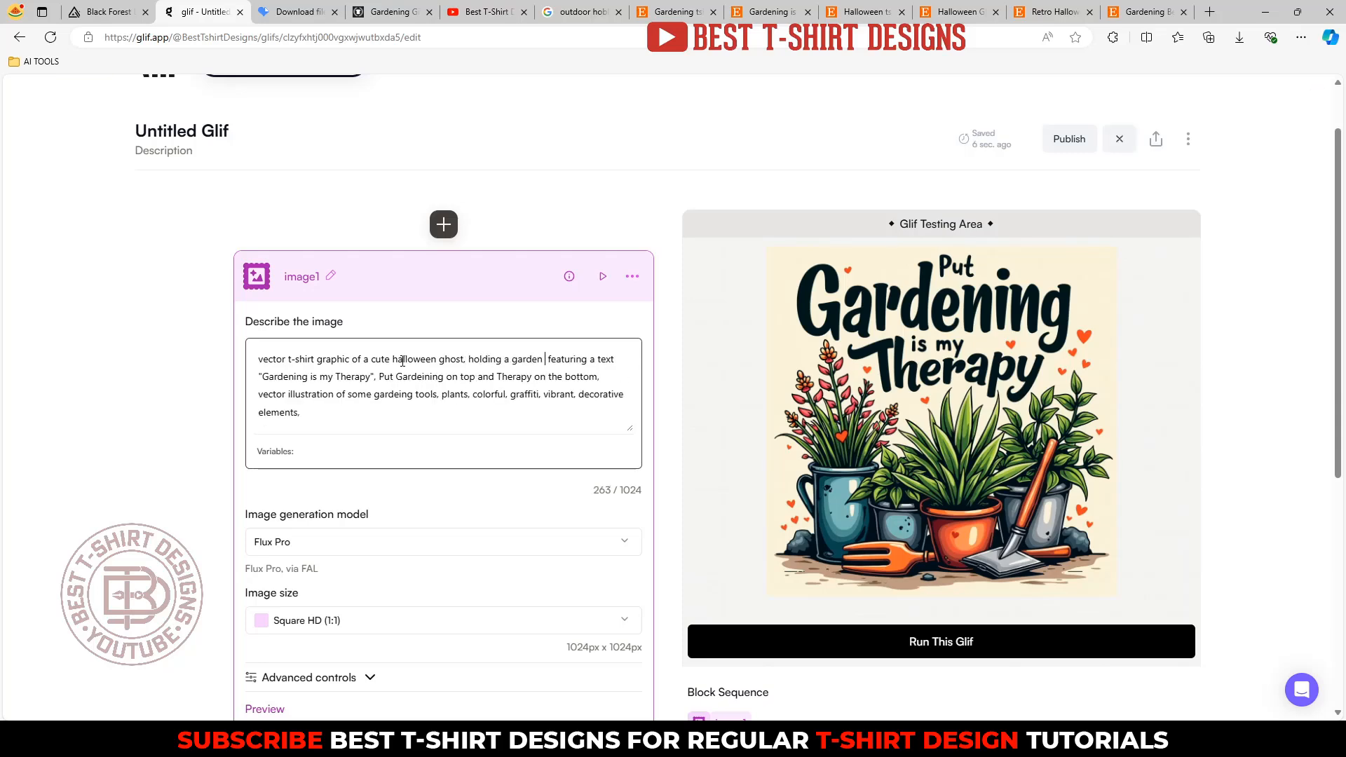
{"action": "type", "text": "kin on the other hand,"}
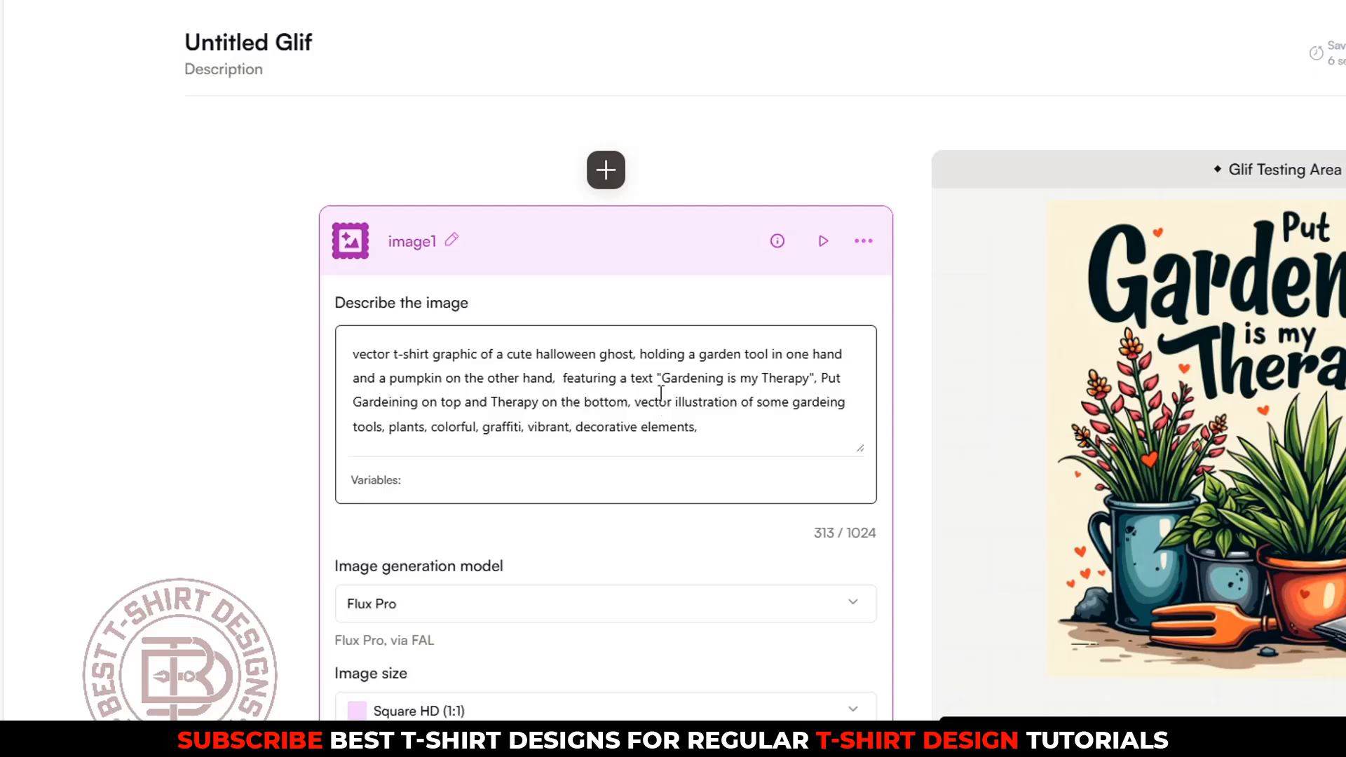
Change the prompt's featured text to "Creep it real", with "Creep" on top and "Real" on the bottom.
{"action": "left_click_drag", "start_coordinate": [664, 385], "coordinate": [811, 382]}
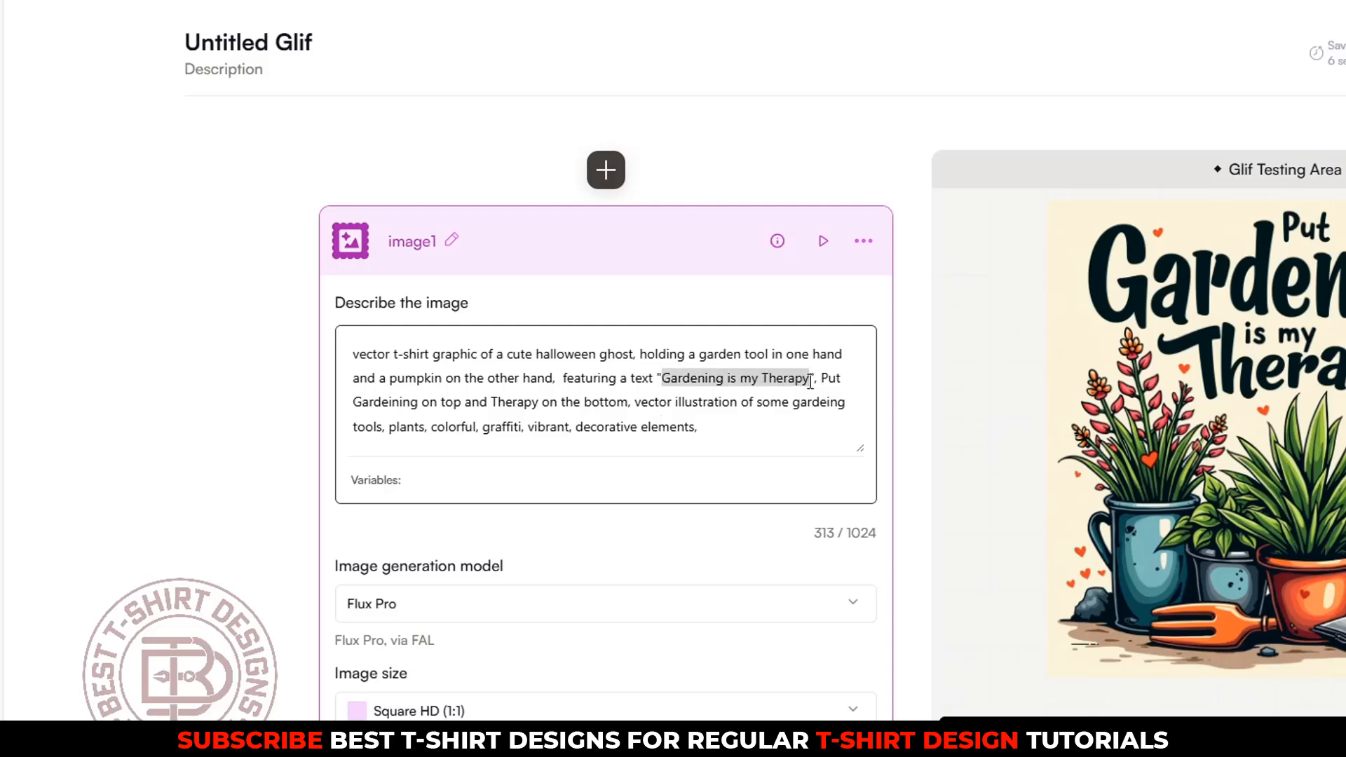
{"action": "type", "text": "Creep"}
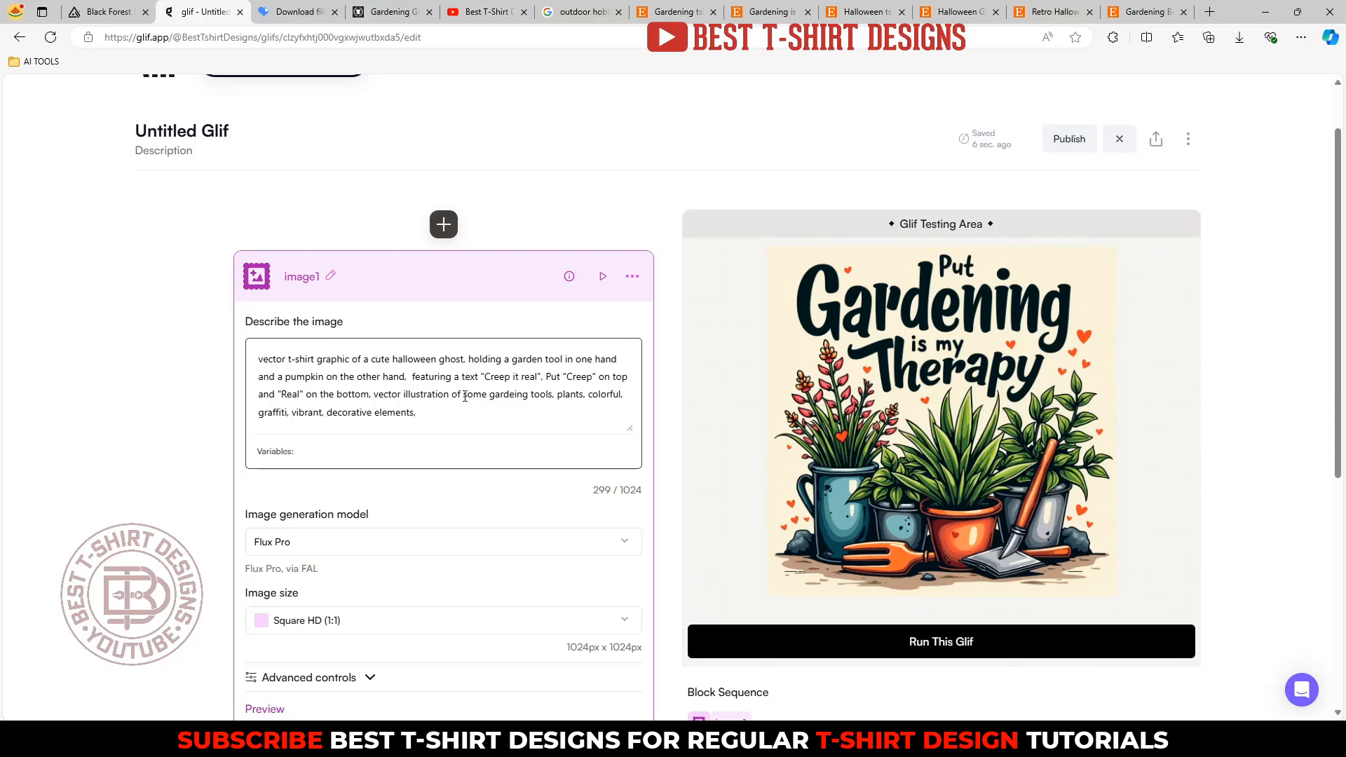
Remove "some" before the gardening tools, add "spider, spooky elements," after "plants," in the prompt, and run the Glif.
{"action": "left_click_drag", "start_coordinate": [465, 397], "coordinate": [494, 404]}
{"action": "key", "text": "BackSpace"}
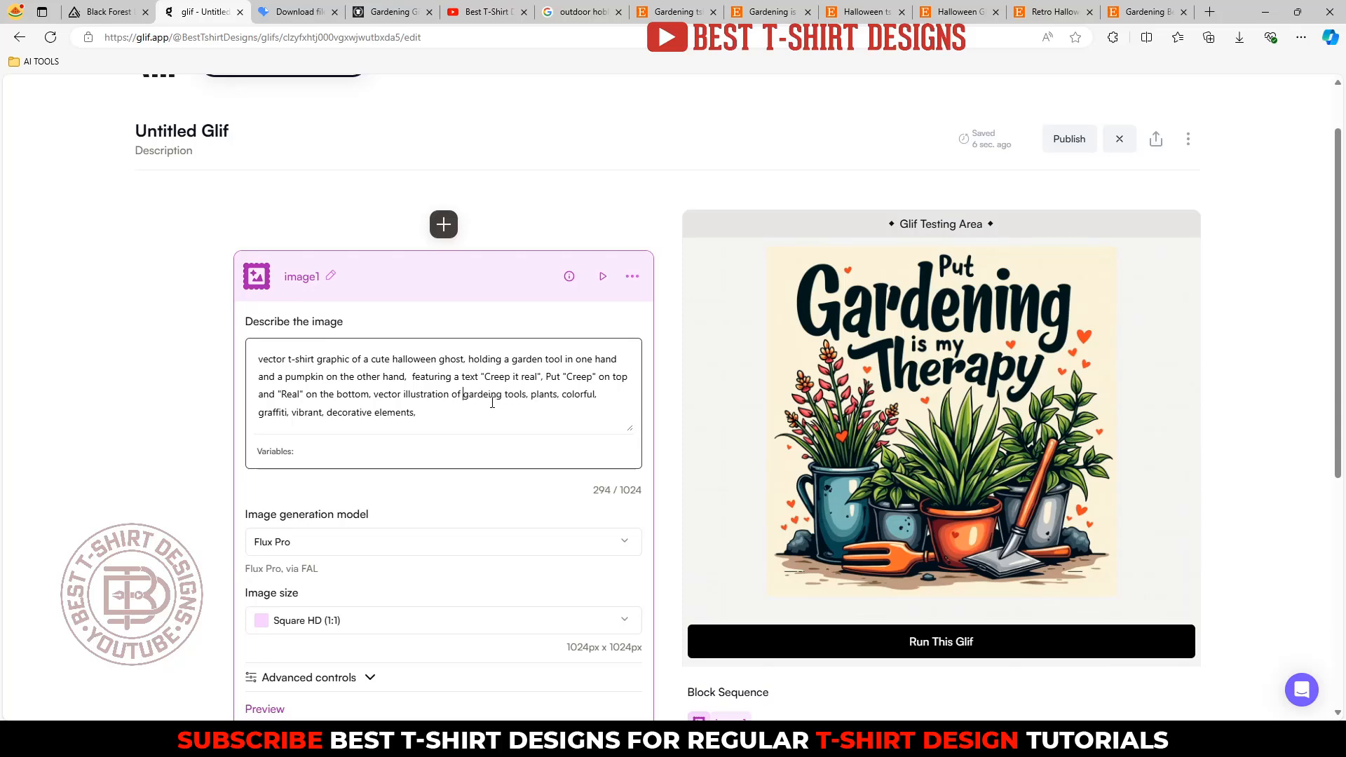
{"action": "left_click", "coordinate": [560, 397]}
{"action": "type", "text": "spider, spooky elements,"}
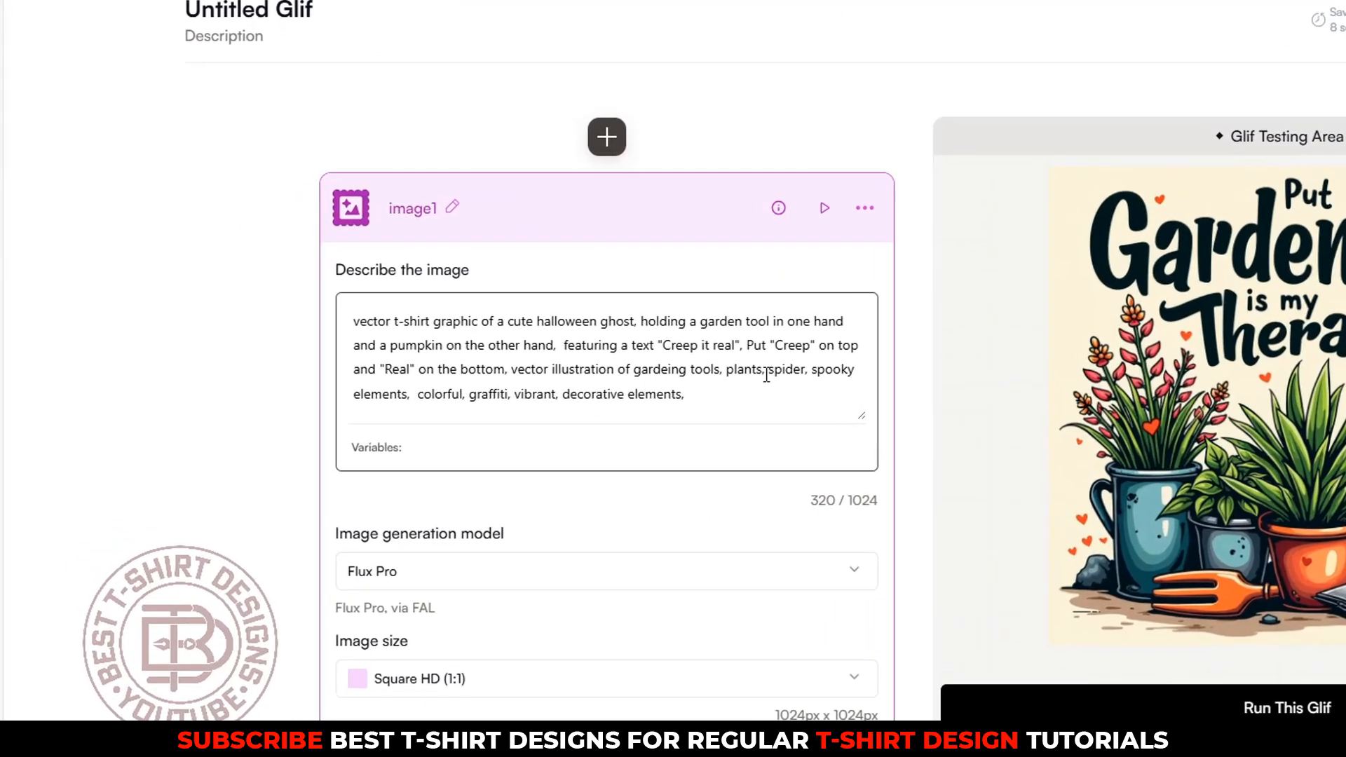
{"action": "key", "text": "BackSpace"}
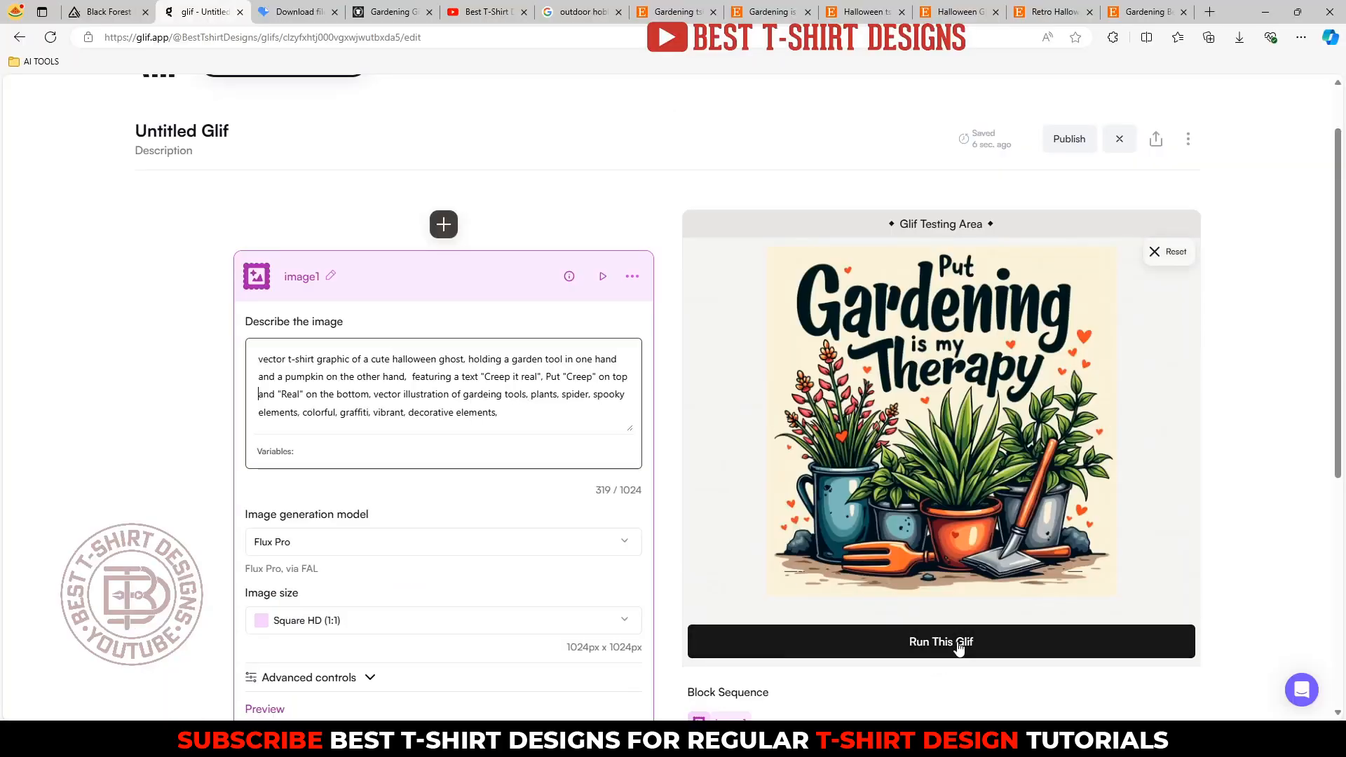
{"action": "left_click", "coordinate": [933, 641]}
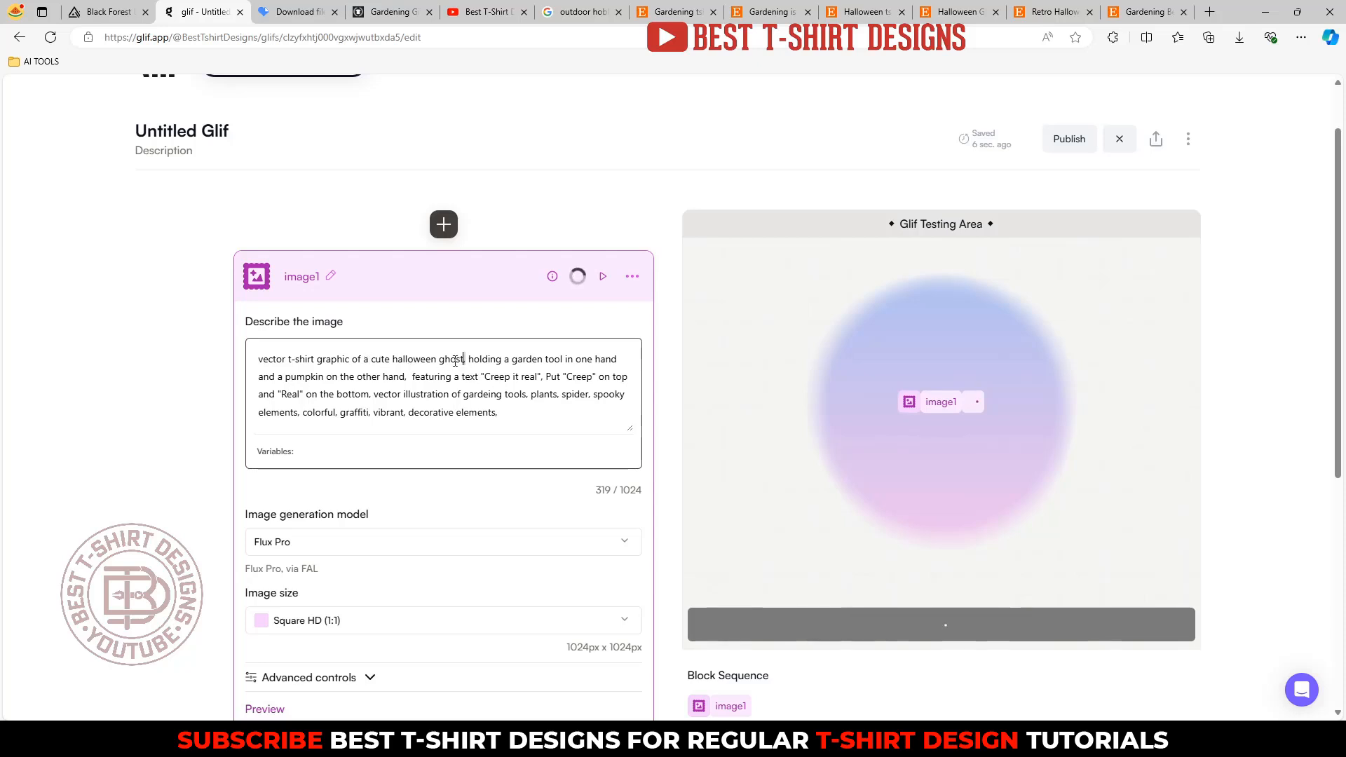
{"action": "left_click_drag", "start_coordinate": [456, 361], "coordinate": [256, 361]}
{"action": "left_click", "coordinate": [435, 397]}
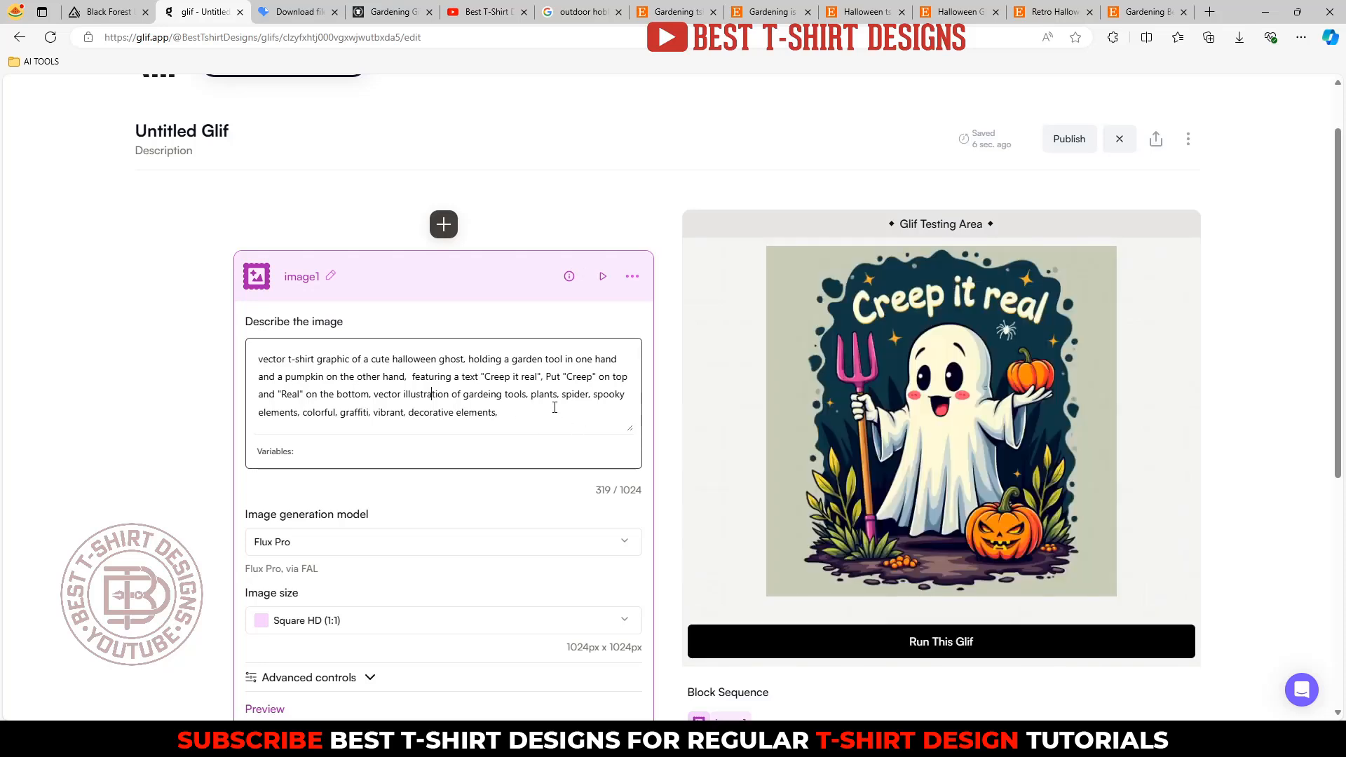
Enlarge the generated "Creep it real" ghost image, save it to the computer, and close the enlarged view.
{"action": "left_click", "coordinate": [932, 440]}
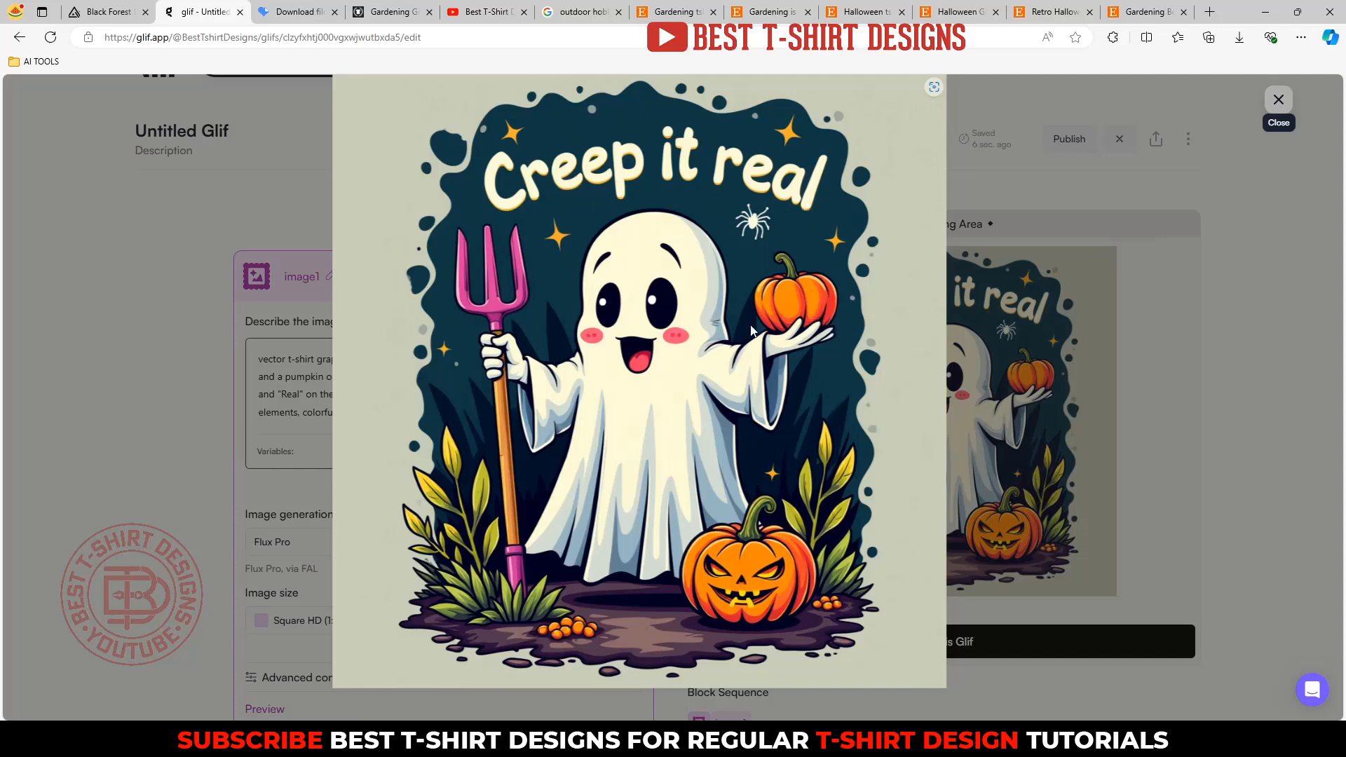
{"action": "right_click", "coordinate": [704, 301]}
{"action": "left_click", "coordinate": [740, 342]}
{"action": "key", "text": "Return"}
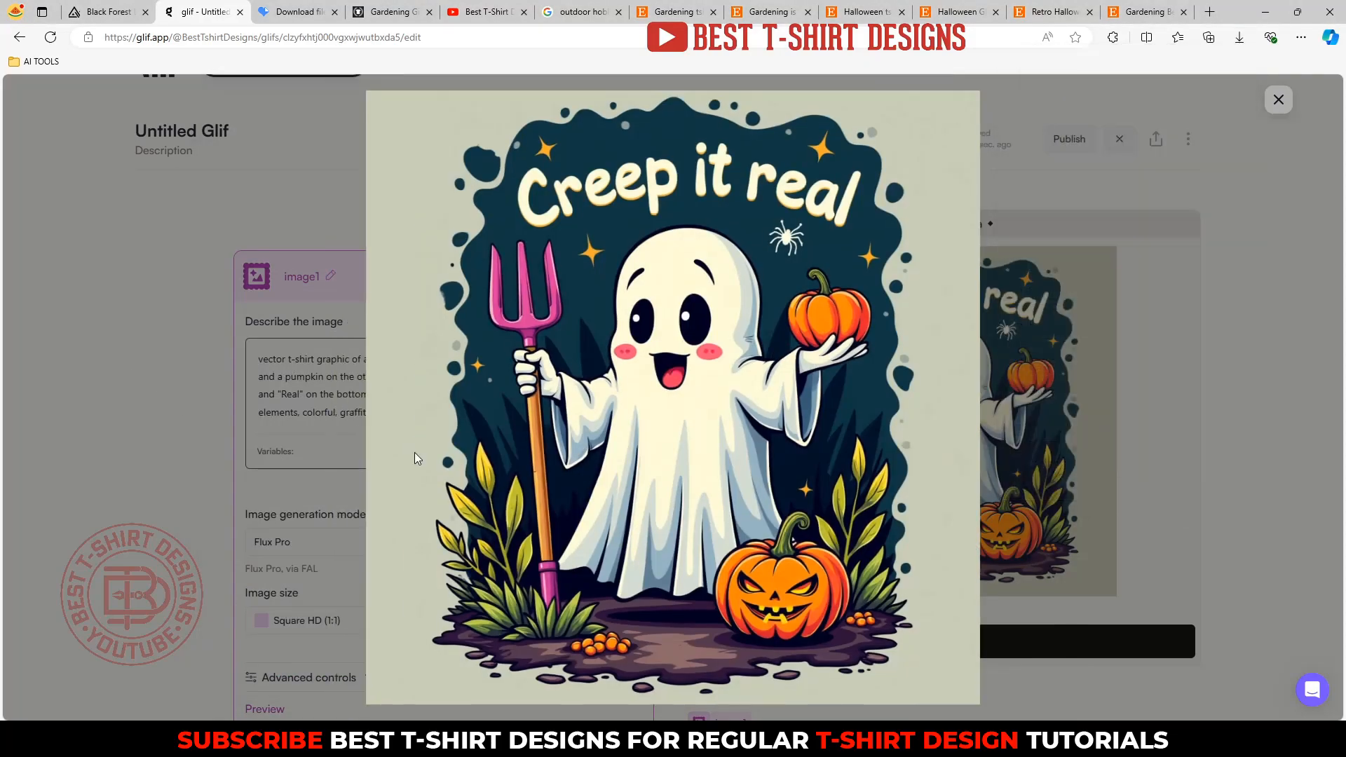
{"action": "left_click", "coordinate": [1279, 99]}
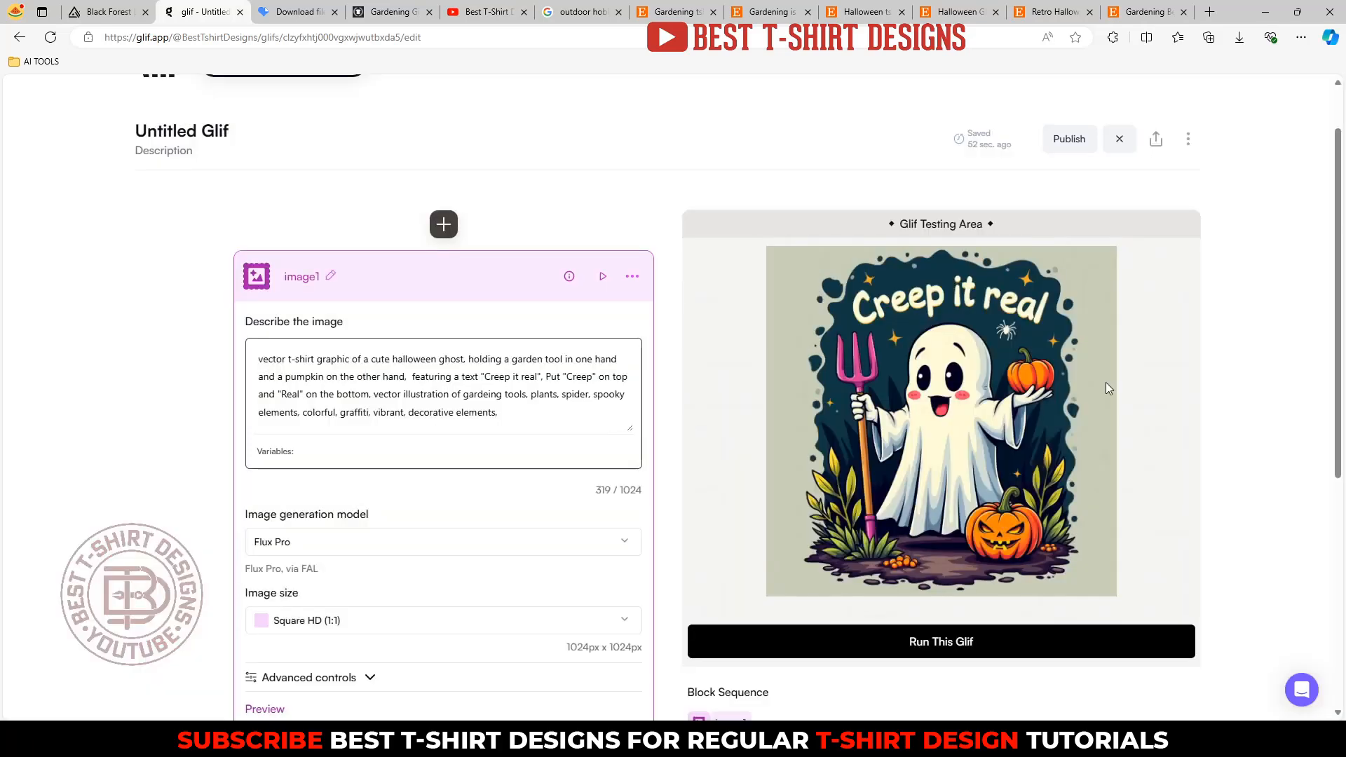
Rerun the Glif, and move "vector illustration of gardeing tools, plants, spider, spooky elements," in the prompt to just before "featuring a text".
{"action": "left_click", "coordinate": [895, 649]}
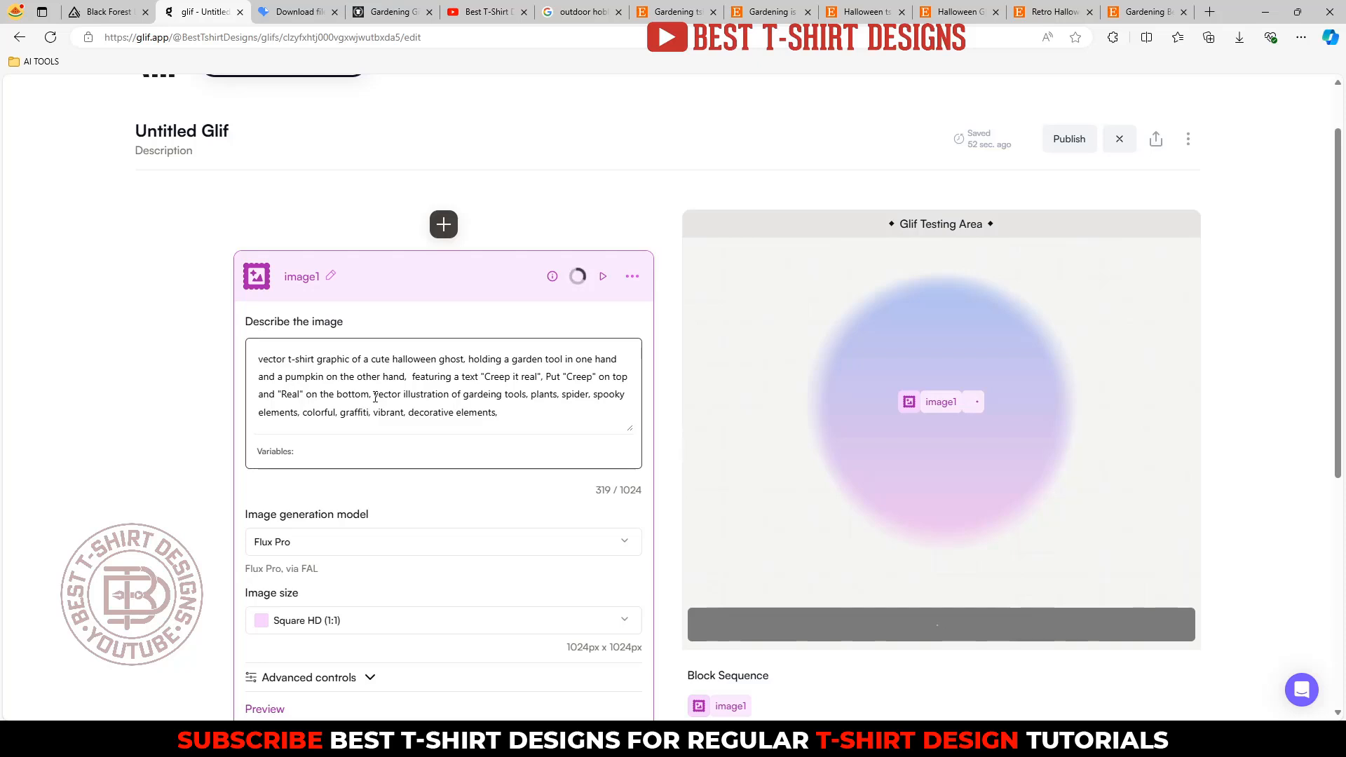
{"action": "left_click_drag", "start_coordinate": [375, 396], "coordinate": [316, 427]}
{"action": "key", "text": "ctrl+c"}
{"action": "key", "text": "BackSpace"}
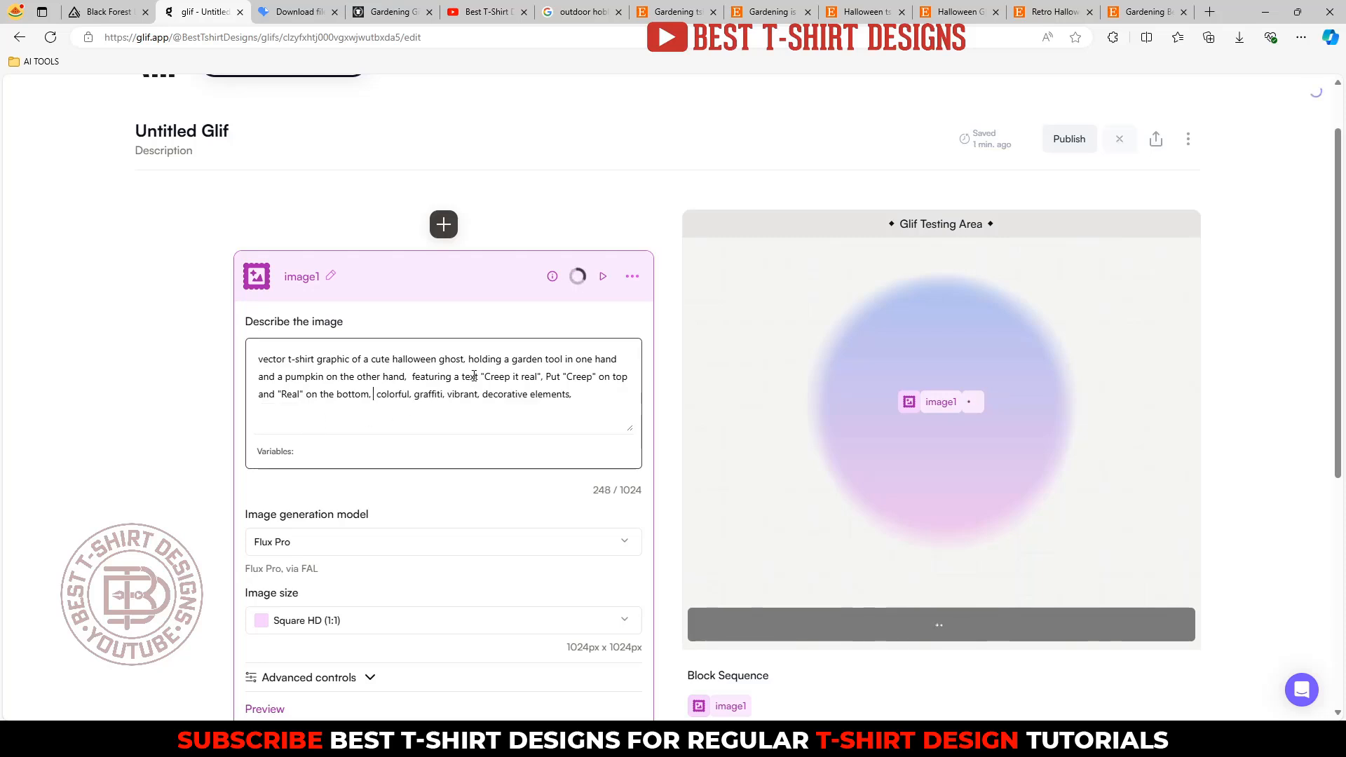
{"action": "left_click", "coordinate": [410, 378]}
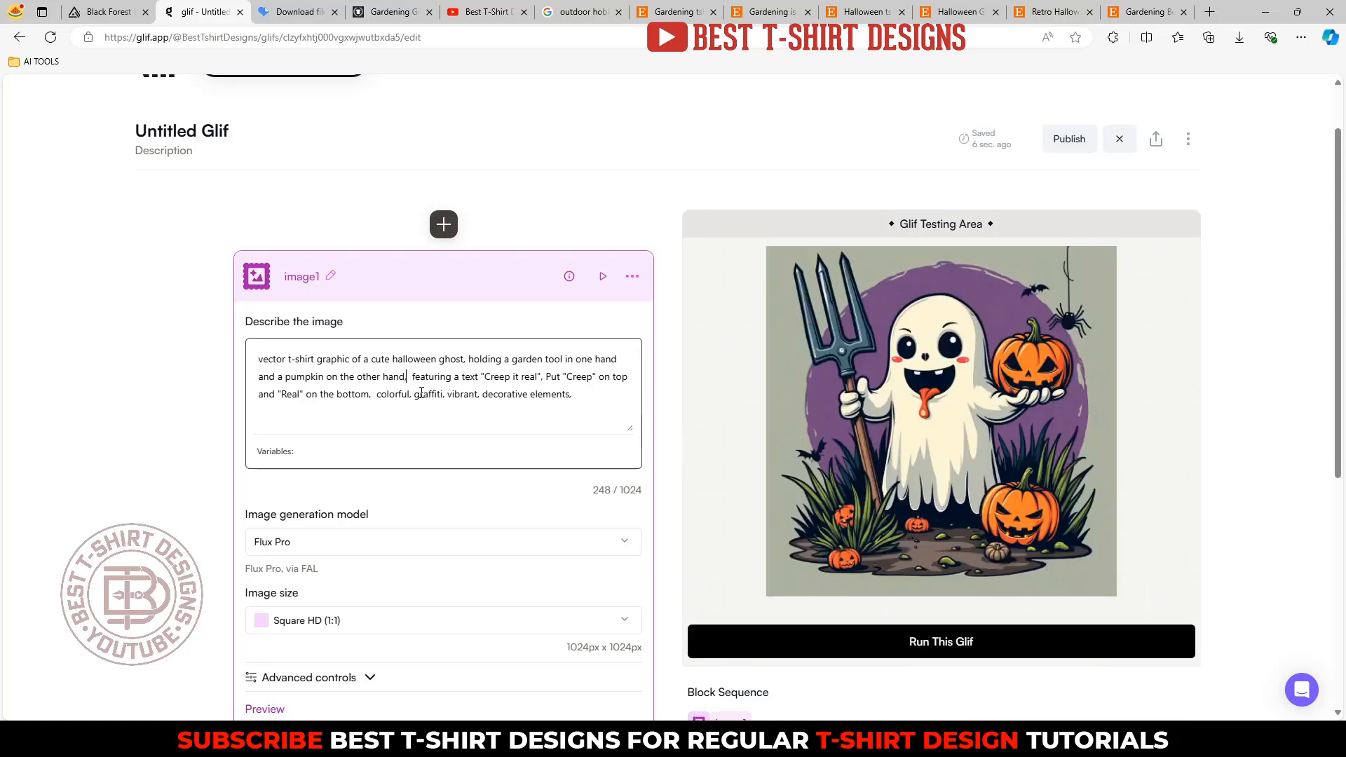
{"action": "key", "text": "ctrl+v"}
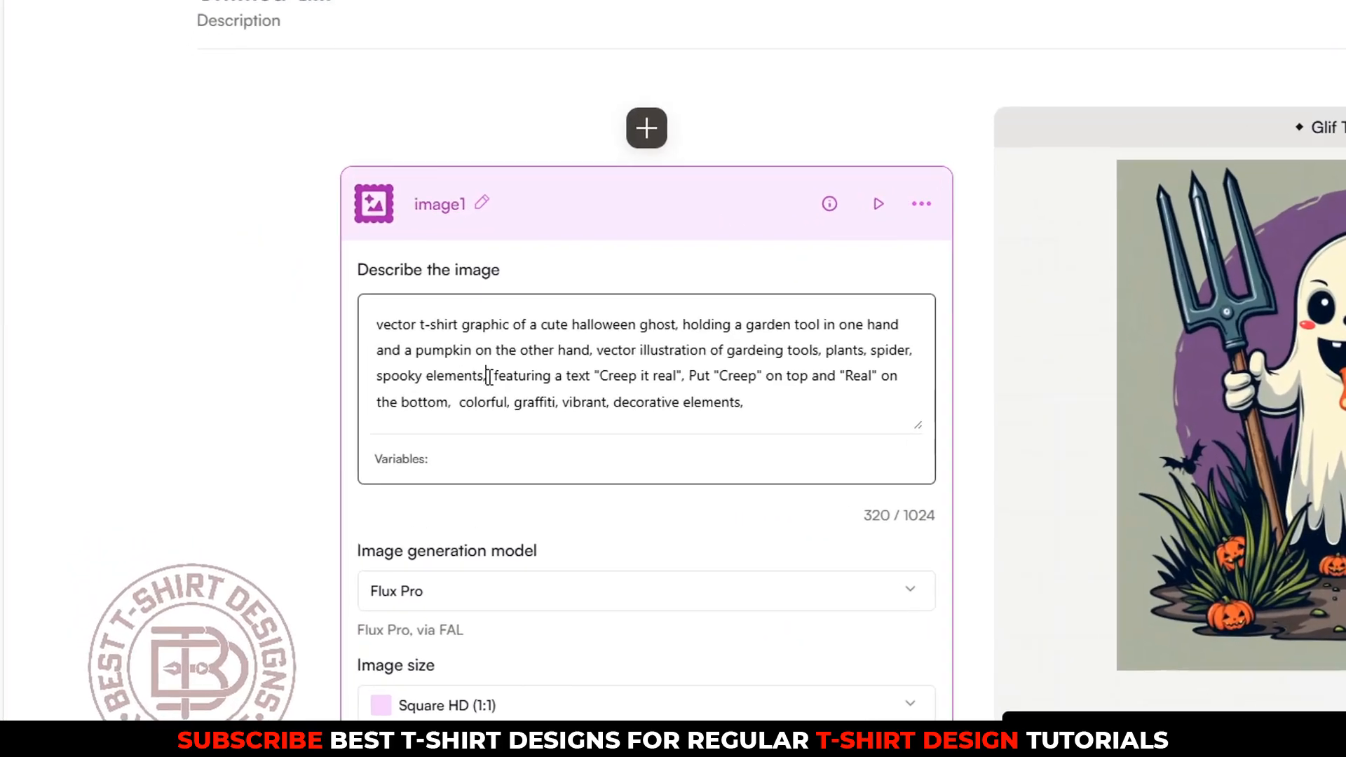
Review the reordered prompt, comparing the opening ghost and garden description with the text and style instructions that follow.
{"action": "left_click_drag", "start_coordinate": [335, 394], "coordinate": [248, 371]}
{"action": "left_click_drag", "start_coordinate": [381, 336], "coordinate": [355, 321]}
{"action": "left_click", "coordinate": [624, 399]}
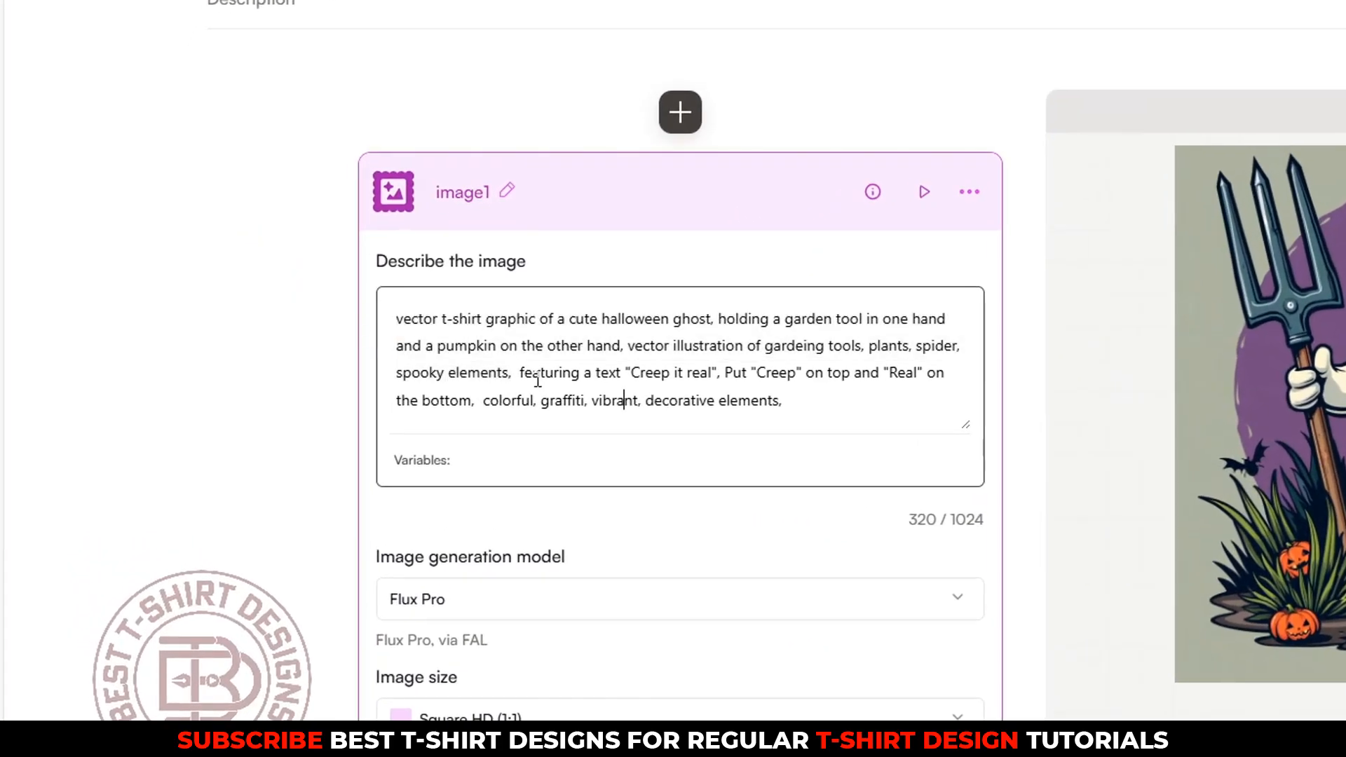
{"action": "left_click_drag", "start_coordinate": [521, 376], "coordinate": [811, 406]}
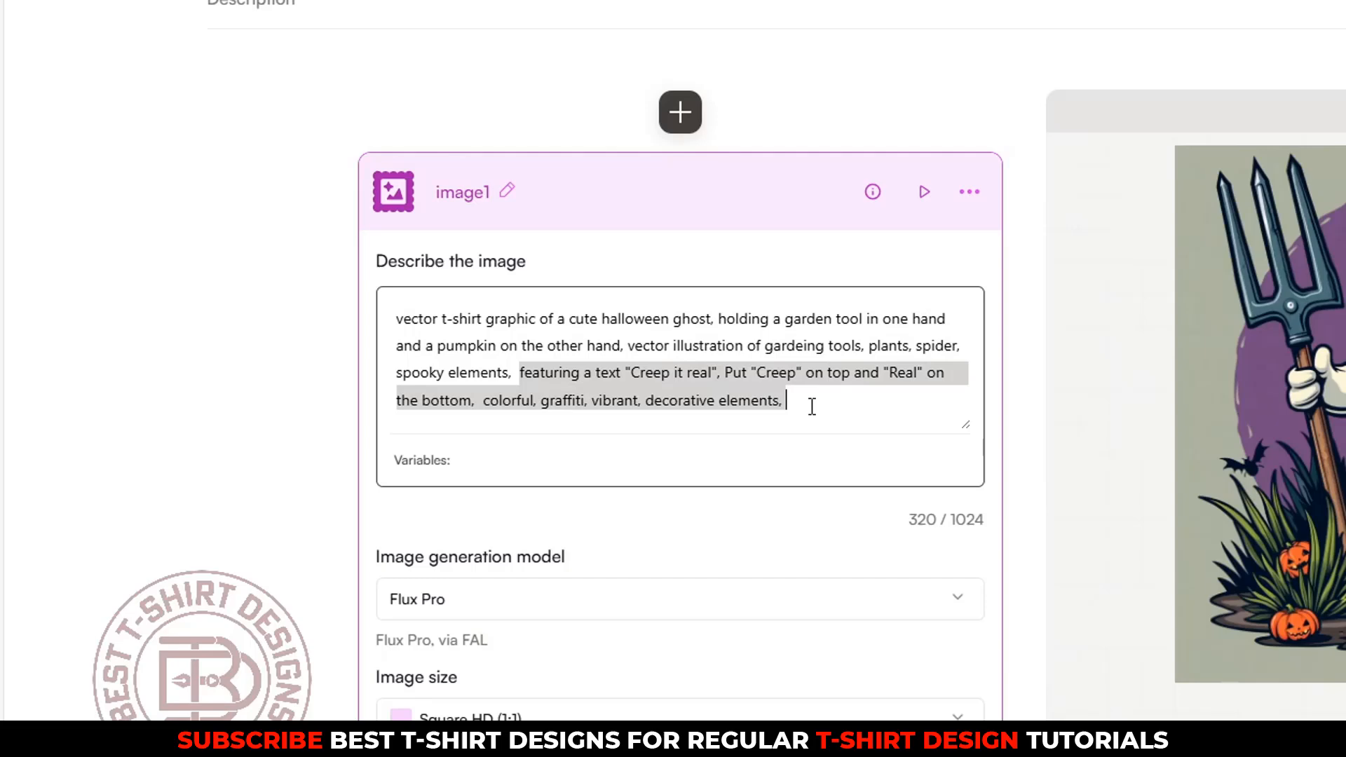
{"action": "left_click", "coordinate": [741, 419]}
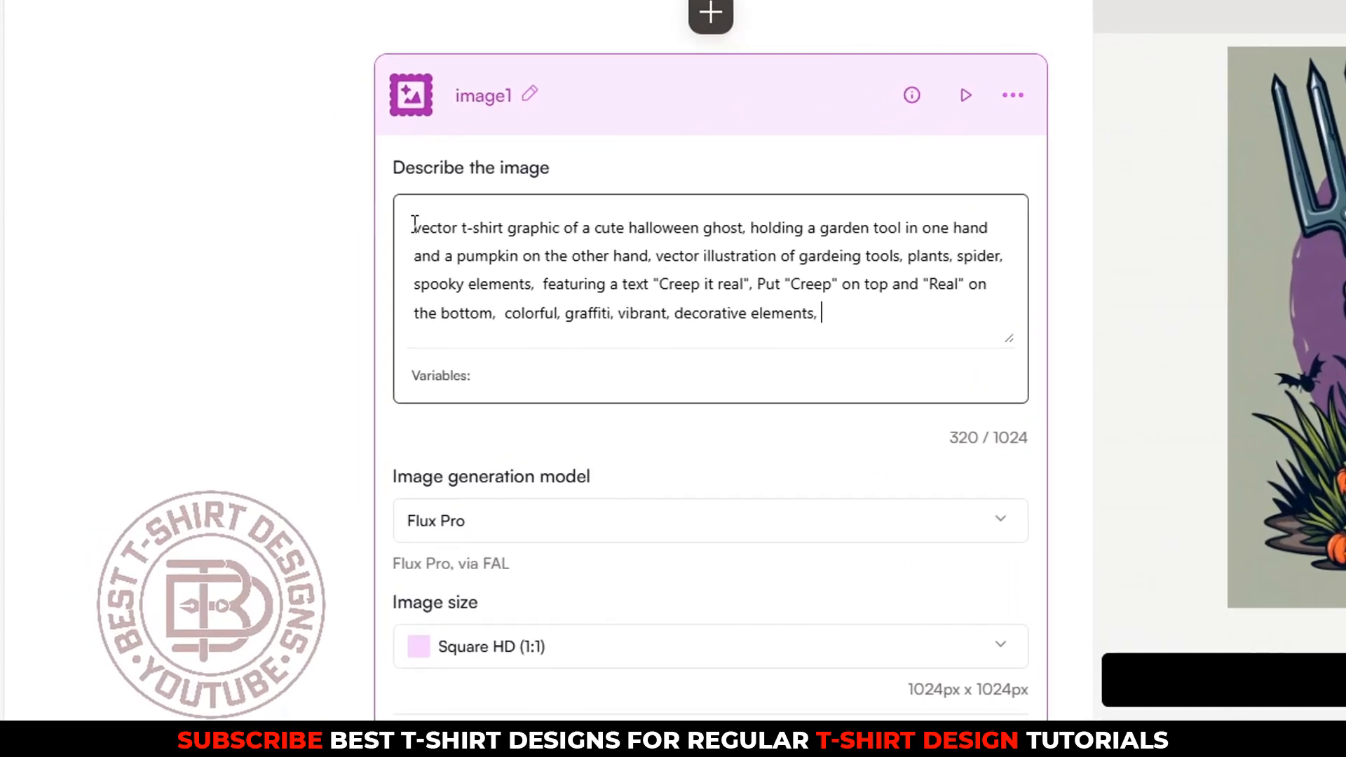
{"action": "left_click_drag", "start_coordinate": [414, 223], "coordinate": [537, 283]}
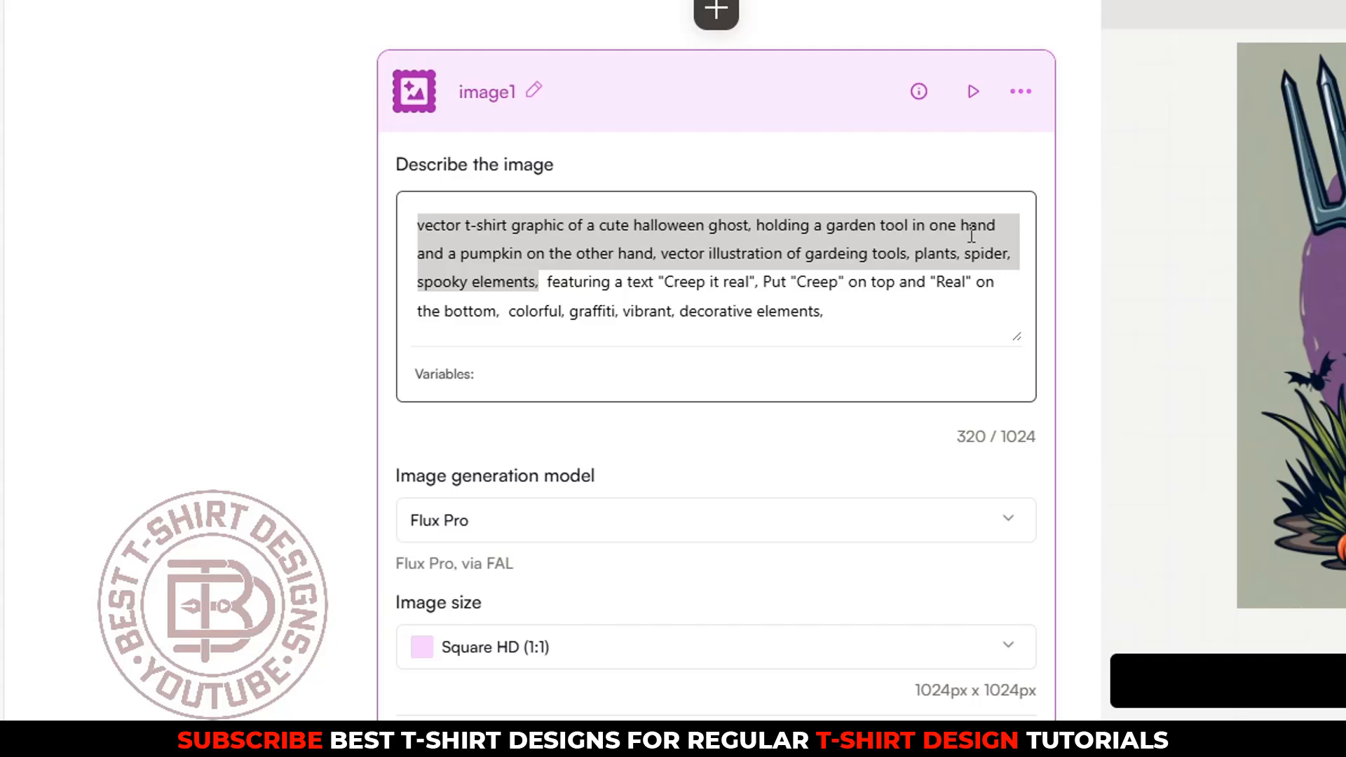
{"action": "left_click", "coordinate": [549, 282]}
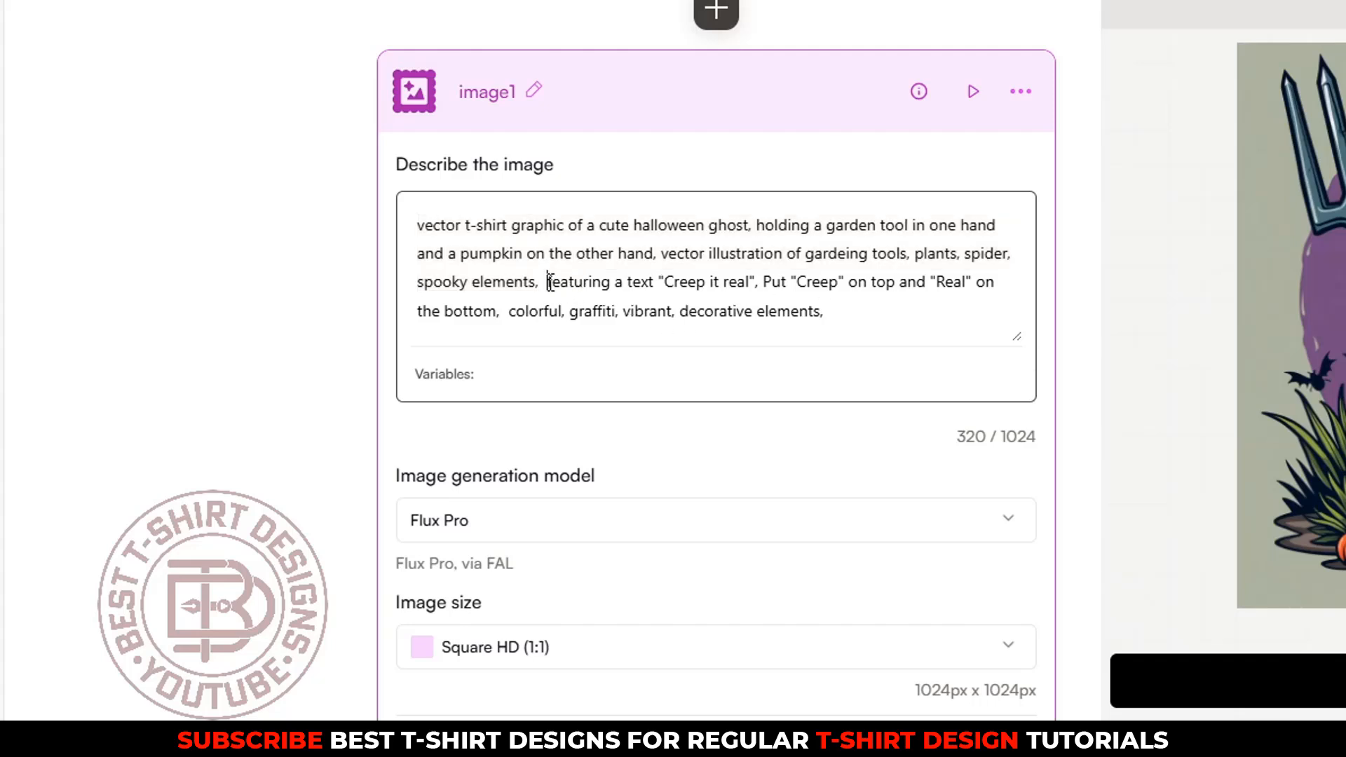
{"action": "left_click_drag", "start_coordinate": [549, 282], "coordinate": [610, 318]}
{"action": "left_click", "coordinate": [616, 313]}
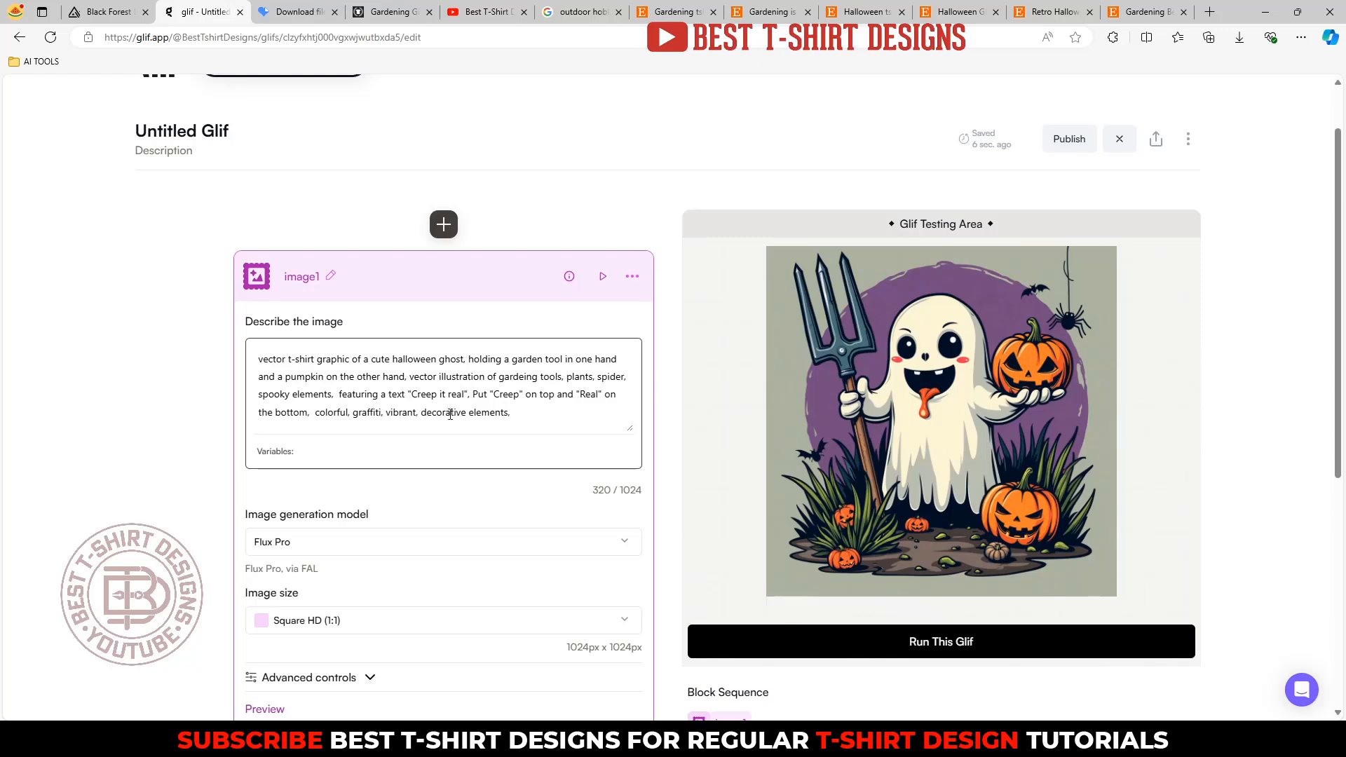
Delete "decorative elements," from the end of the prompt and generate a new image.
{"action": "left_click_drag", "start_coordinate": [422, 412], "coordinate": [535, 420]}
{"action": "key", "text": "BackSpace"}
{"action": "left_click", "coordinate": [918, 651]}
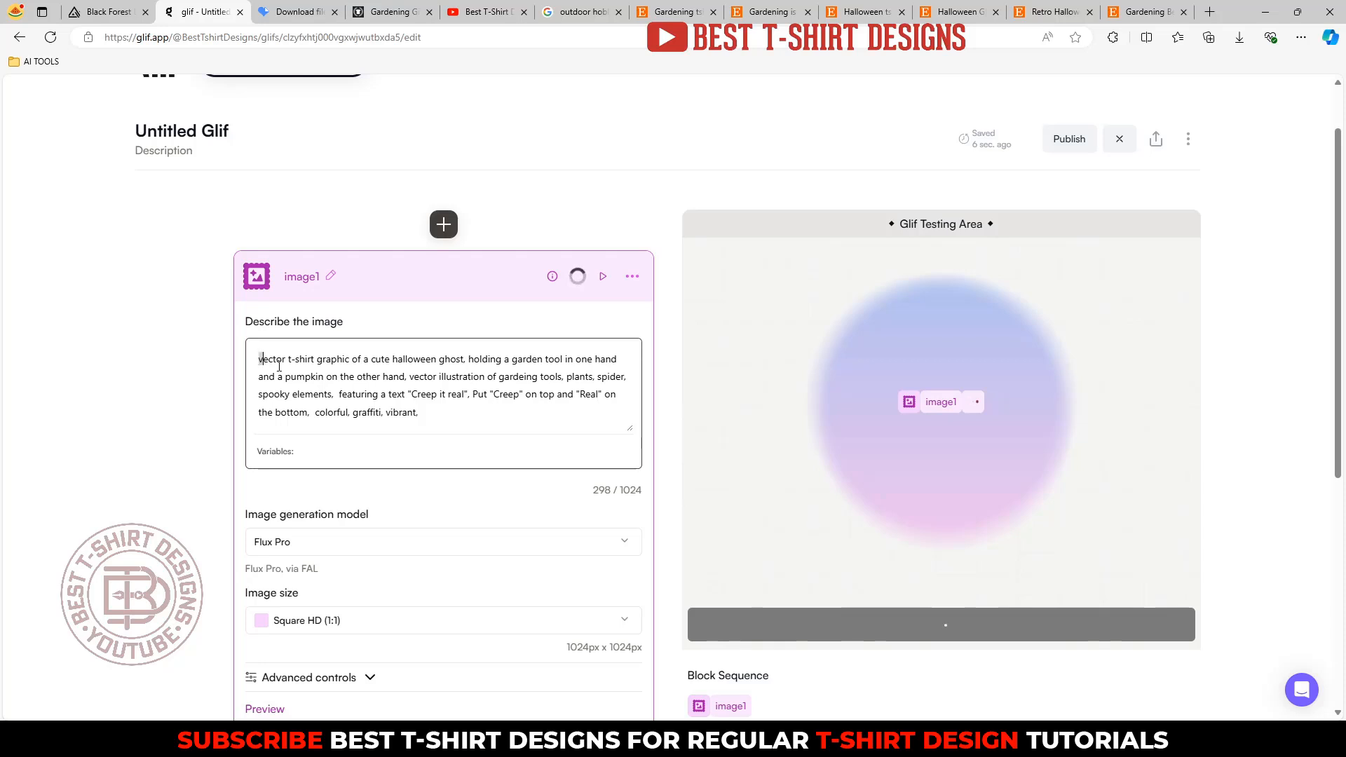
{"action": "left_click_drag", "start_coordinate": [279, 366], "coordinate": [437, 418]}
{"action": "left_click", "coordinate": [337, 395]}
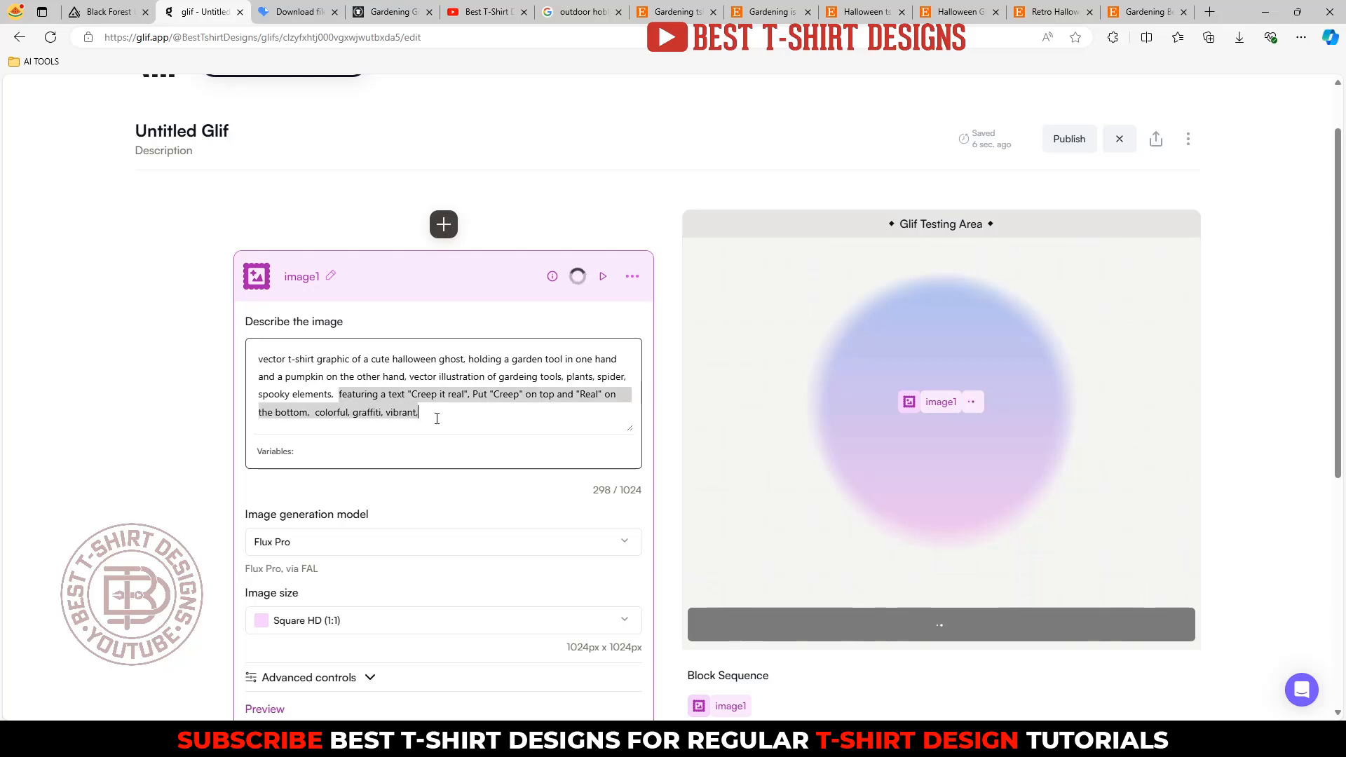
{"action": "left_click", "coordinate": [437, 418]}
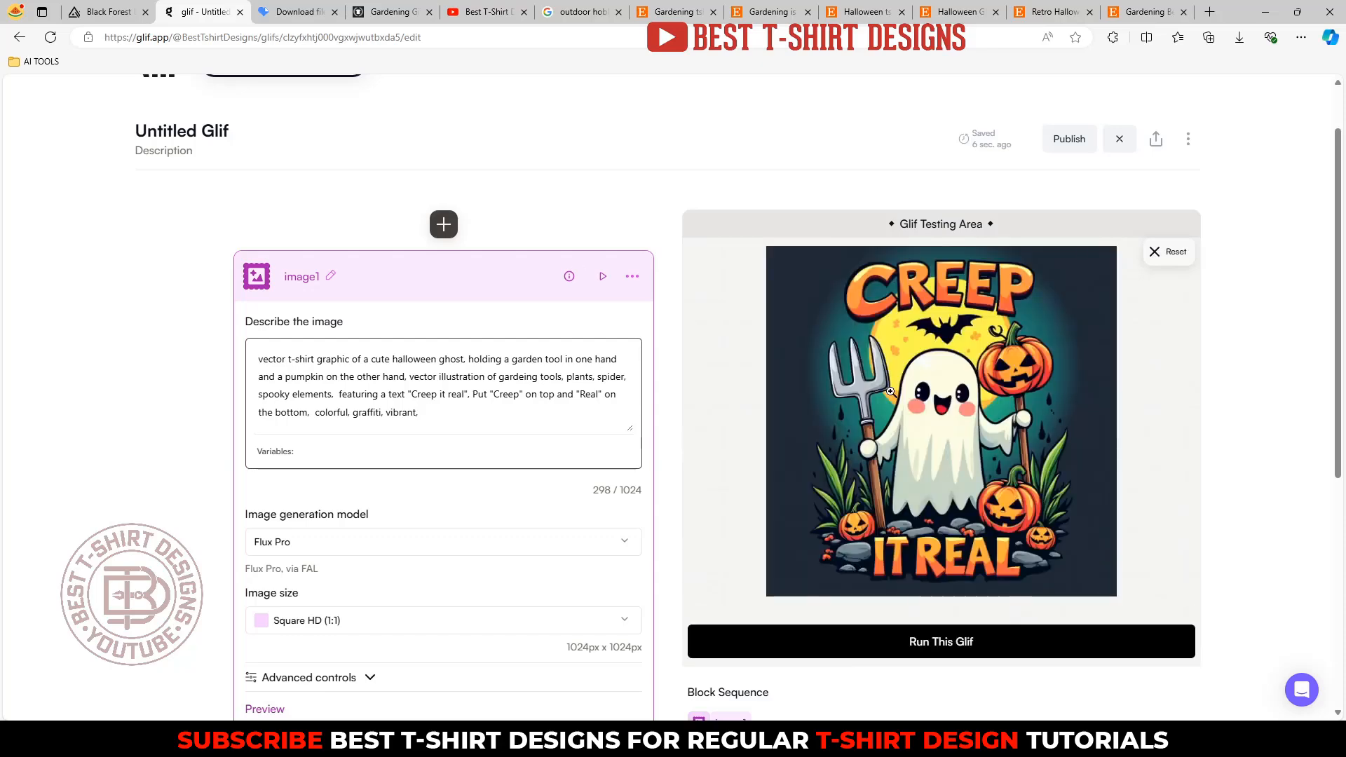
Enlarge the new ghost design with "CREEP" above and "IT REAL" below, save the image, and close the enlarged view.
{"action": "left_click", "coordinate": [970, 432]}
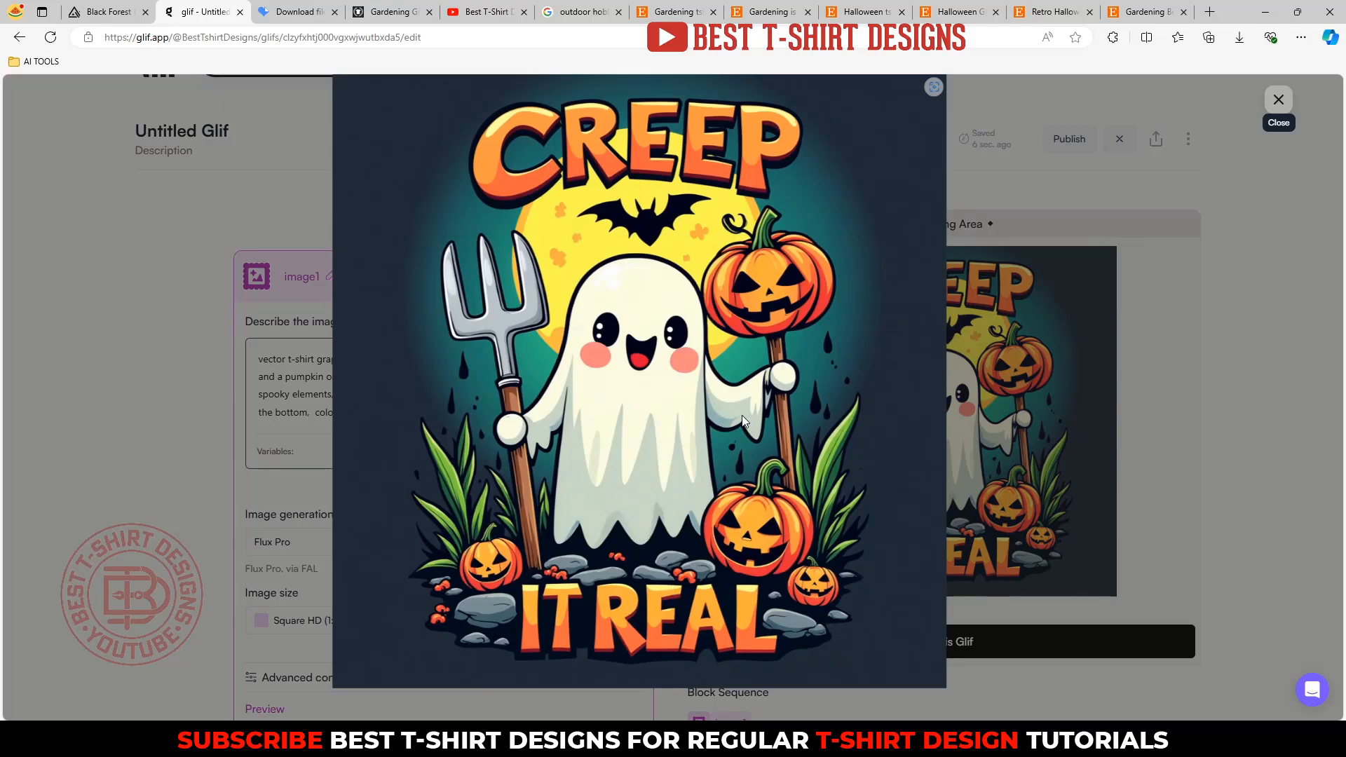
{"action": "right_click", "coordinate": [655, 287]}
{"action": "left_click", "coordinate": [698, 326]}
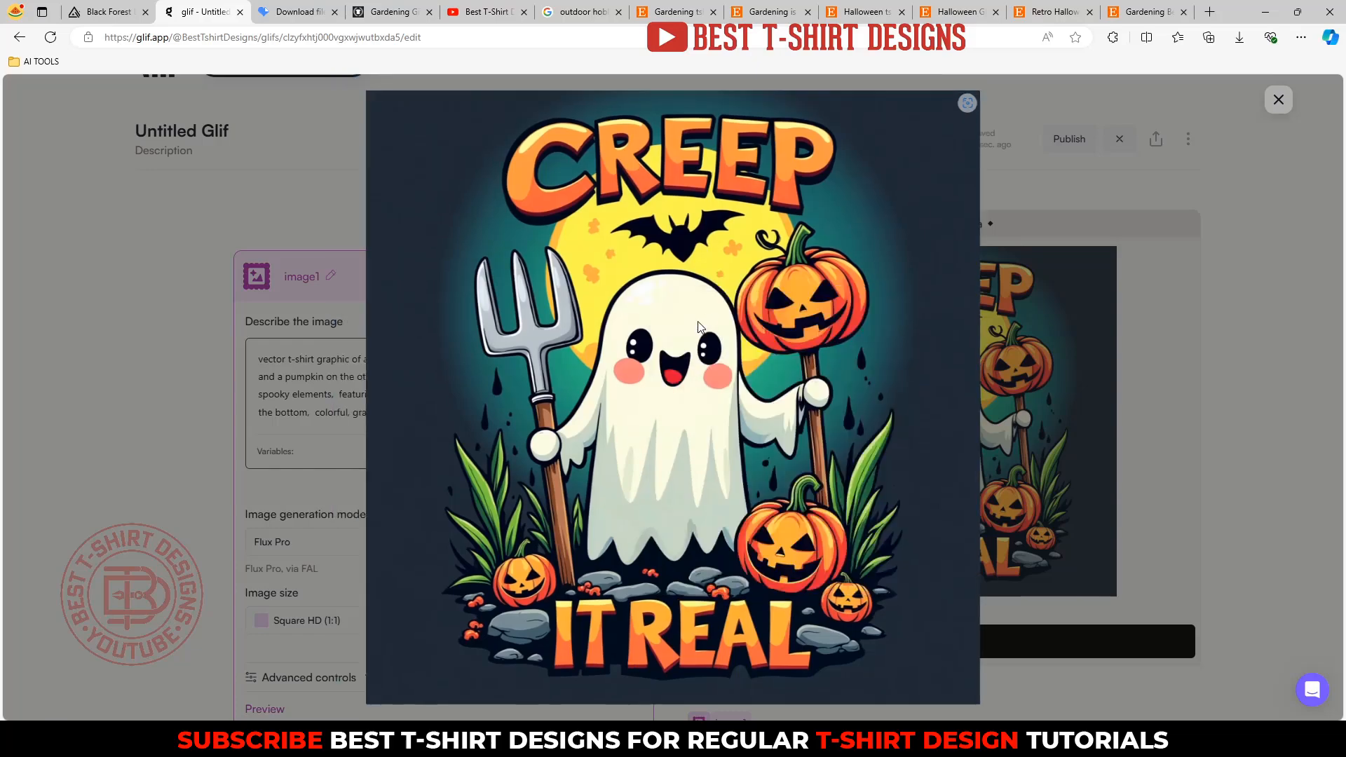
{"action": "key", "text": "Return"}
{"action": "left_click", "coordinate": [1274, 105]}
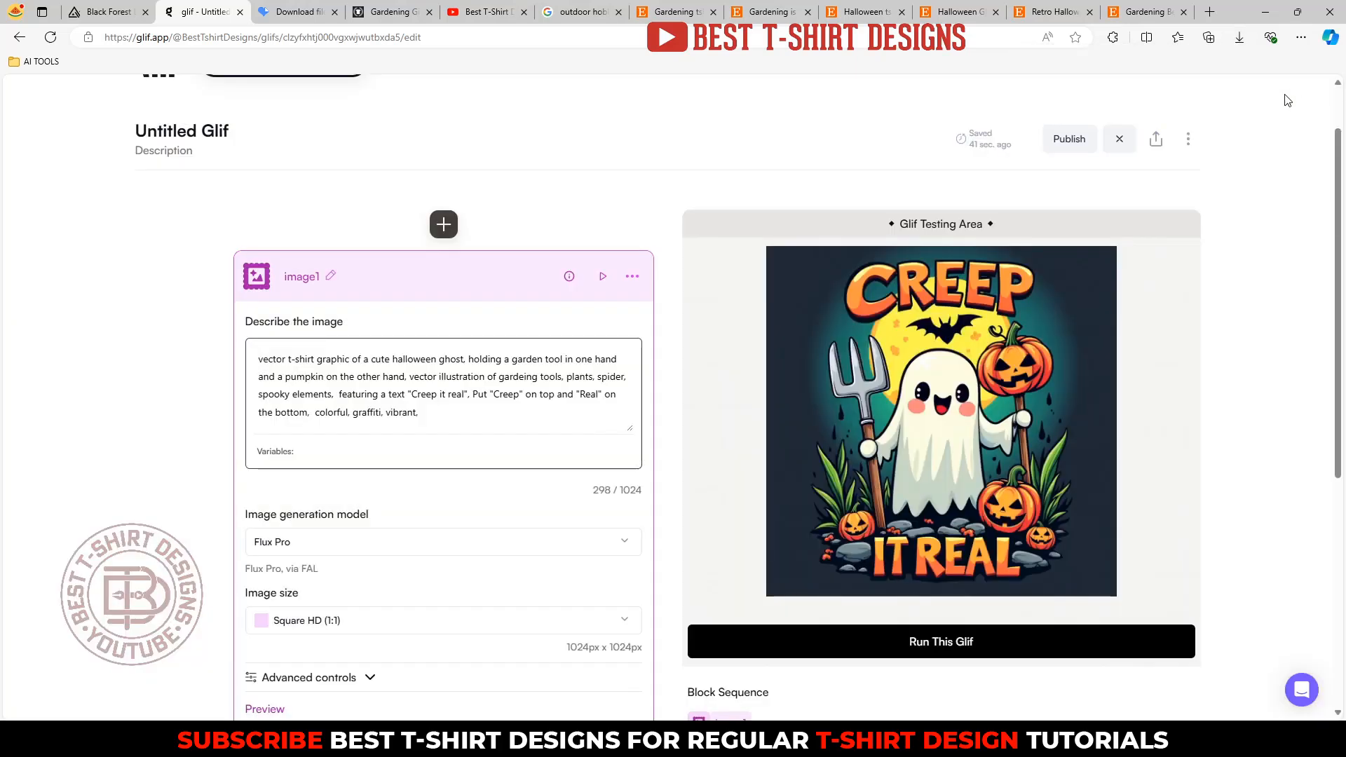
{"action": "left_click", "coordinate": [1144, 144]}
{"action": "left_click", "coordinate": [1054, 189]}
{"action": "scroll", "coordinate": [762, 427], "scroll_direction": "down", "scroll_amount": 3}
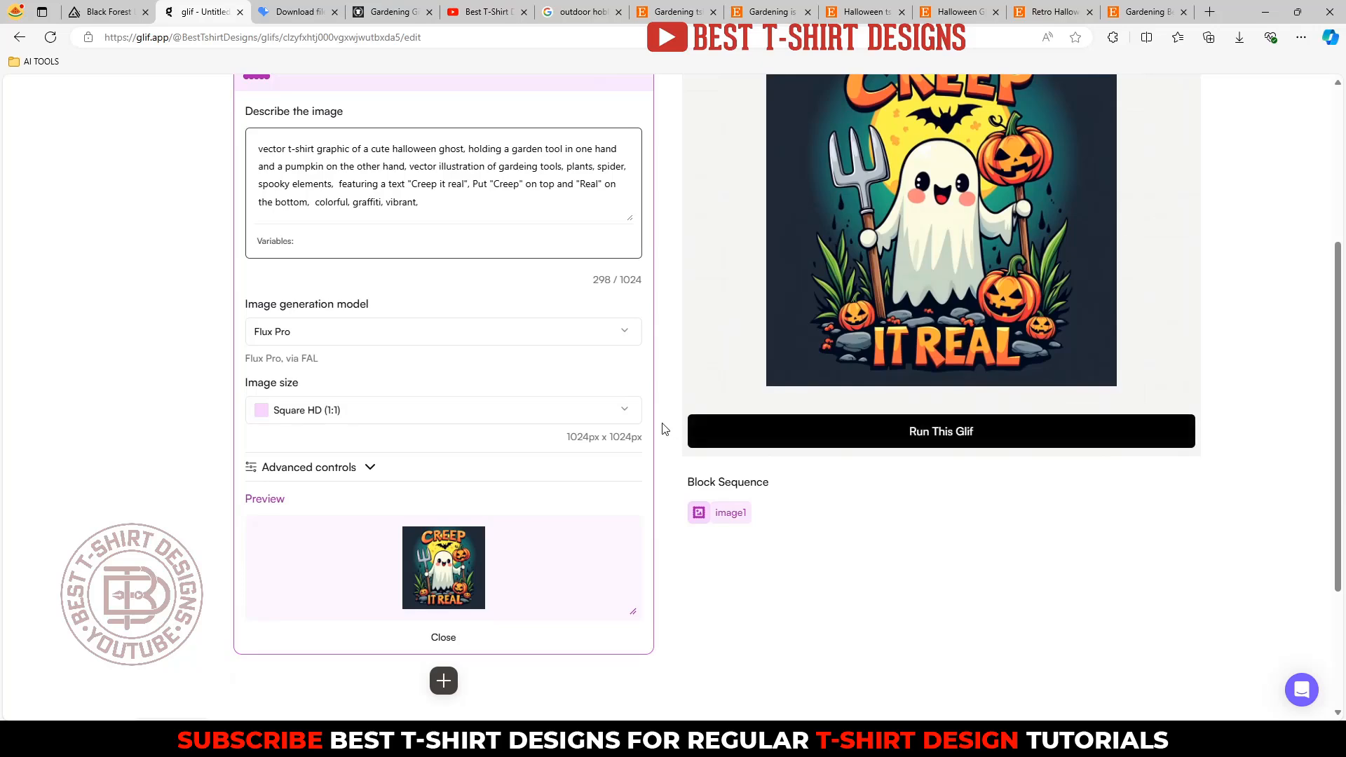
{"action": "scroll", "coordinate": [662, 427], "scroll_direction": "up", "scroll_amount": 4}
{"action": "scroll", "coordinate": [665, 429], "scroll_direction": "down", "scroll_amount": 2}
{"action": "scroll", "coordinate": [665, 429], "scroll_direction": "down", "scroll_amount": 1}
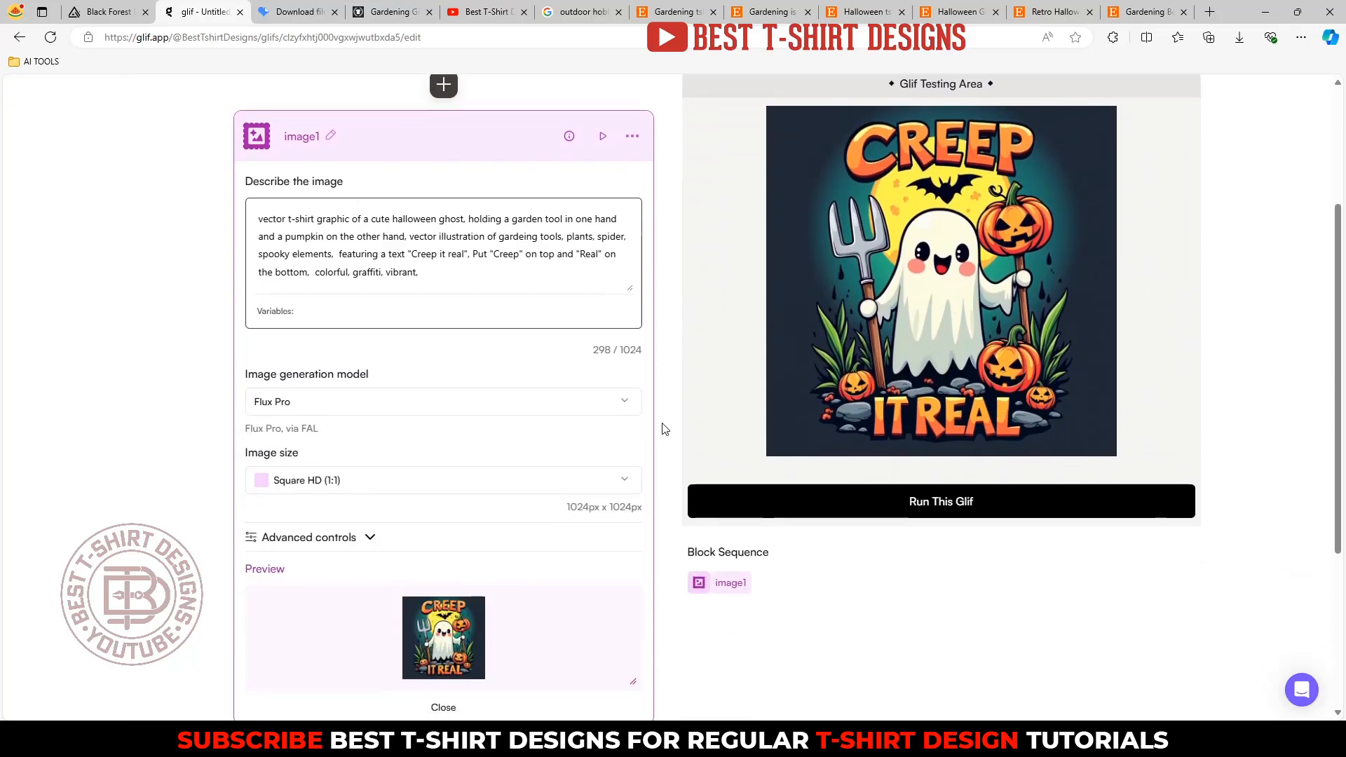
{"action": "scroll", "coordinate": [664, 430], "scroll_direction": "down", "scroll_amount": 3}
{"action": "scroll", "coordinate": [665, 429], "scroll_direction": "up", "scroll_amount": 5}
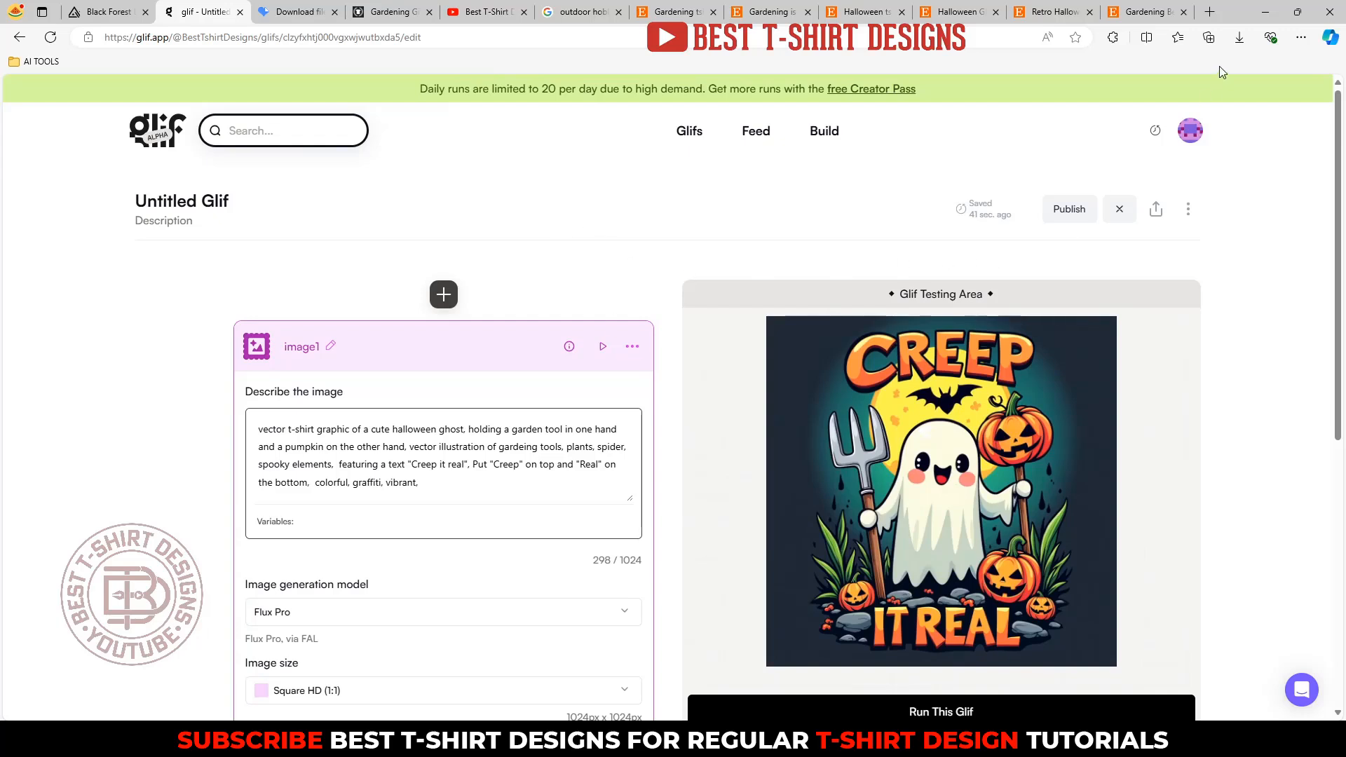
View the newly downloaded "Creep It Real" ghost image, show it in the Beekeeping folder, preview it again, and close the folder.
{"action": "left_click", "coordinate": [1240, 37]}
{"action": "left_click", "coordinate": [1043, 97]}
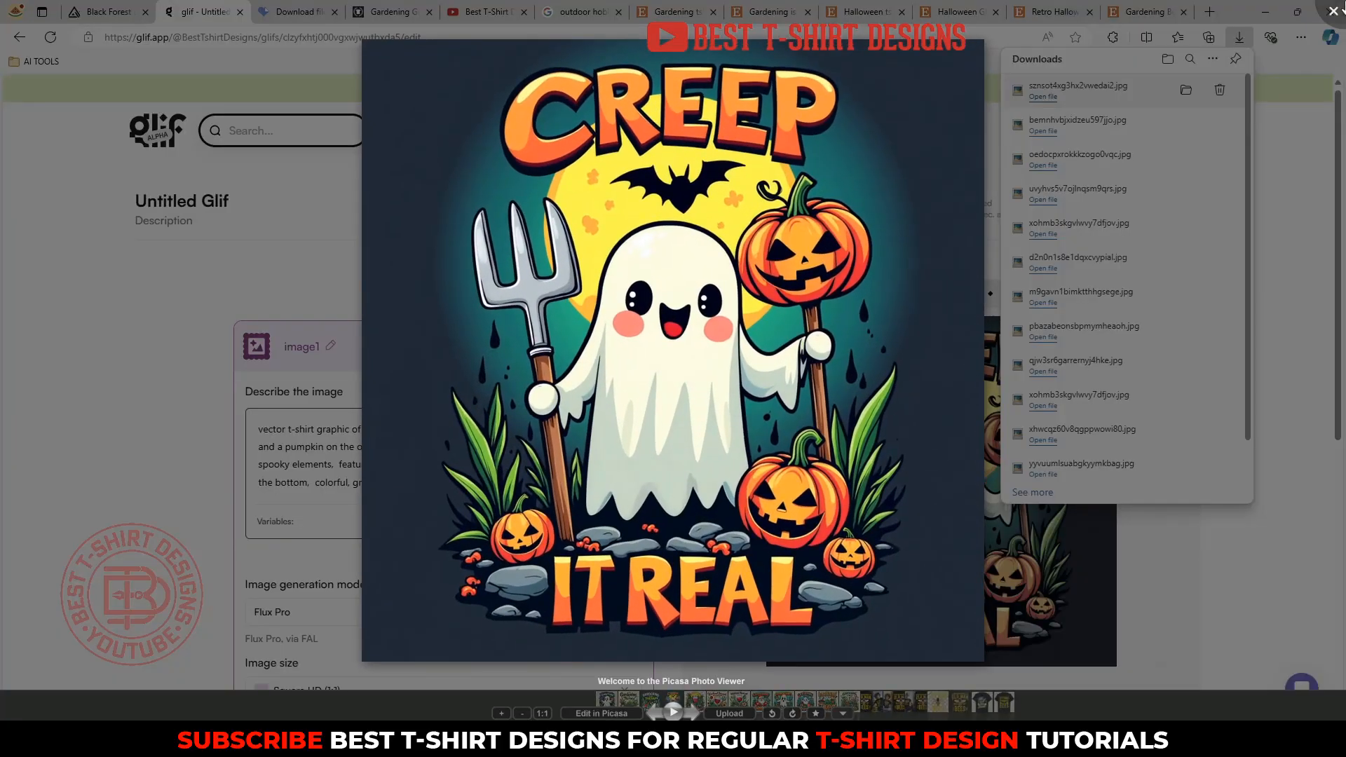
{"action": "key", "text": "Escape"}
{"action": "left_click", "coordinate": [1187, 92]}
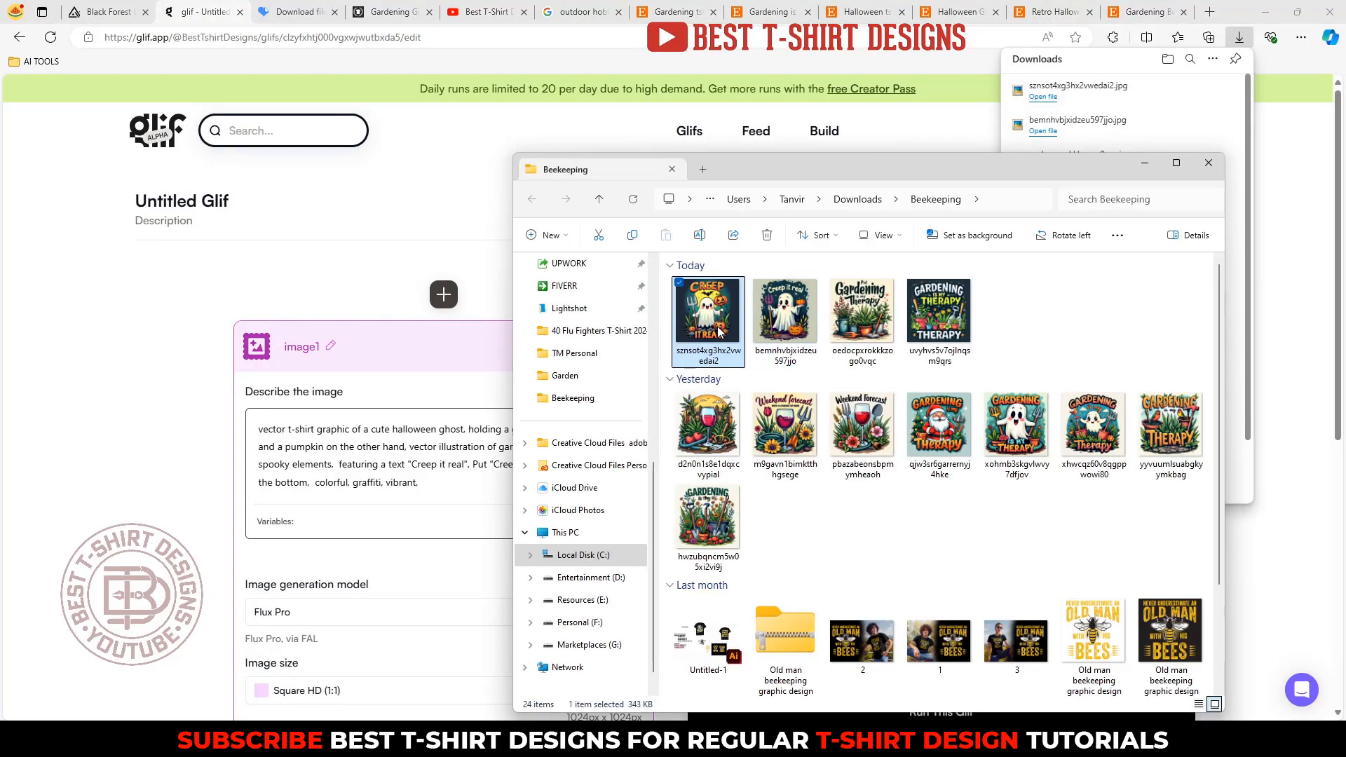
{"action": "double_click", "coordinate": [785, 319]}
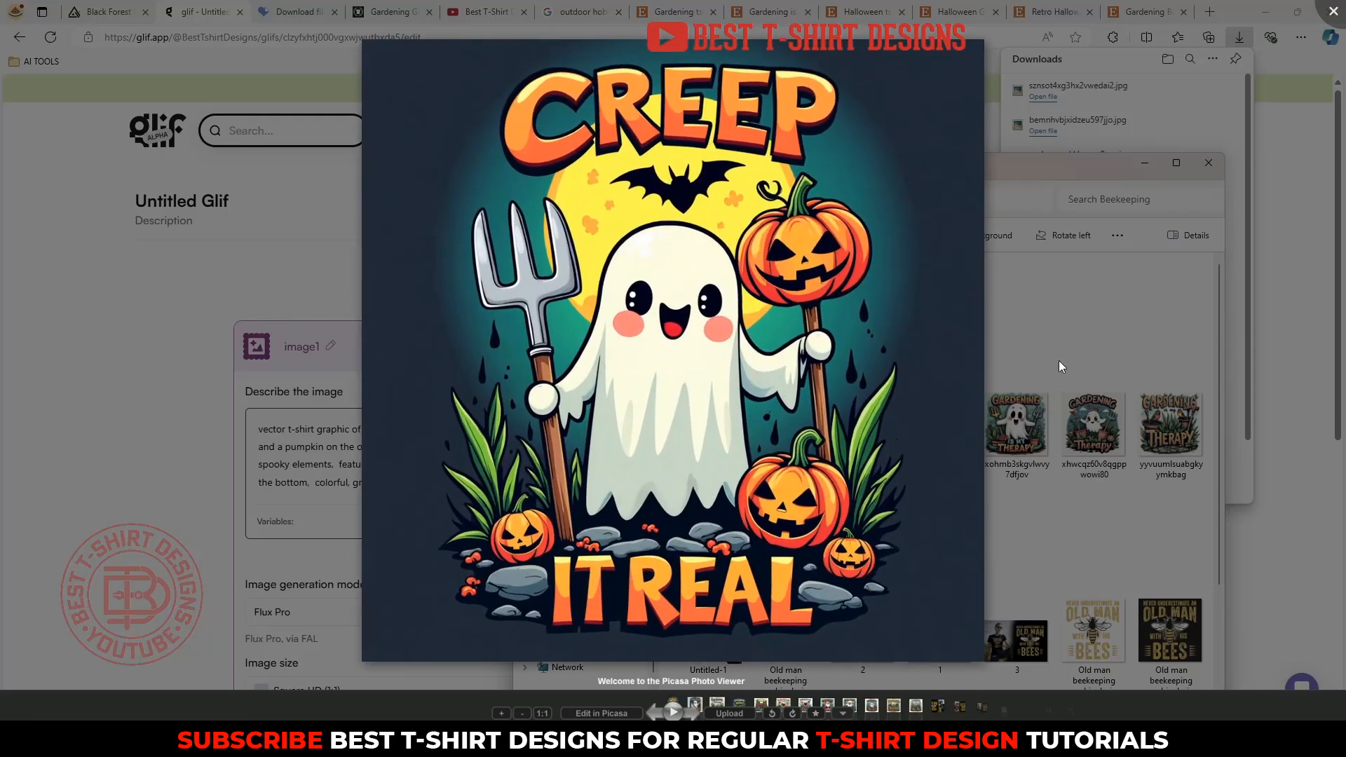
{"action": "left_click", "coordinate": [1335, 11]}
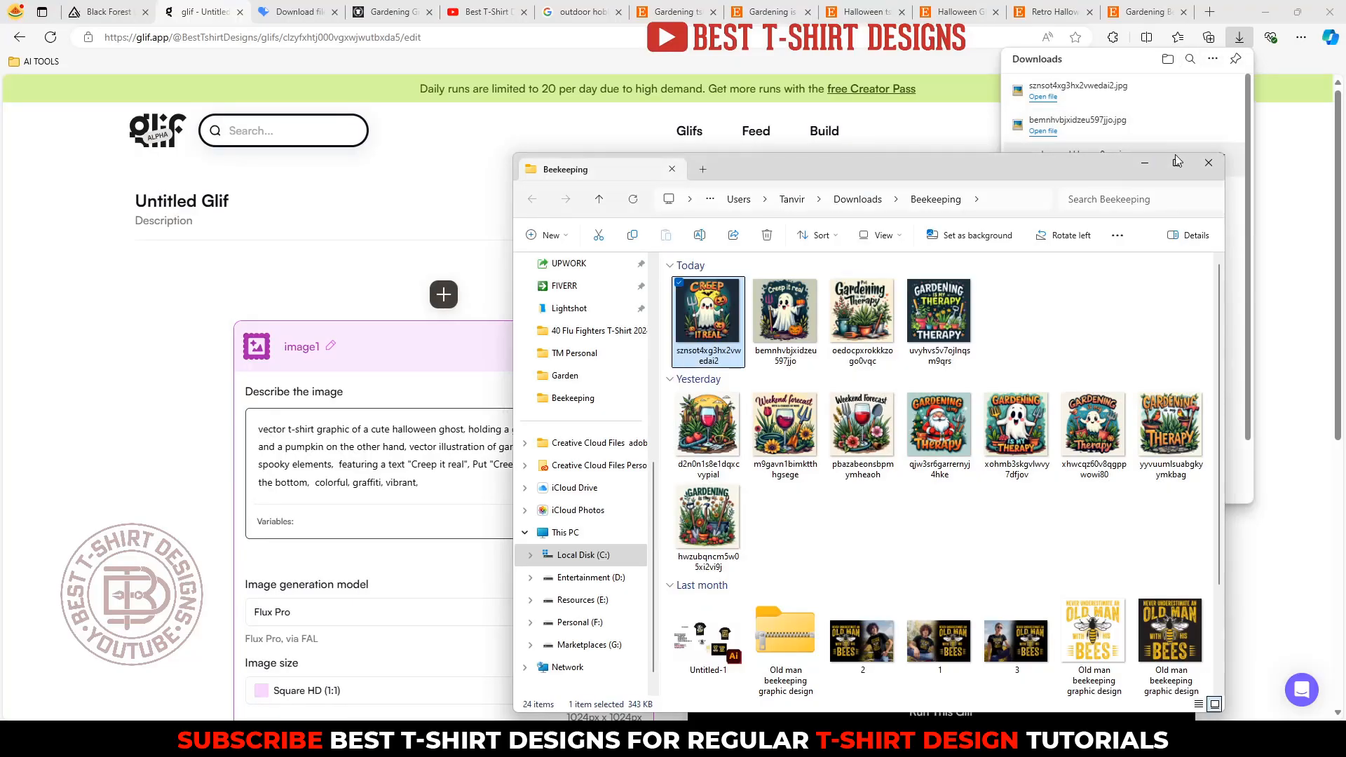
{"action": "left_click", "coordinate": [1208, 163]}
{"action": "left_click", "coordinate": [484, 189]}
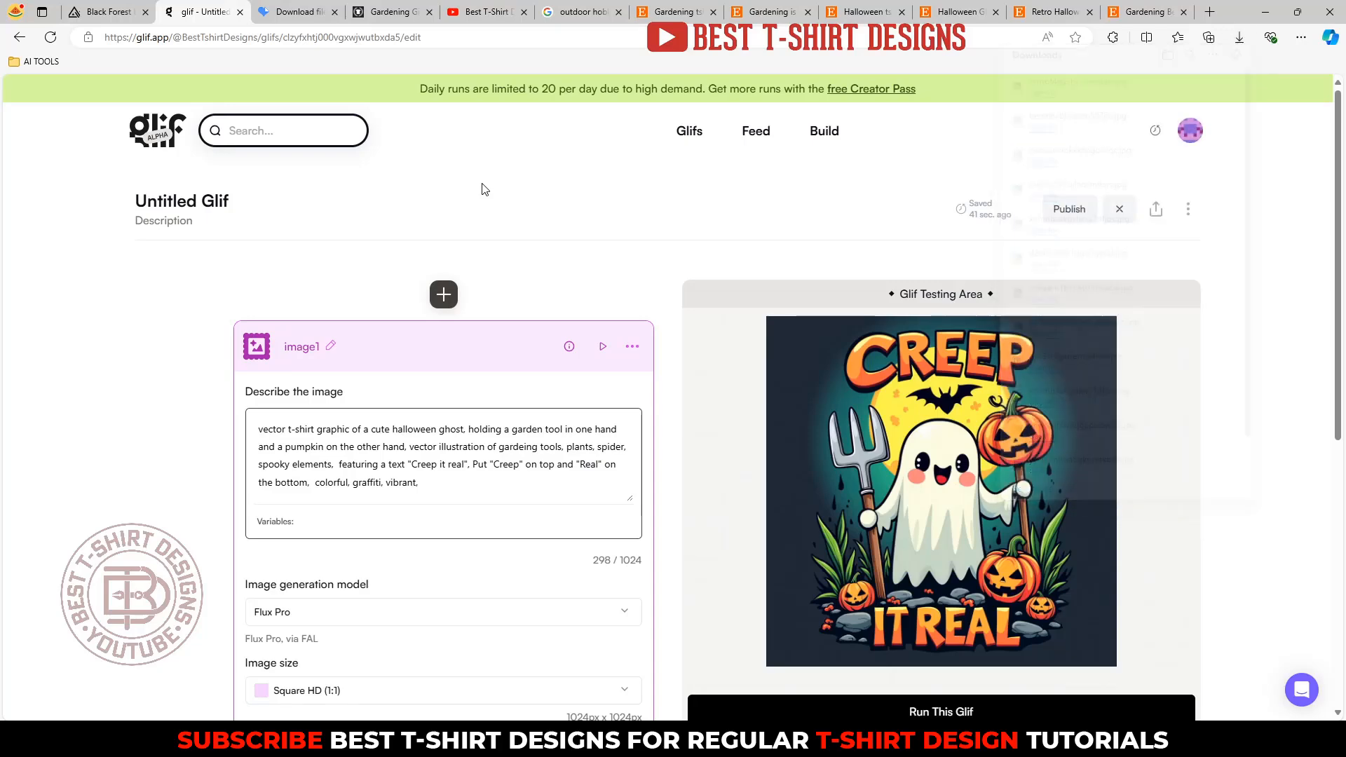
Switch to iLoveIMG, open the Upscale image tool, and load the newest "Creep It Real" ghost image from the Beekeeping folder.
{"action": "left_click", "coordinate": [298, 11]}
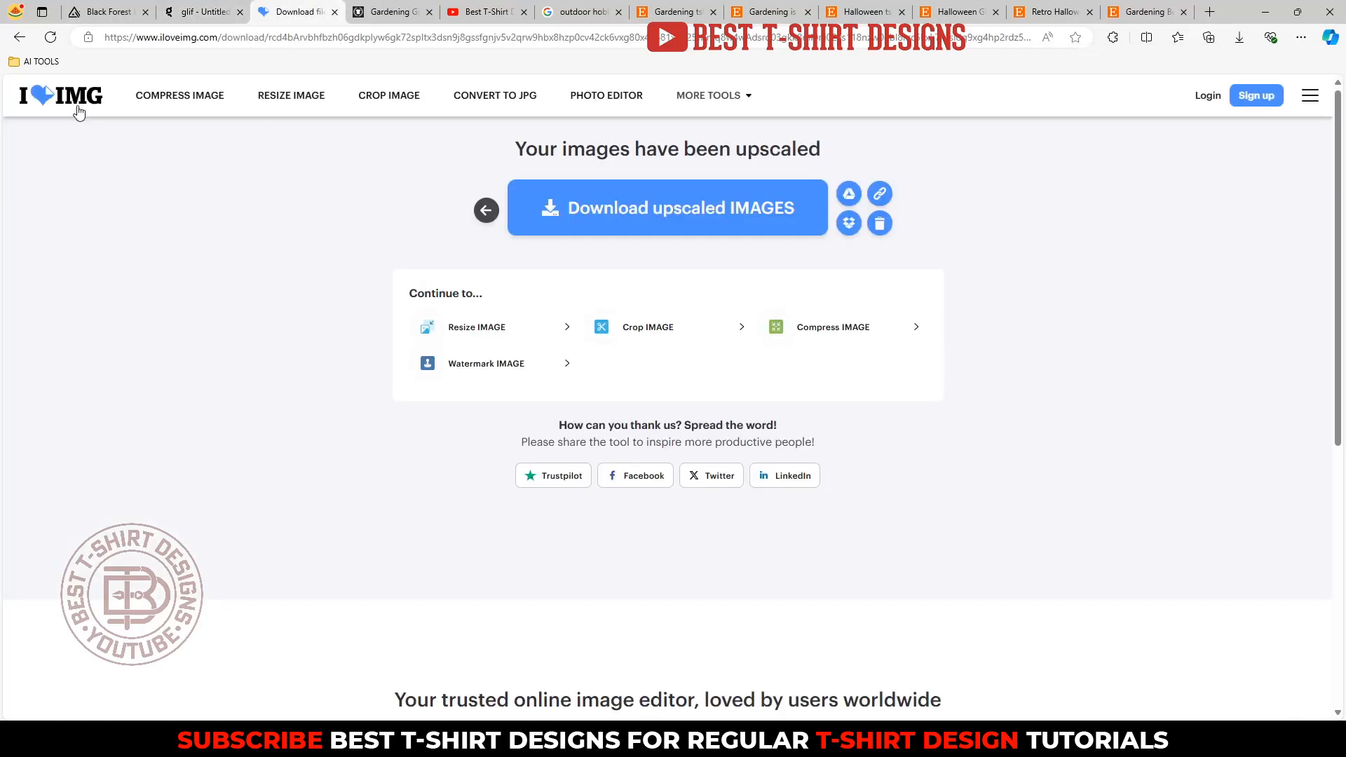
{"action": "mouse_move", "coordinate": [702, 106]}
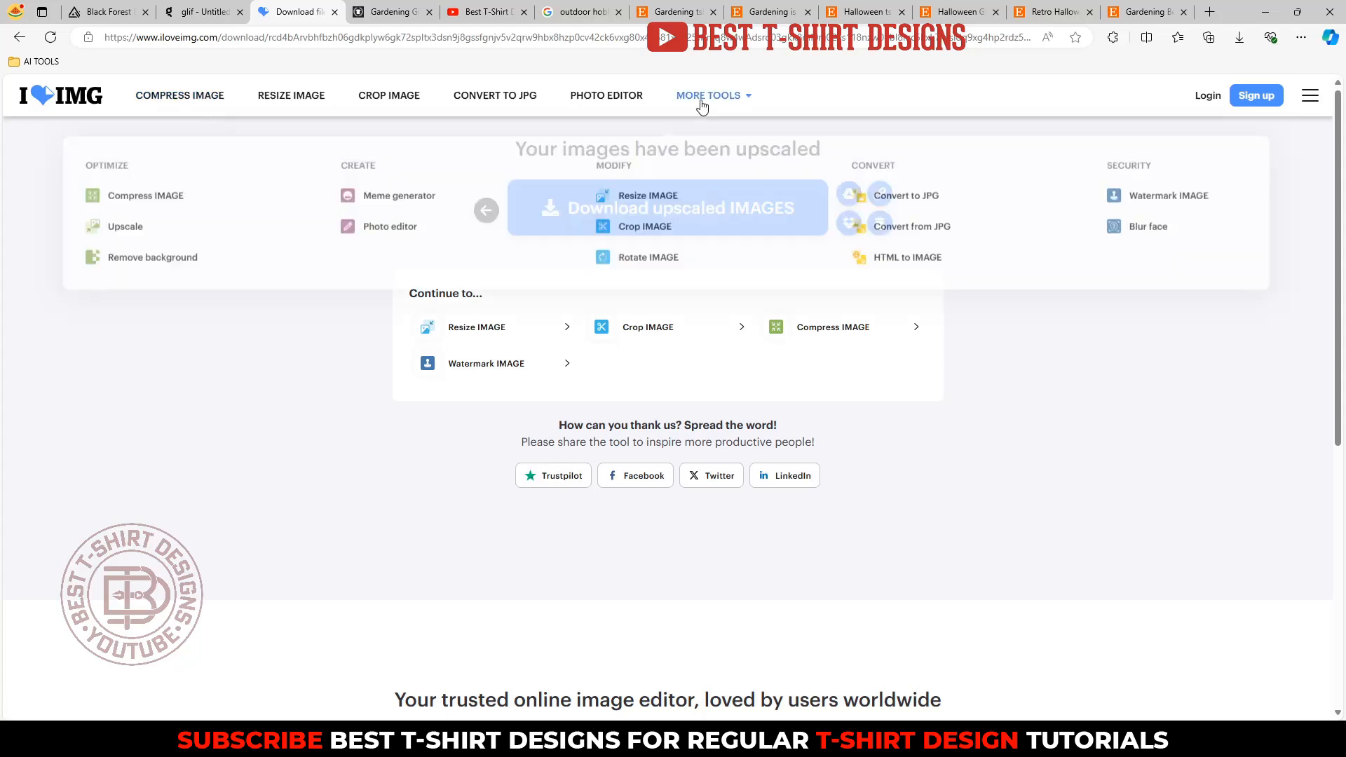
{"action": "left_click", "coordinate": [123, 219]}
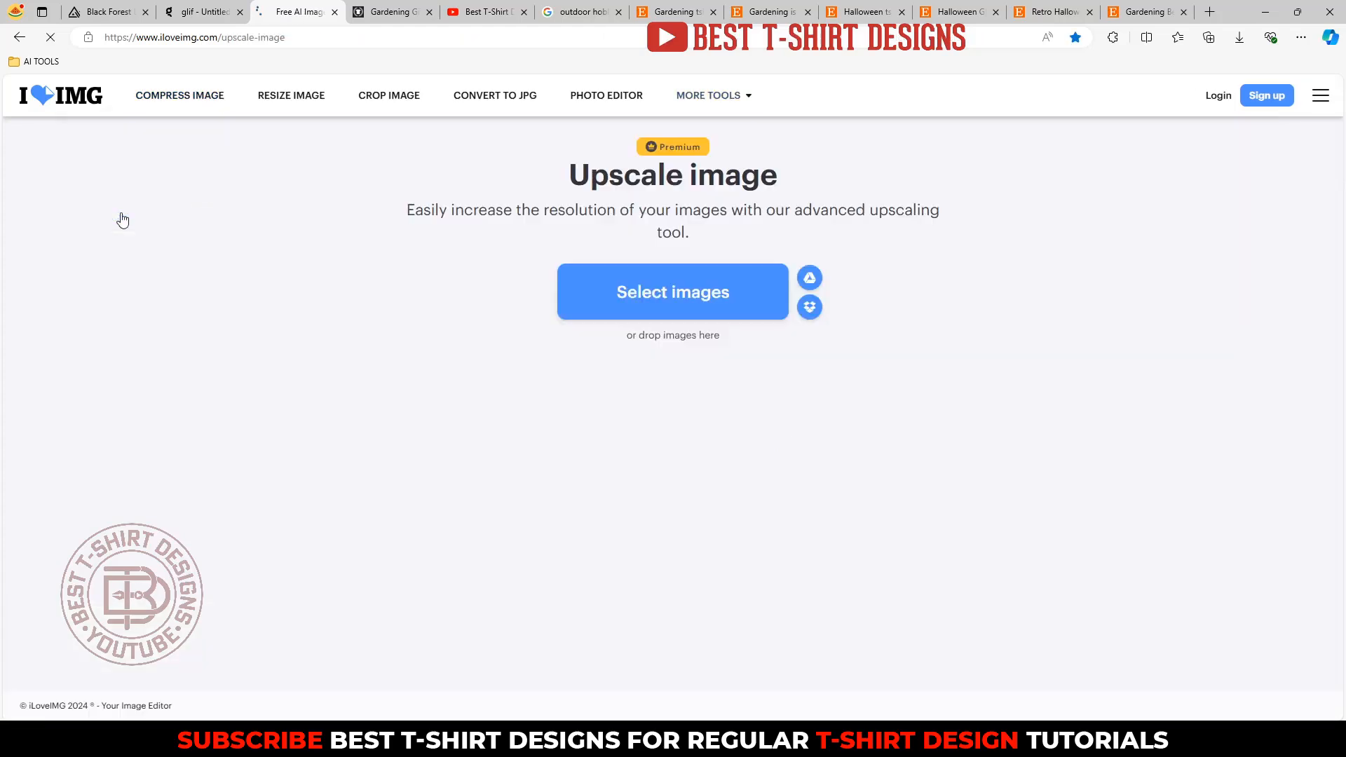
{"action": "left_click", "coordinate": [676, 289]}
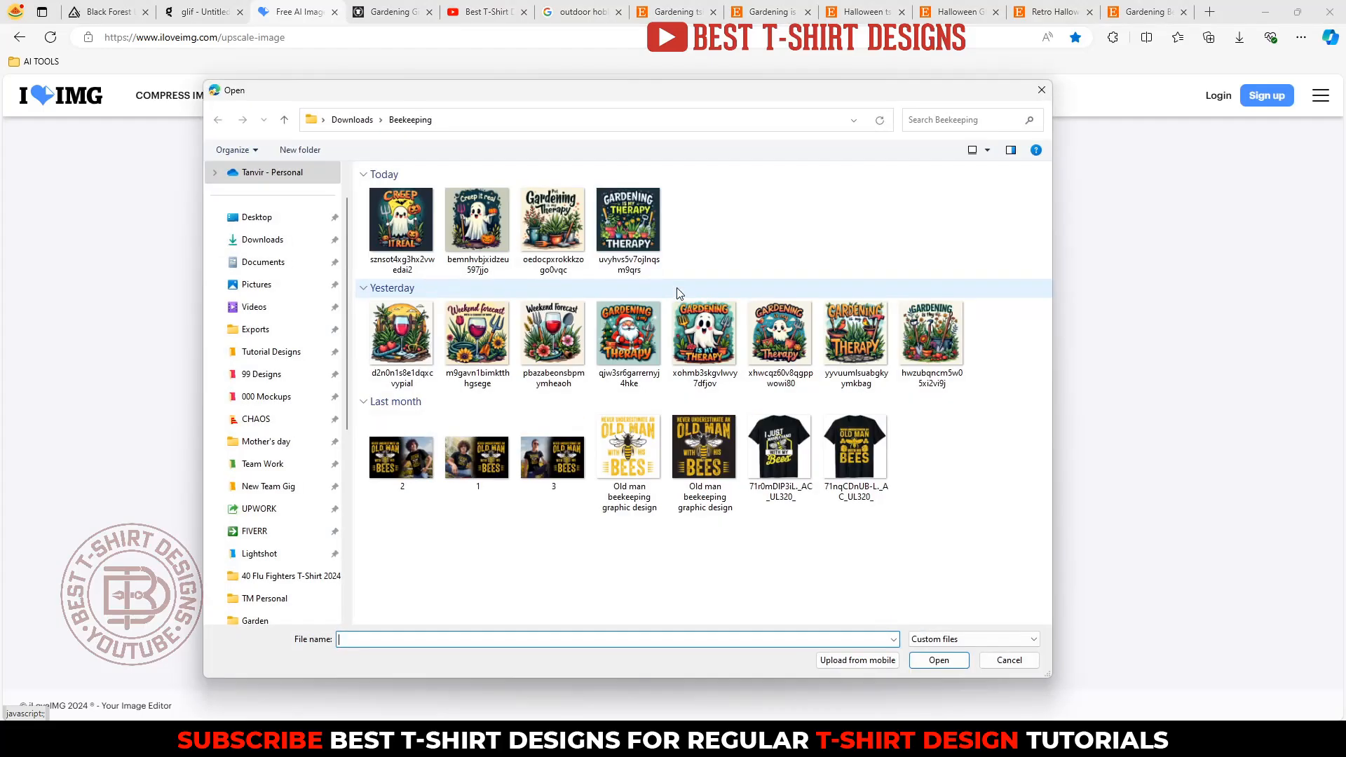
{"action": "double_click", "coordinate": [404, 229]}
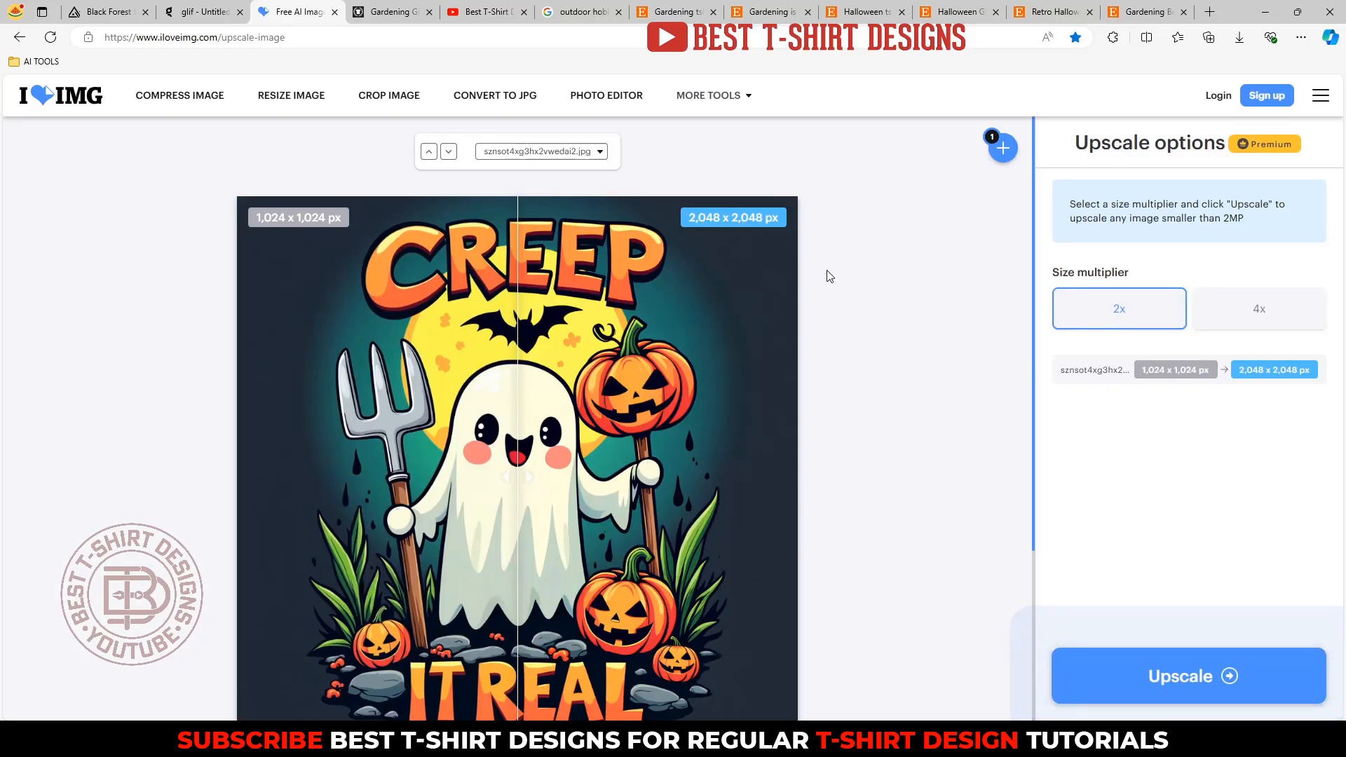
Set the size multiplier to 4x, compare the before and after preview across the ghost, and upscale the image.
{"action": "left_click", "coordinate": [1262, 309]}
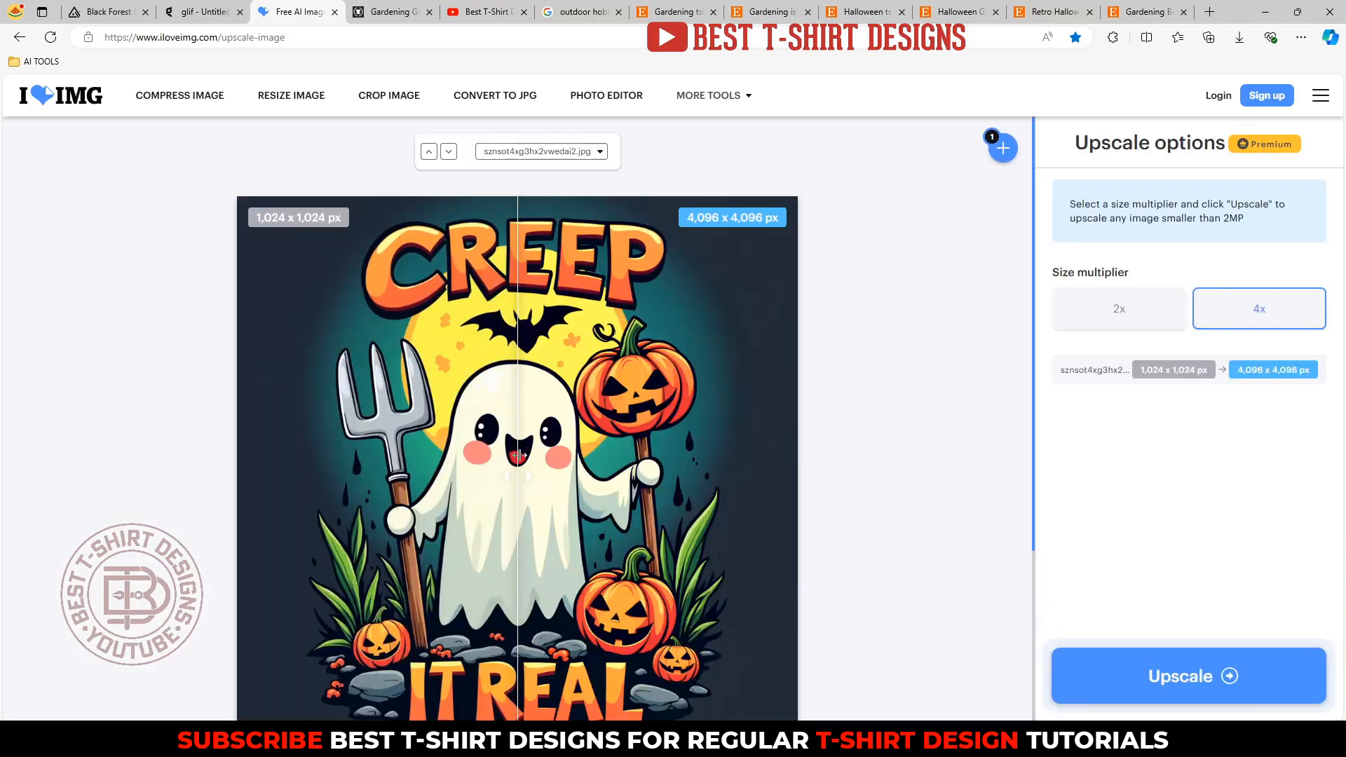
{"action": "mouse_move", "coordinate": [519, 471]}
{"action": "left_mouse_down"}
{"action": "mouse_move", "coordinate": [646, 468]}
{"action": "mouse_move", "coordinate": [363, 491]}
{"action": "mouse_move", "coordinate": [615, 508]}
{"action": "mouse_move", "coordinate": [355, 516]}
{"action": "mouse_move", "coordinate": [665, 526]}
{"action": "mouse_move", "coordinate": [379, 529]}
{"action": "mouse_move", "coordinate": [568, 538]}
{"action": "left_mouse_up"}
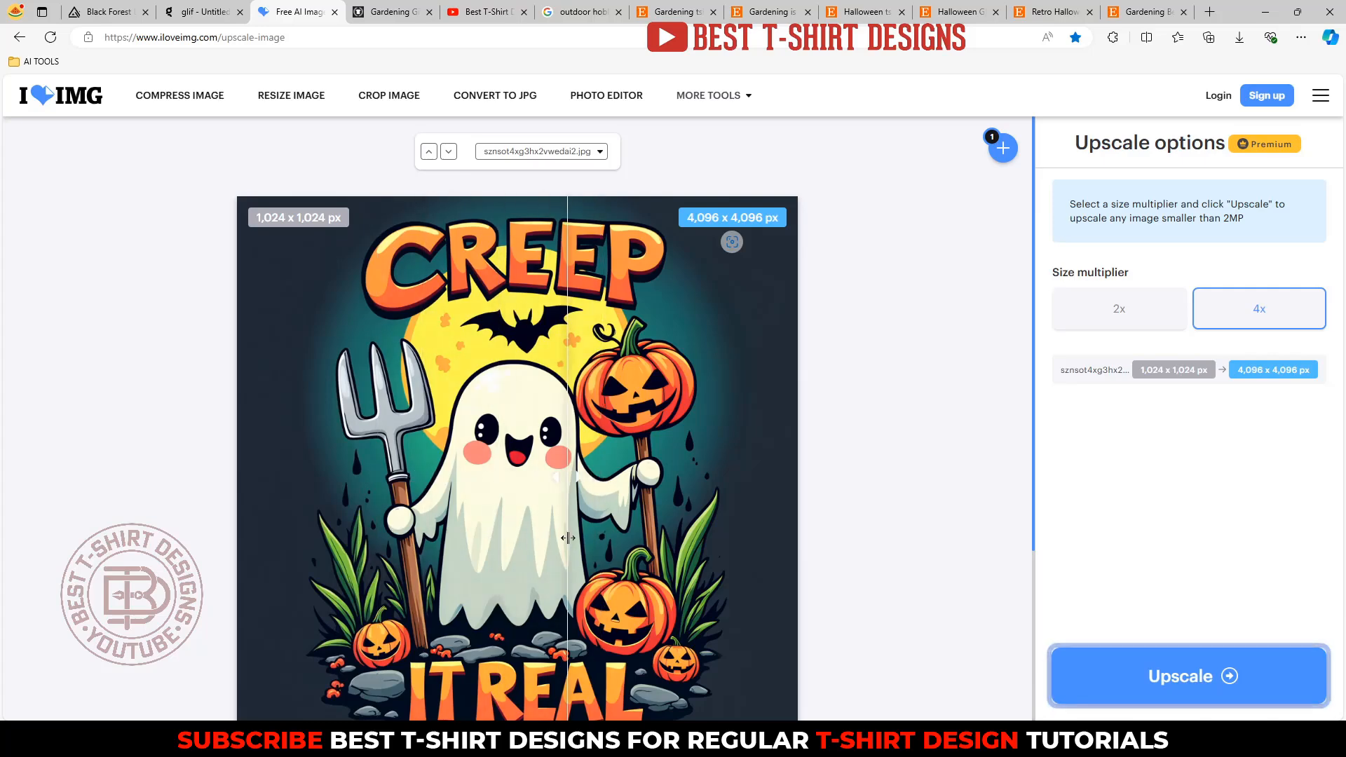
{"action": "left_click", "coordinate": [1129, 678]}
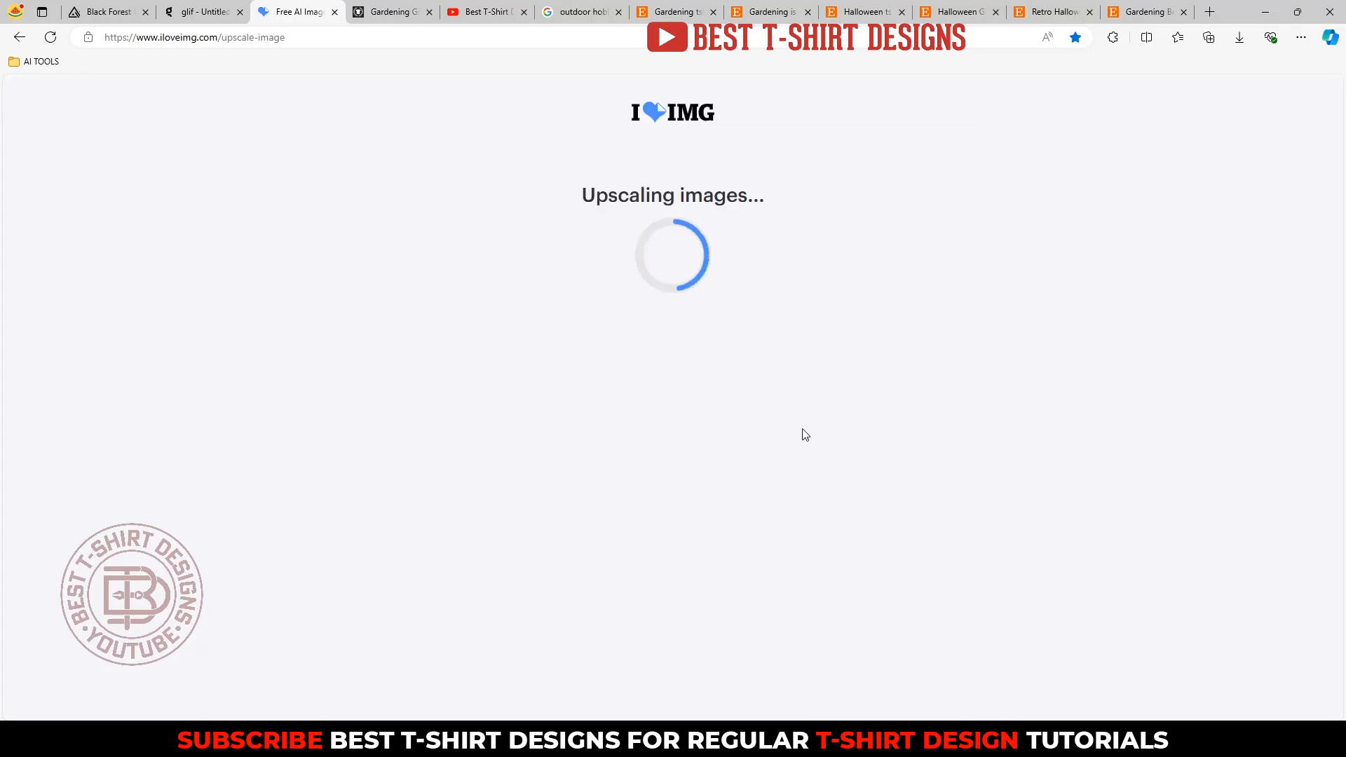
Download the upscaled image and save it as 000 in the Beekeeping folder.
{"action": "left_click", "coordinate": [659, 216]}
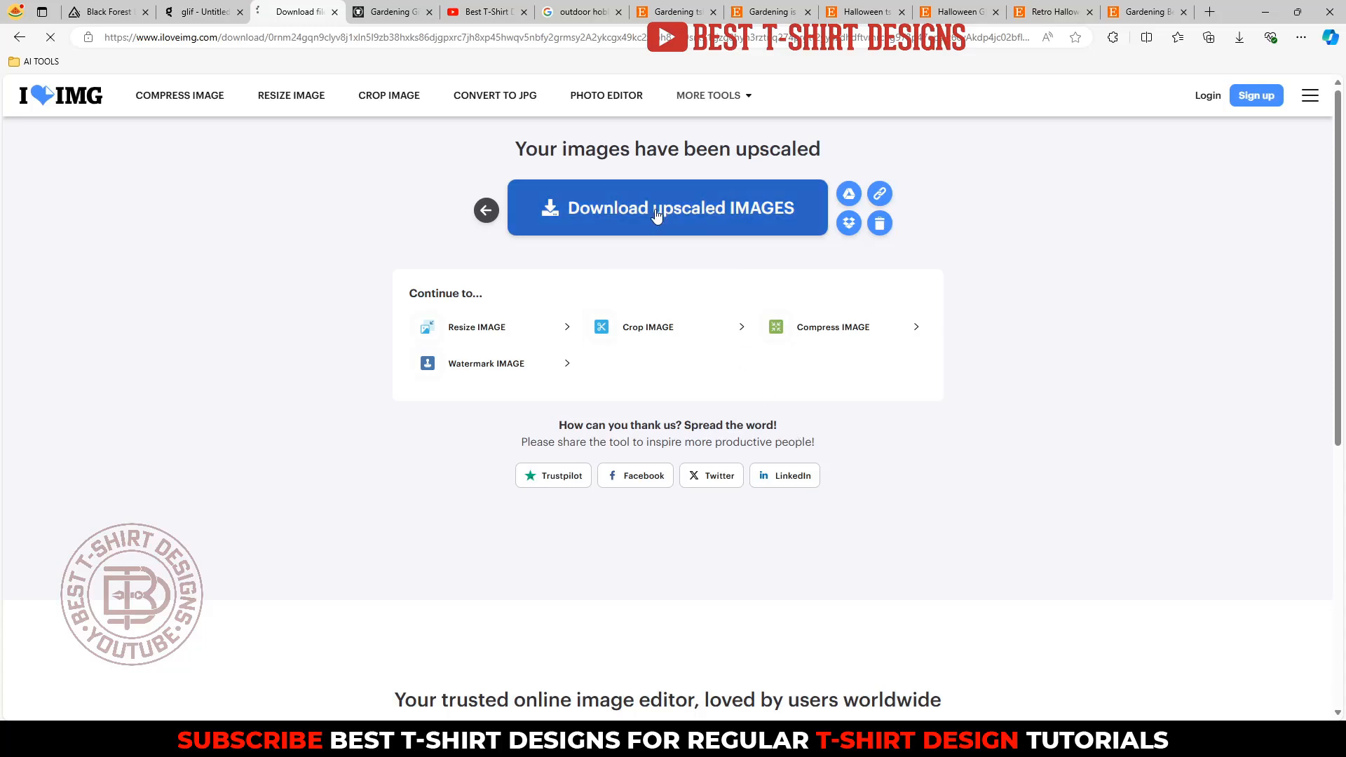
{"action": "left_click", "coordinate": [1151, 111]}
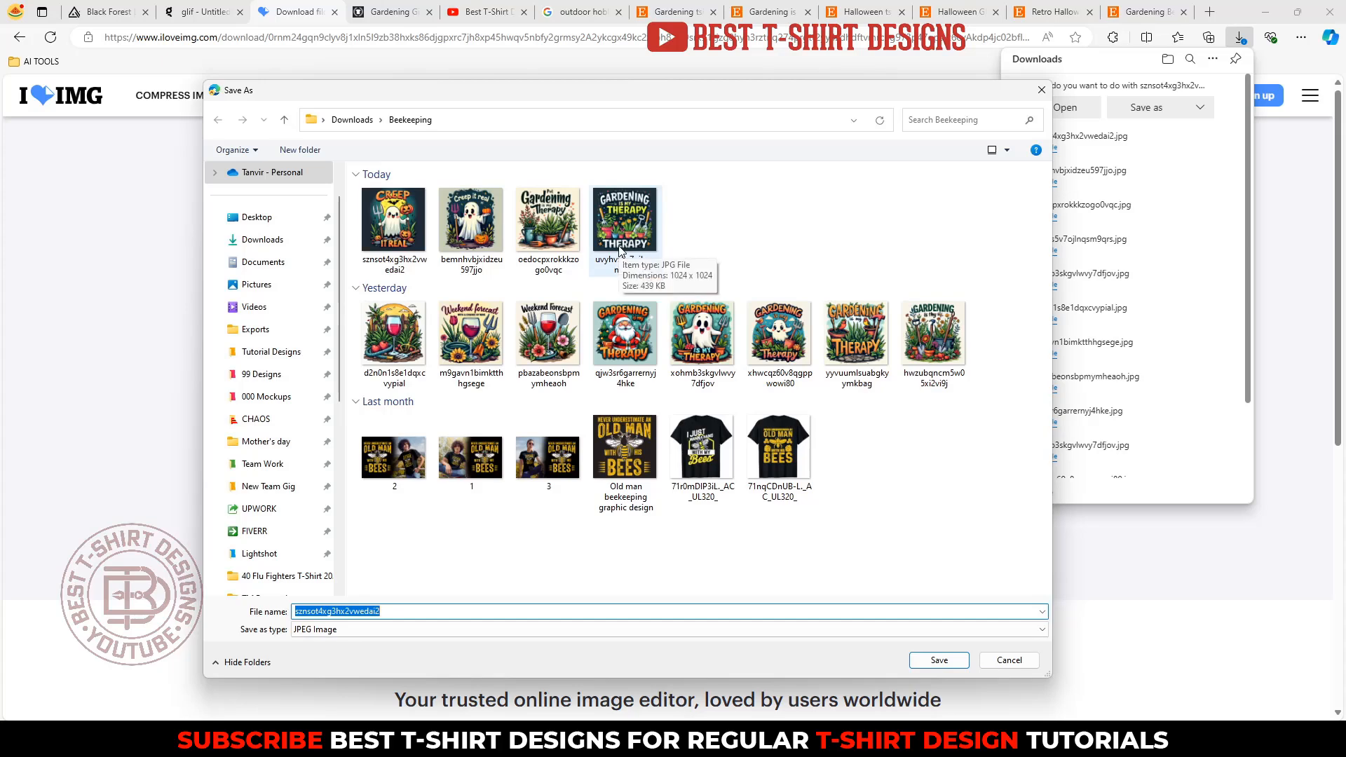
{"action": "type", "text": "000"}
{"action": "key", "text": "Return"}
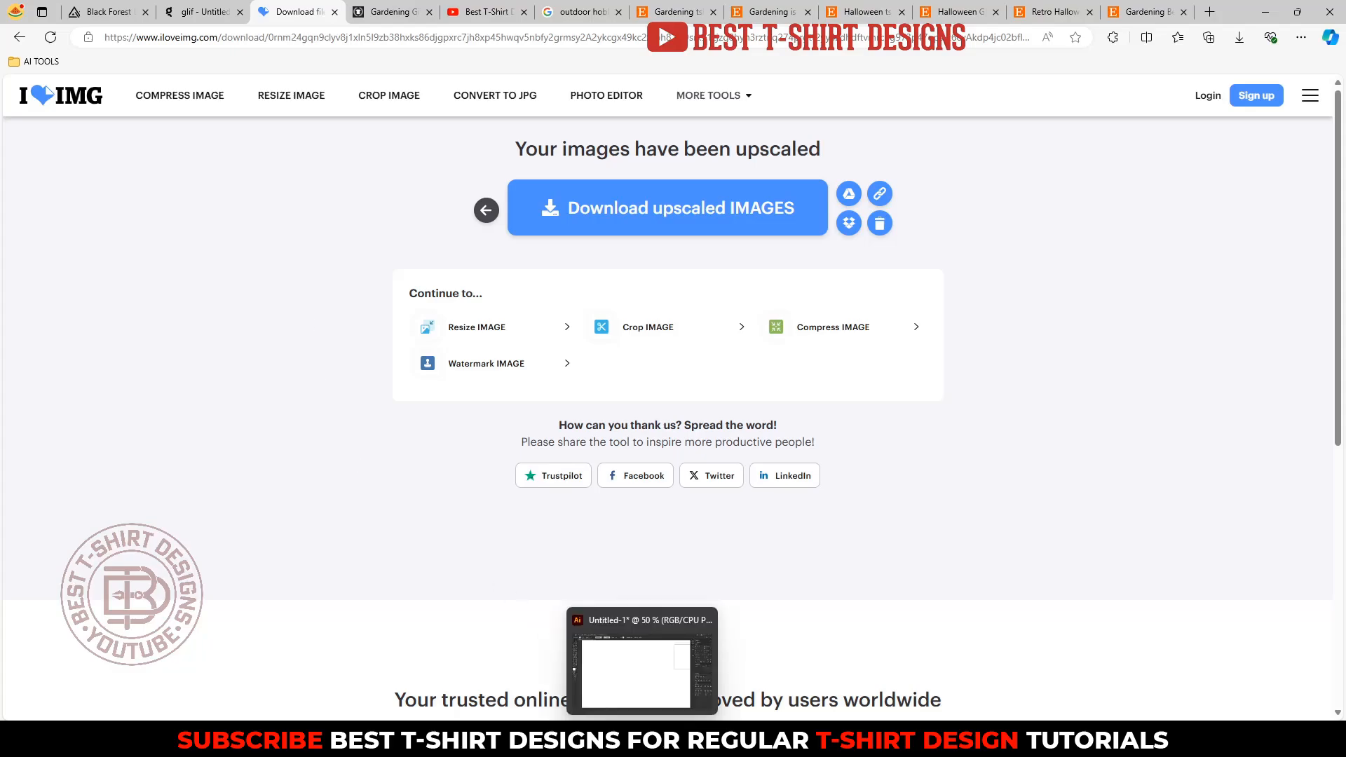
Switch to Photoshop and create a new document from the recent 4500 x 5400 px, 300 ppi preset.
{"action": "left_click", "coordinate": [611, 739]}
{"action": "left_click", "coordinate": [547, 377]}
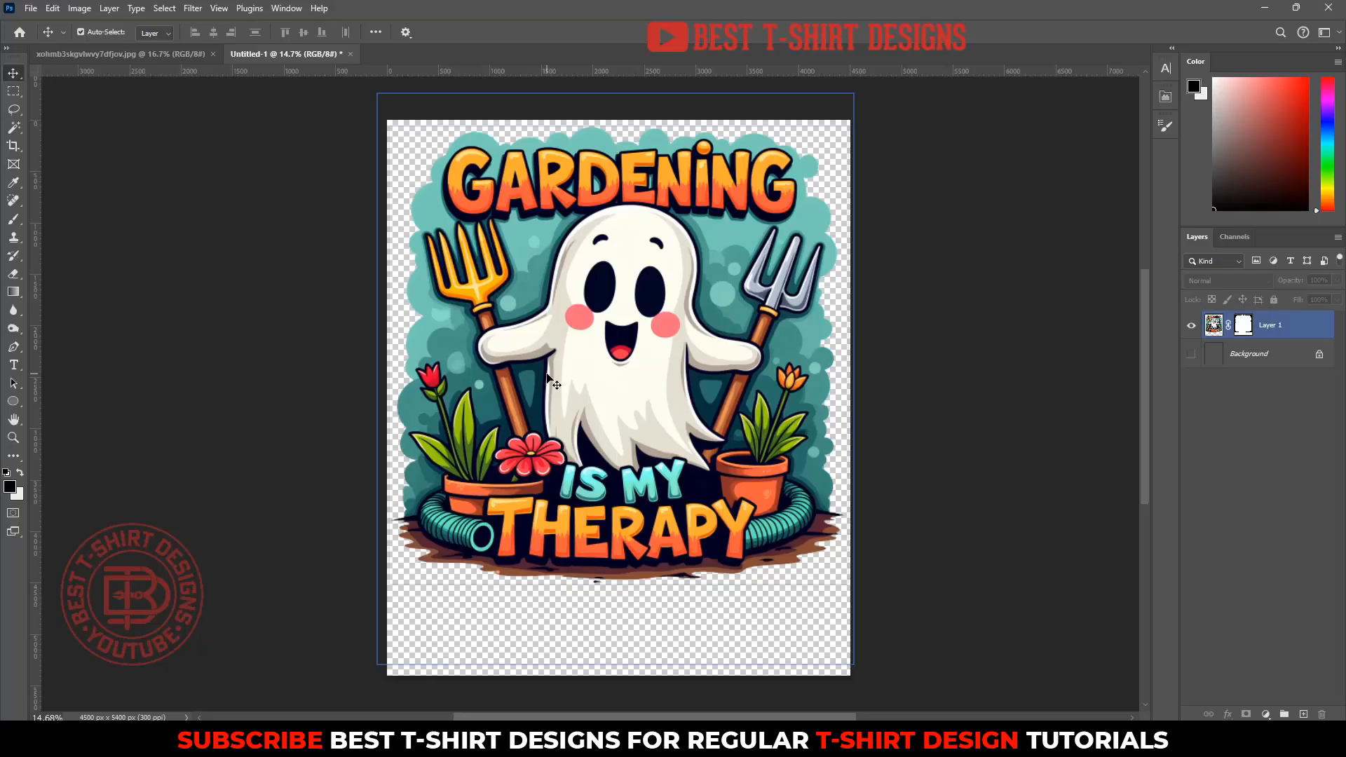
{"action": "left_click", "coordinate": [277, 337]}
{"action": "left_click", "coordinate": [634, 371]}
{"action": "left_click", "coordinate": [189, 242]}
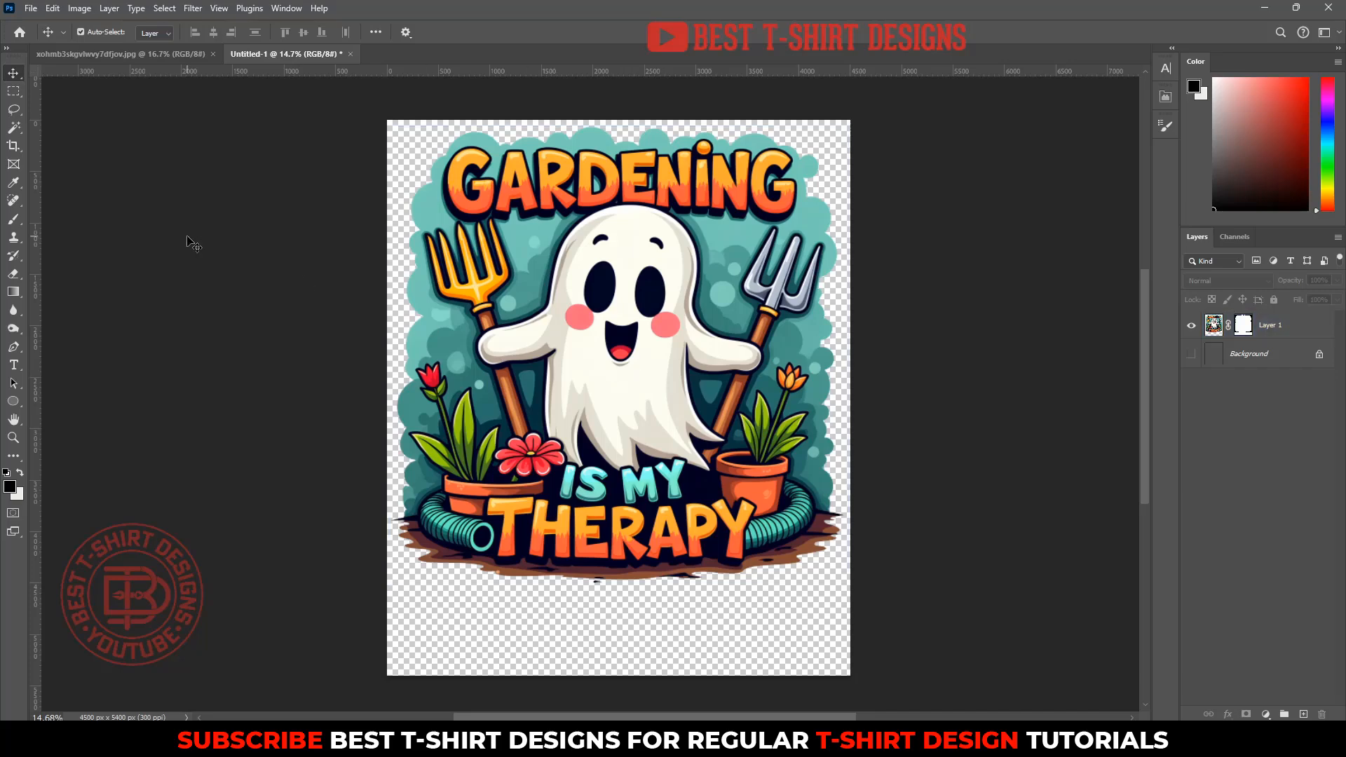
{"action": "left_click", "coordinate": [31, 8]}
{"action": "left_click", "coordinate": [35, 21]}
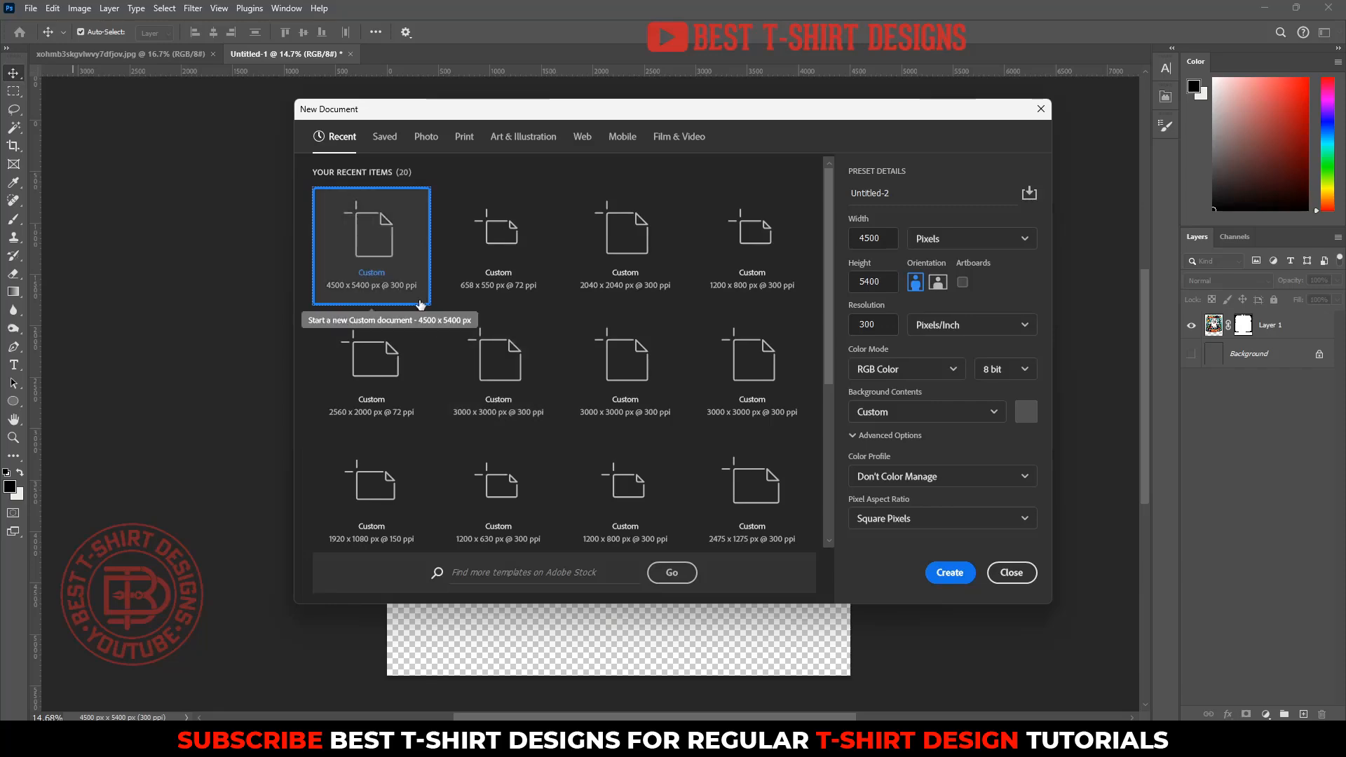
{"action": "double_click", "coordinate": [372, 271]}
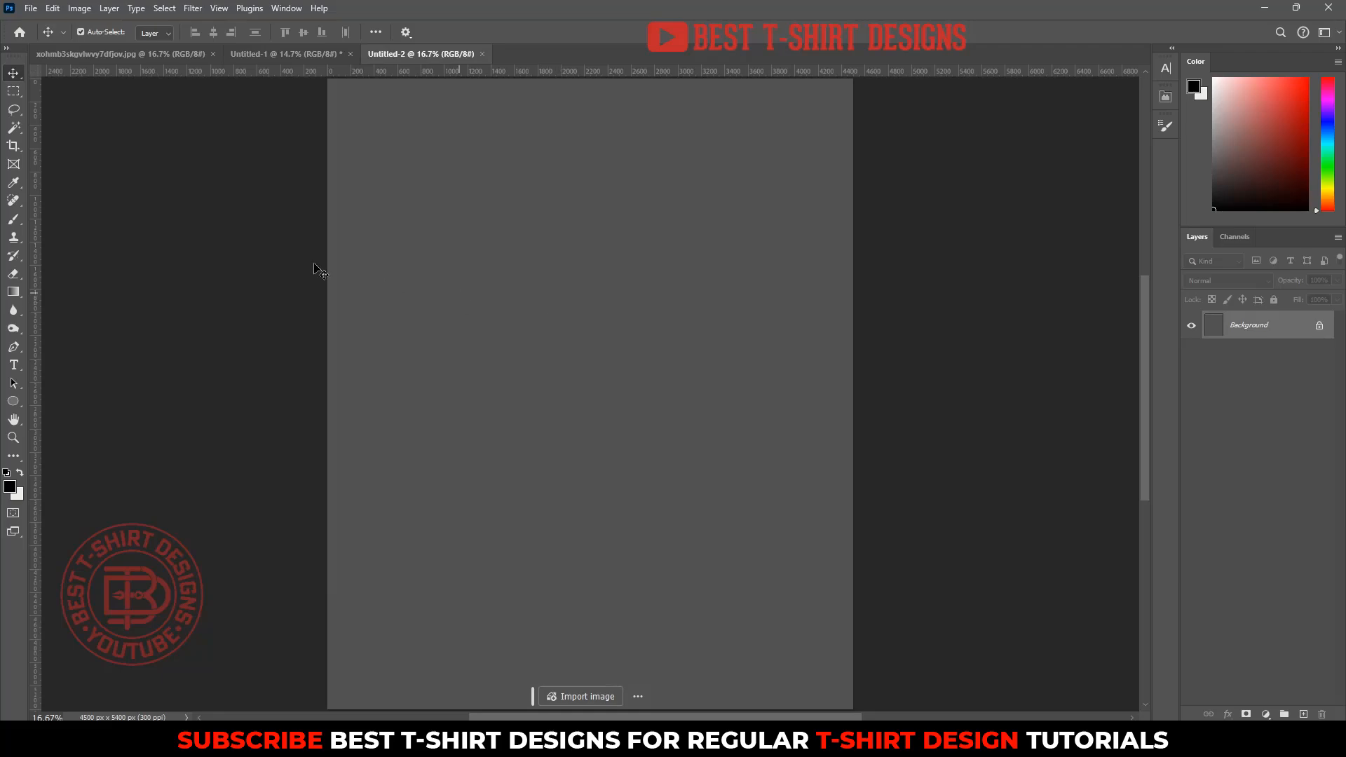
Place the 000 image from the Beekeeping folder as a linked file in the new document.
{"action": "left_click", "coordinate": [30, 8]}
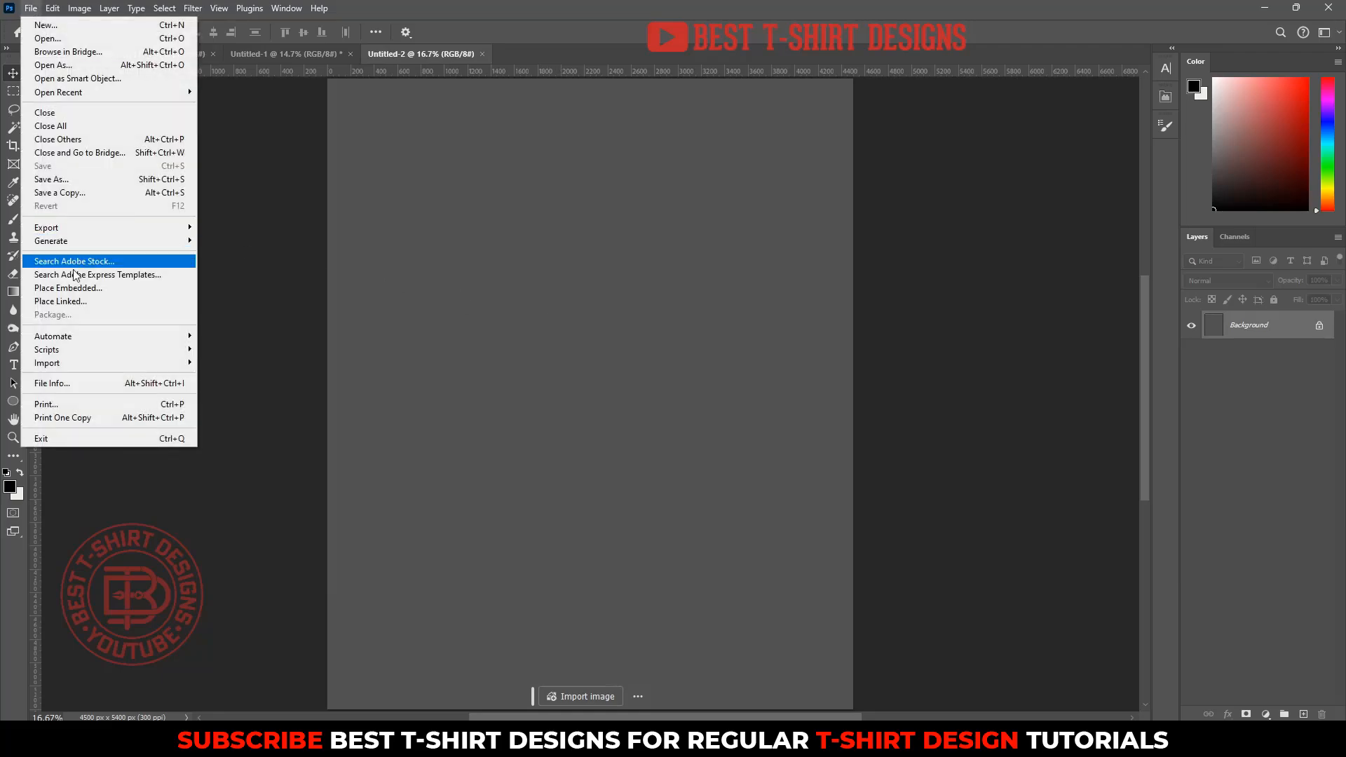
{"action": "left_click", "coordinate": [77, 302]}
{"action": "double_click", "coordinate": [249, 209]}
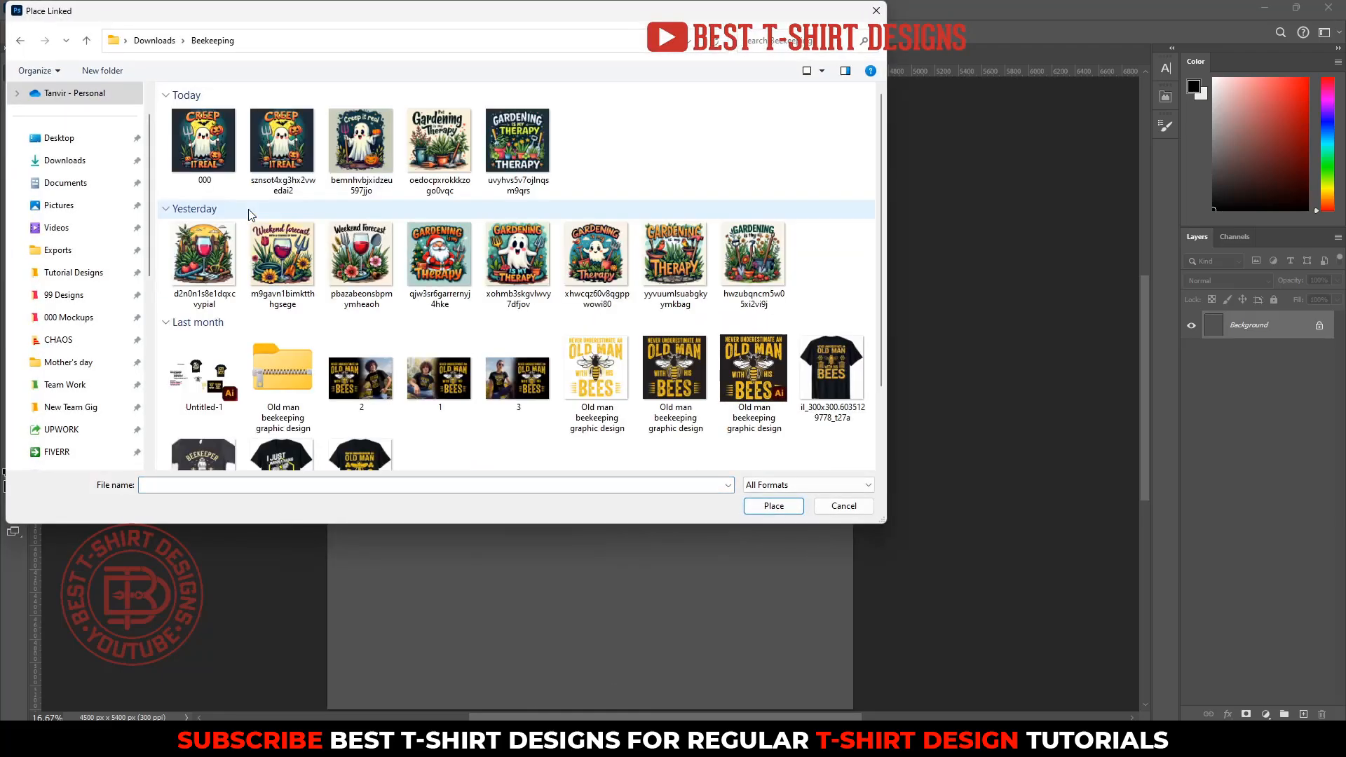
{"action": "double_click", "coordinate": [209, 149]}
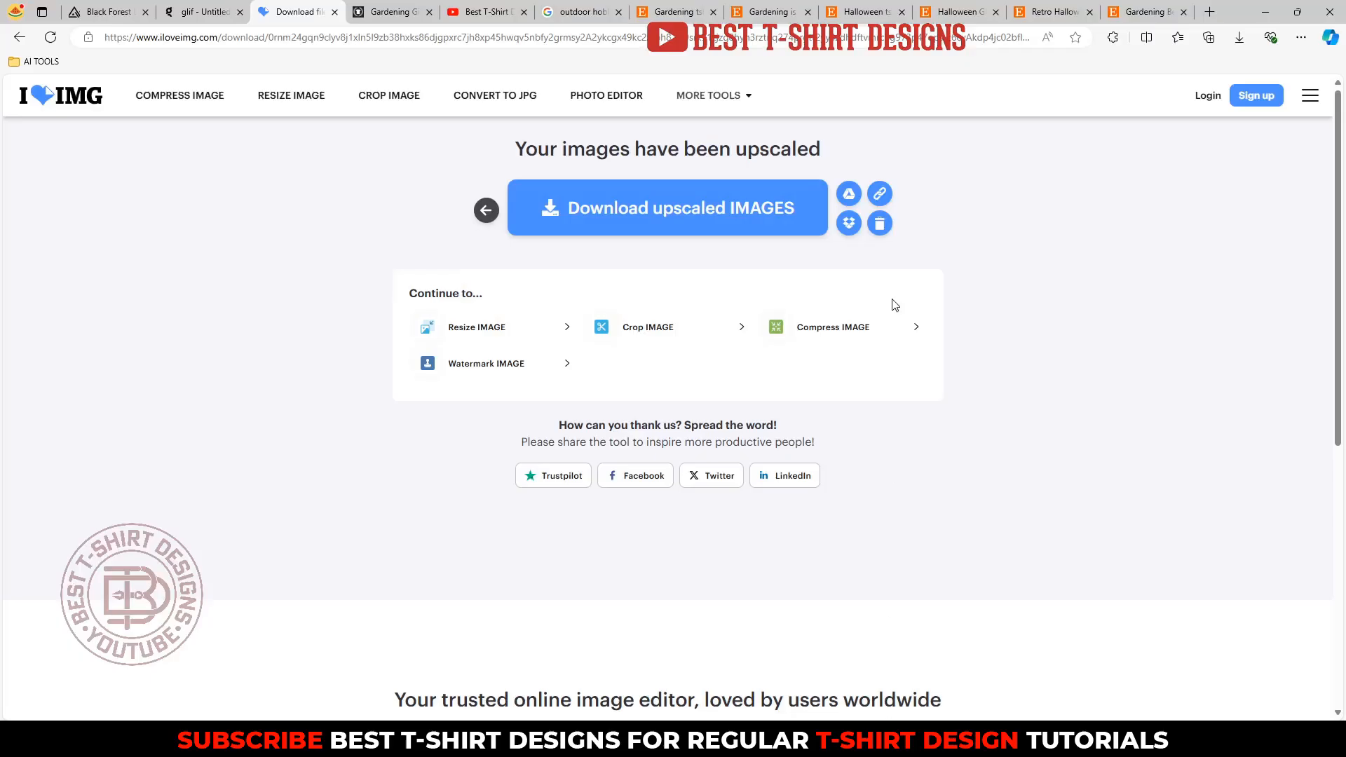
Switch to the browser, search for "photopea" in place of the Etsy ghost shirt listing, open the Photopea editor, and dismiss its introduction.
{"action": "left_click", "coordinate": [950, 10]}
{"action": "left_click", "coordinate": [933, 43]}
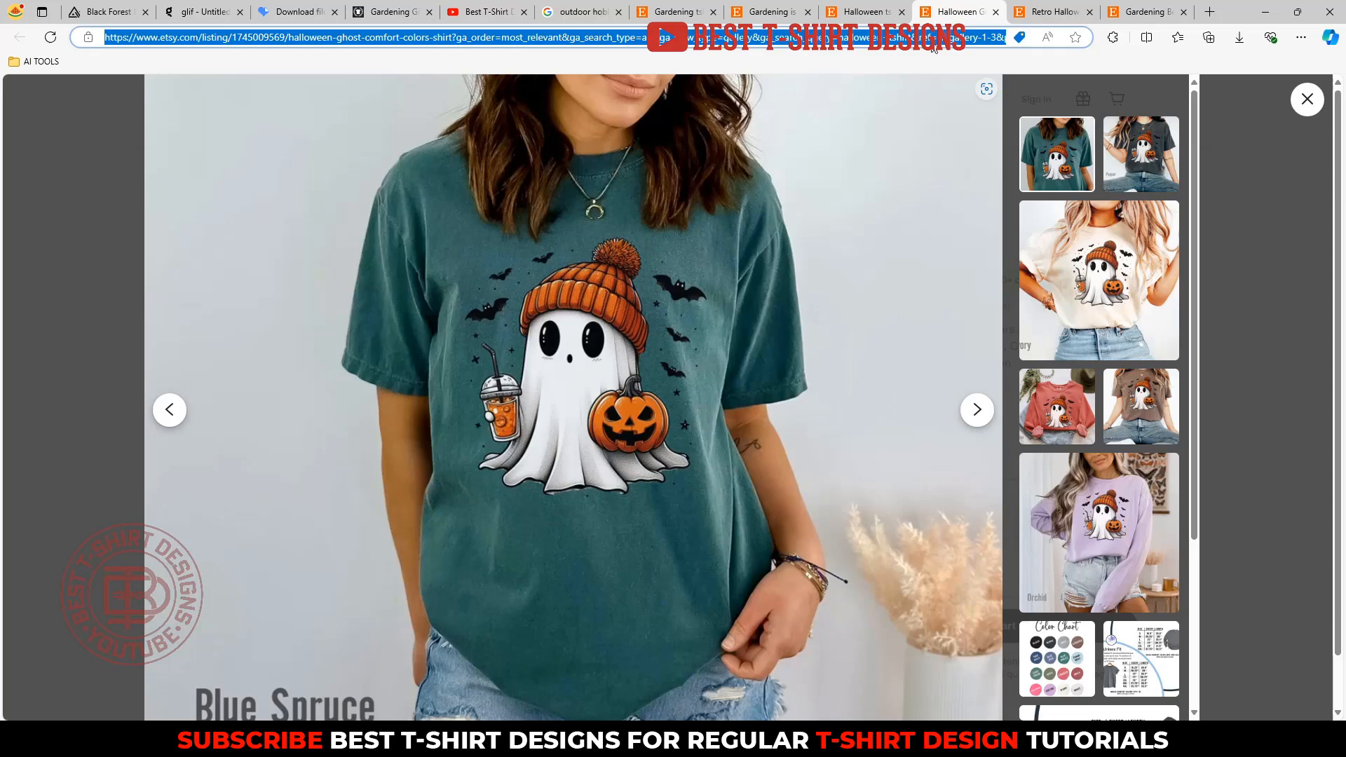
{"action": "type", "text": "photopea"}
{"action": "key", "text": "Return"}
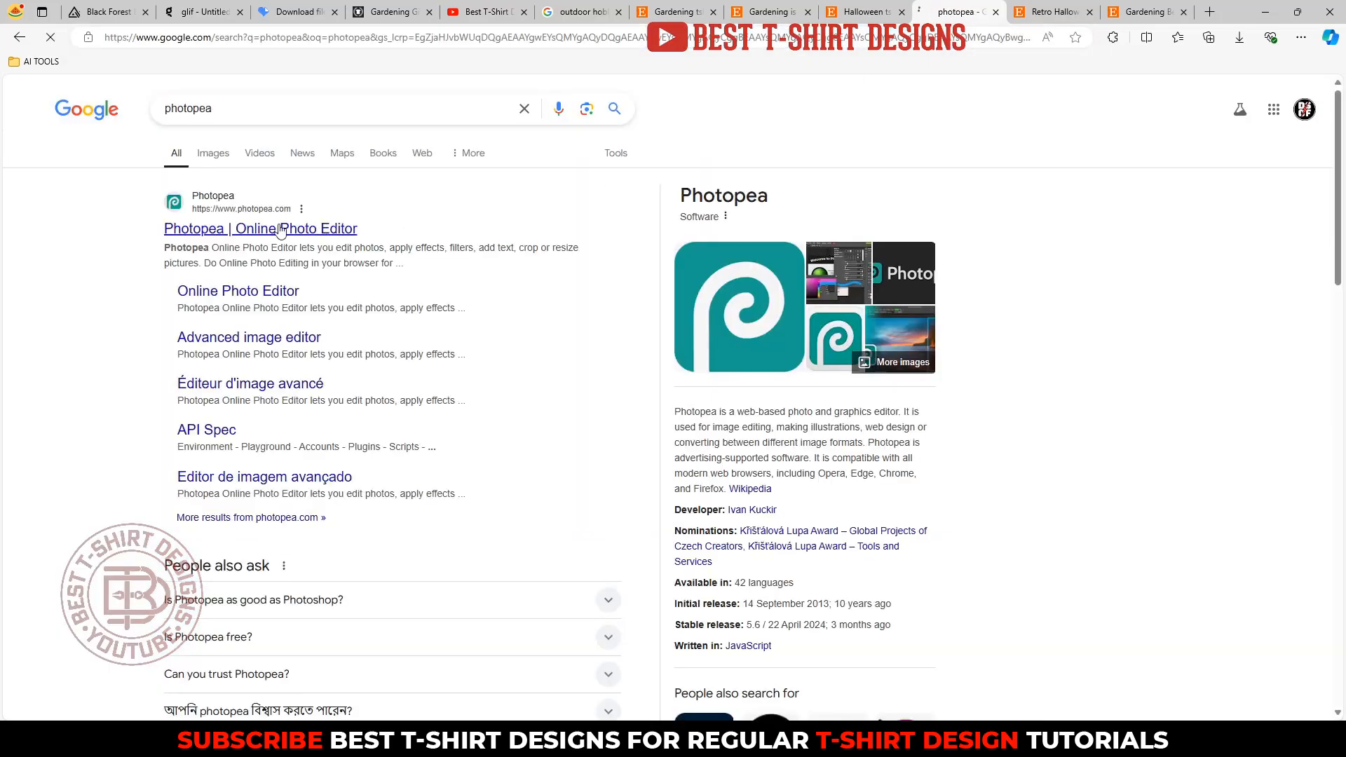
{"action": "left_click", "coordinate": [280, 230]}
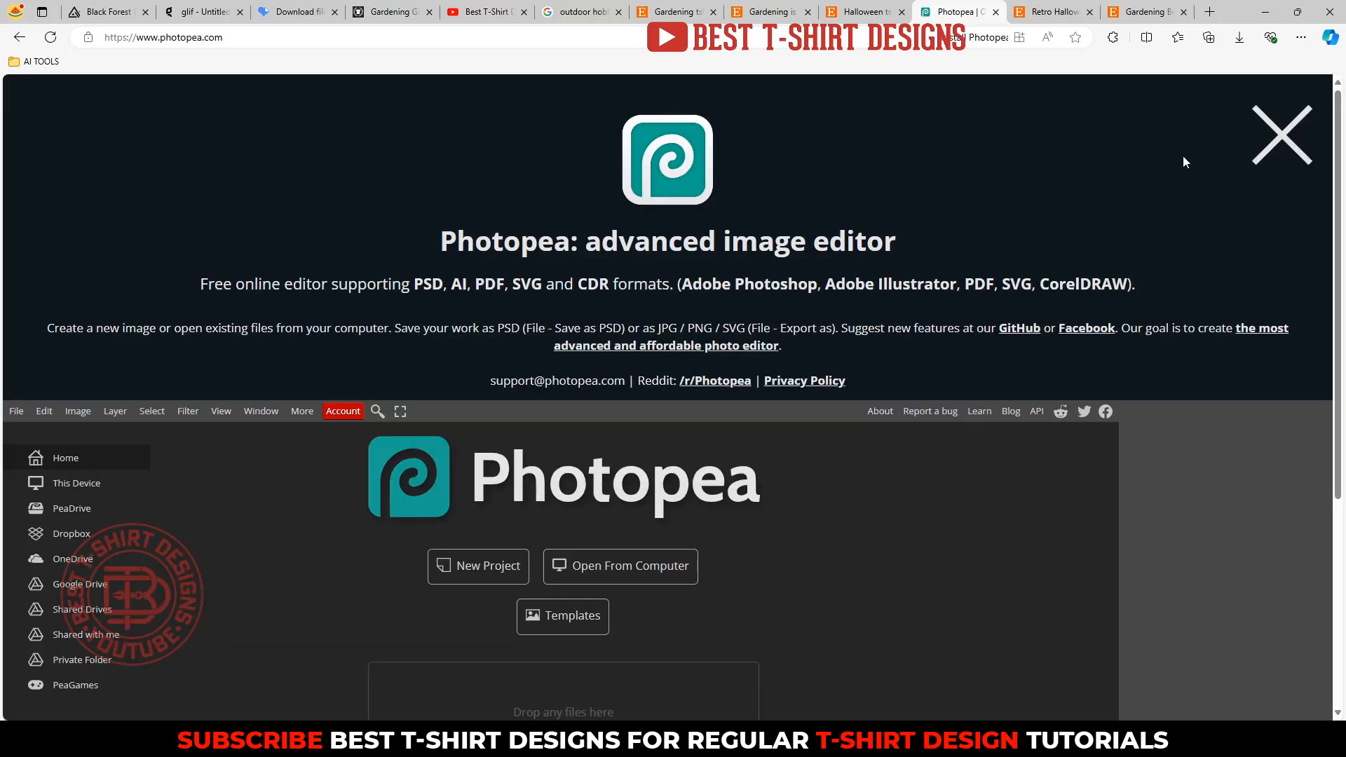
{"action": "left_click", "coordinate": [1281, 143]}
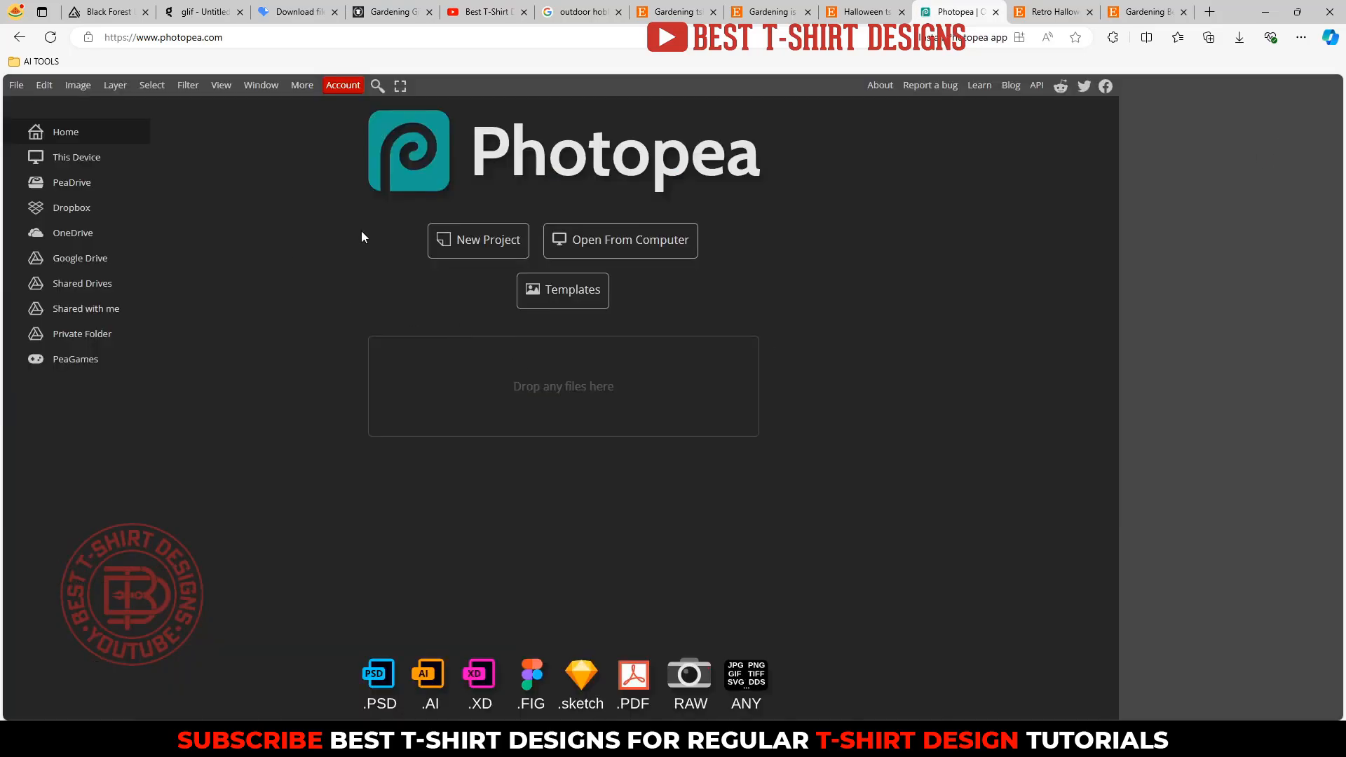
Create a white Photopea project 4500 pixels wide and 5400 pixels high at 300 DPI, and show the commands for opening files.
{"action": "left_click", "coordinate": [464, 238]}
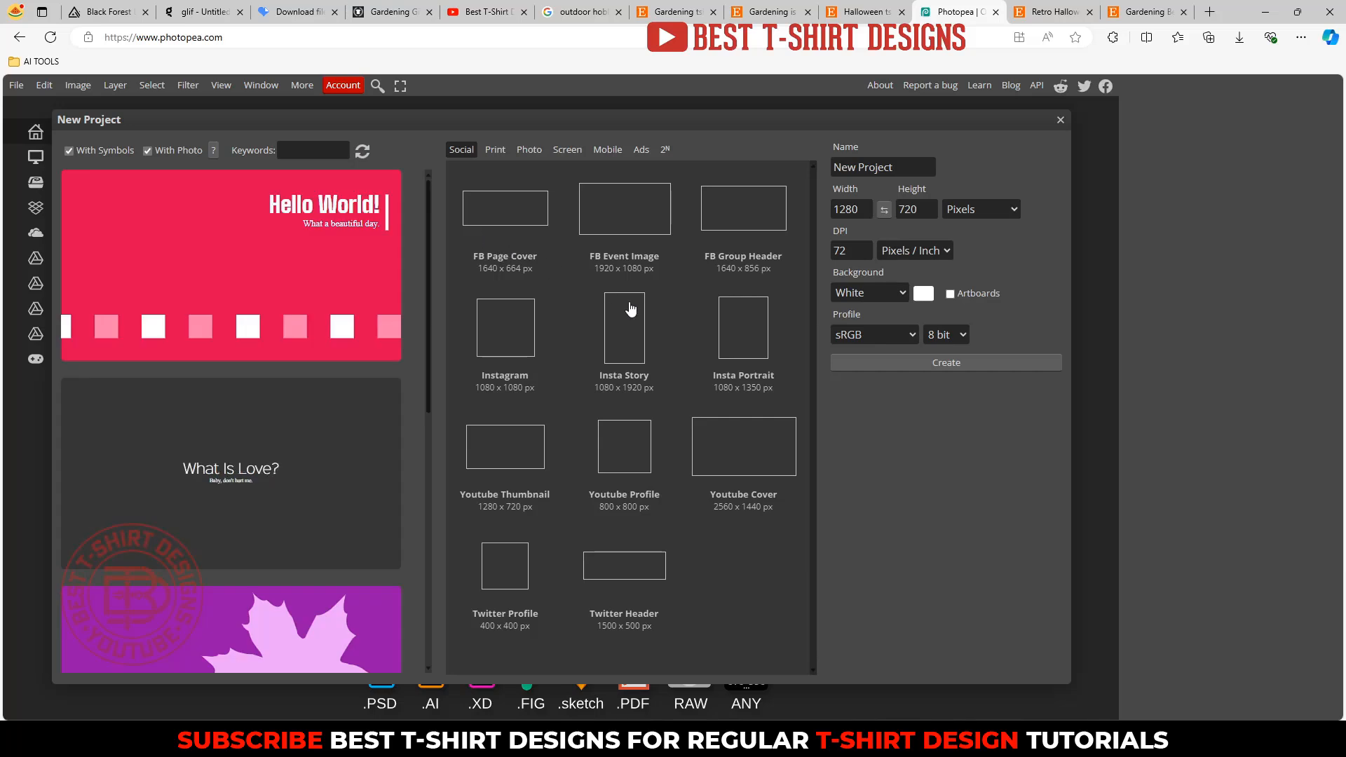
{"action": "double_click", "coordinate": [837, 211]}
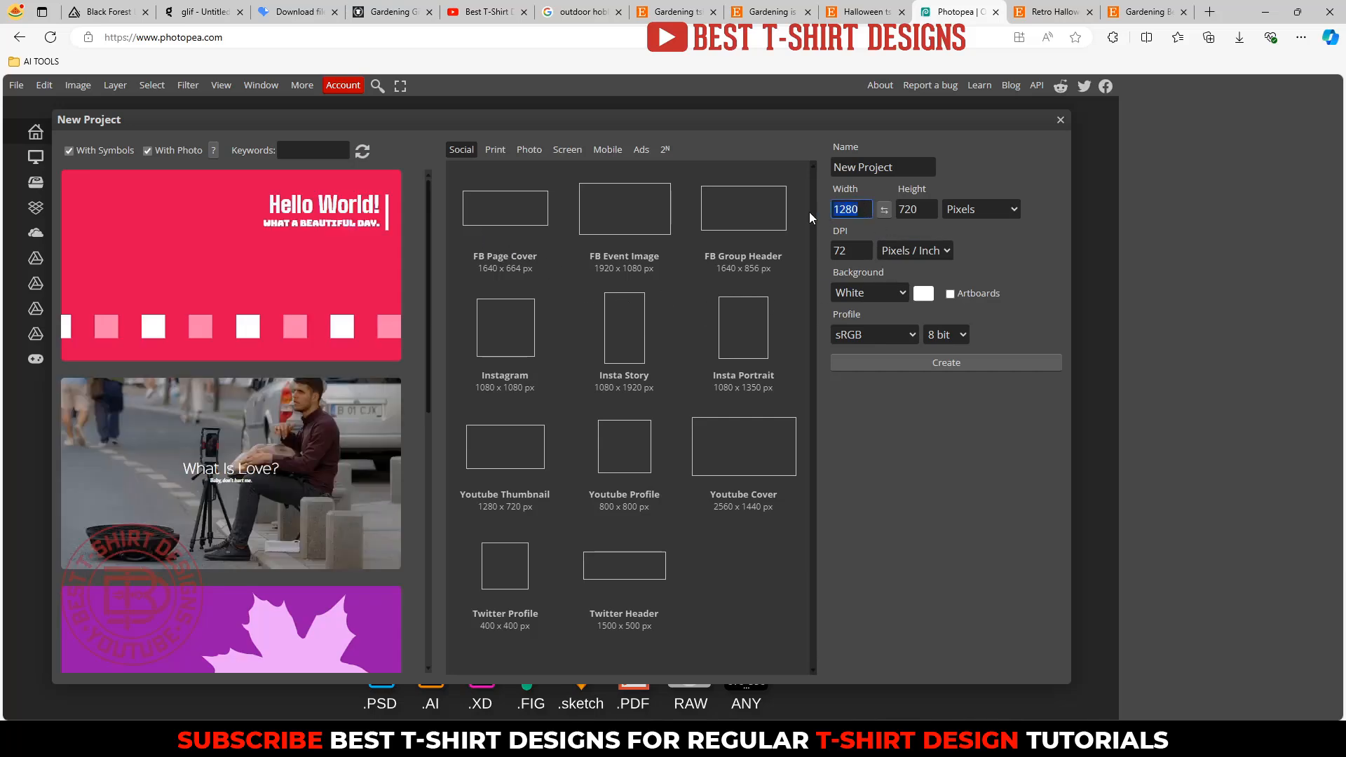
{"action": "type", "text": "4500"}
{"action": "key", "text": "Tab"}
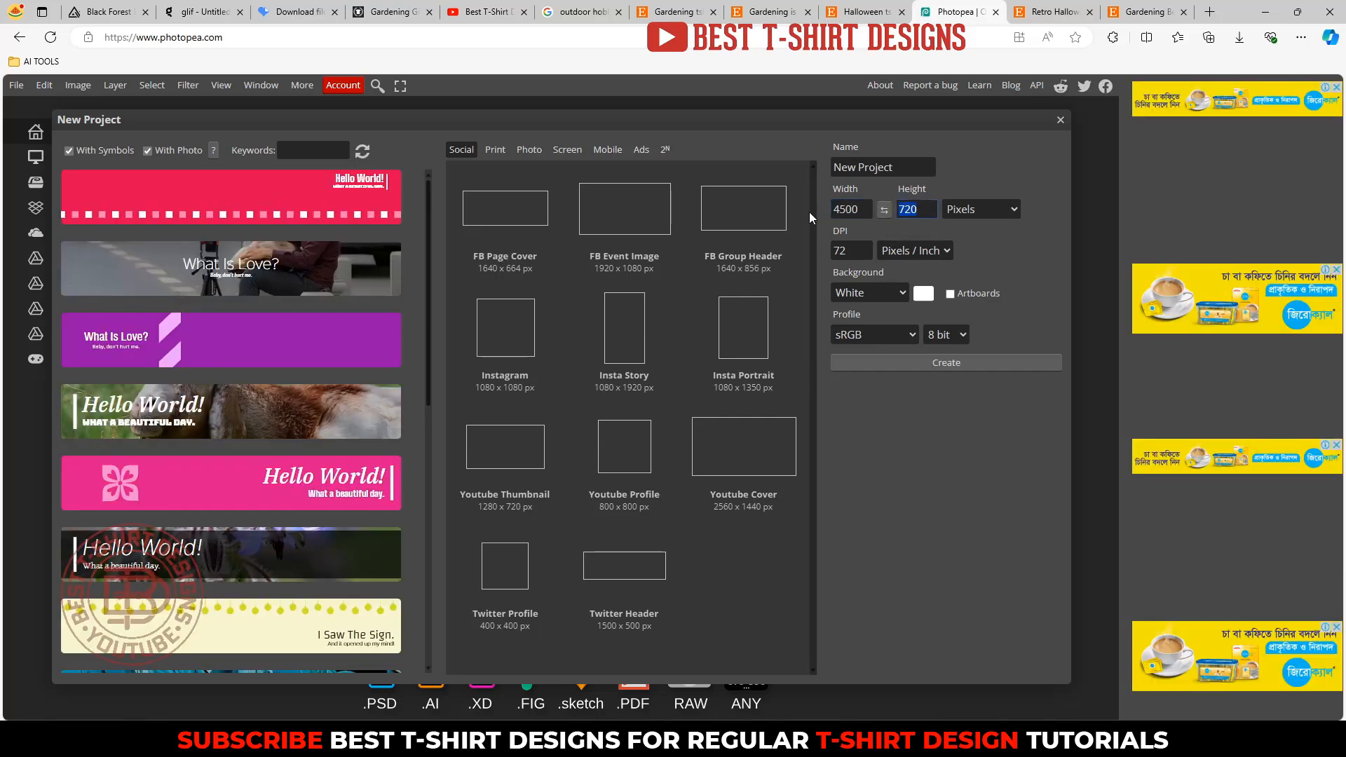
{"action": "type", "text": "5400"}
{"action": "key", "text": "Tab"}
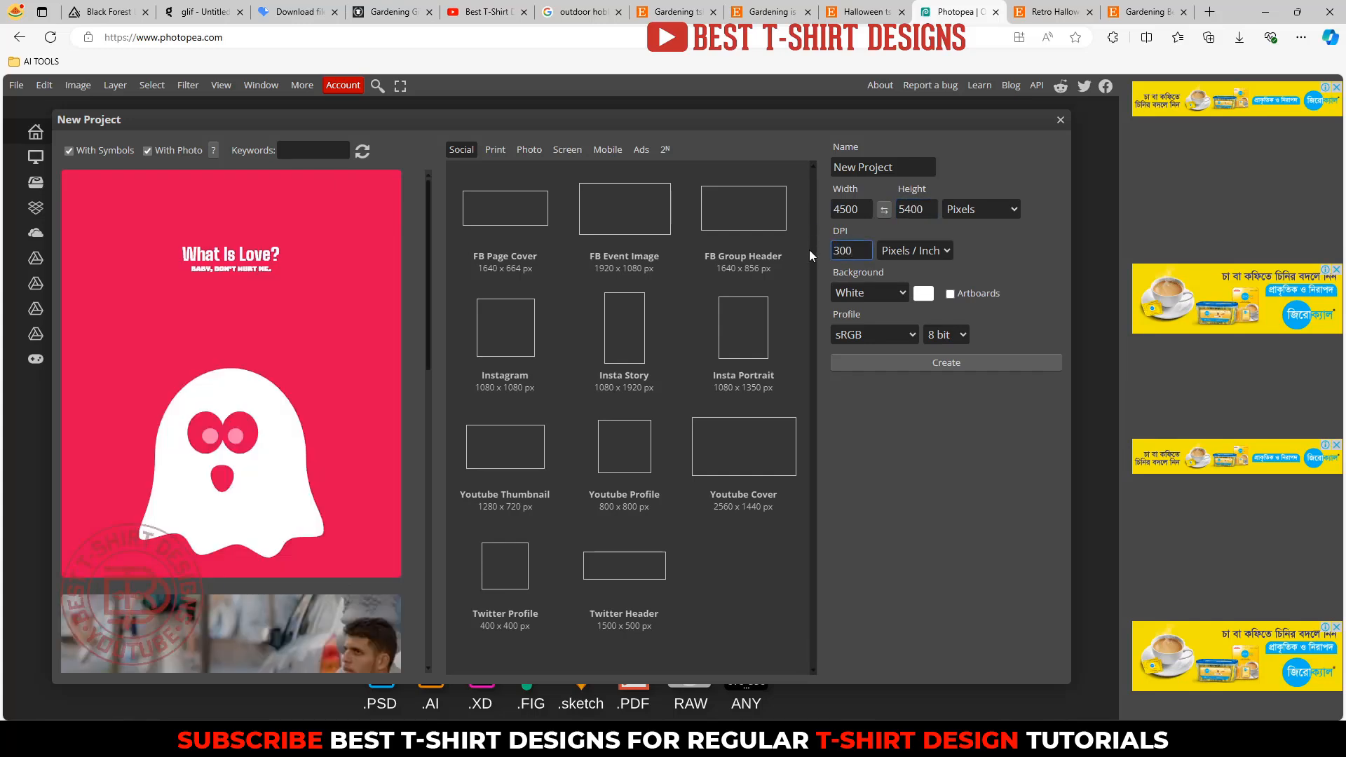
{"action": "left_click", "coordinate": [903, 368]}
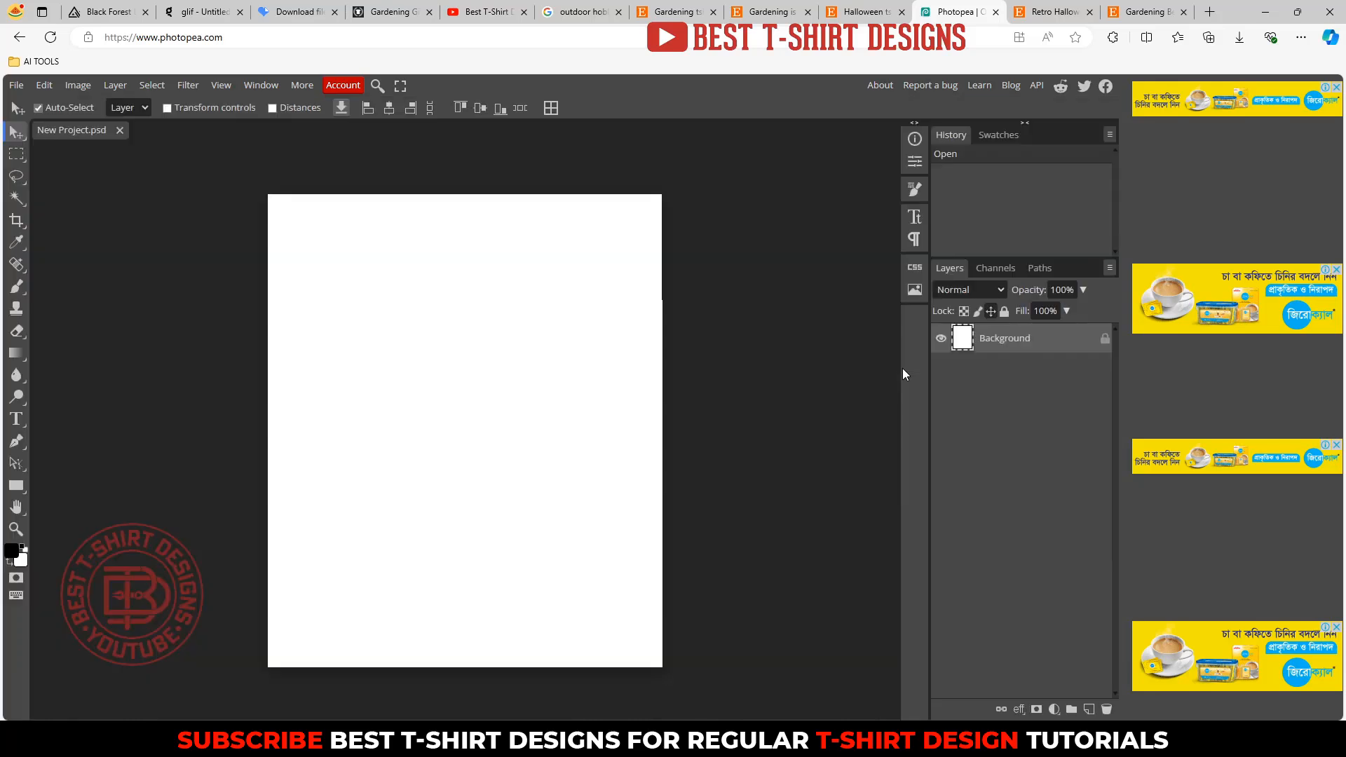
{"action": "left_click", "coordinate": [21, 87]}
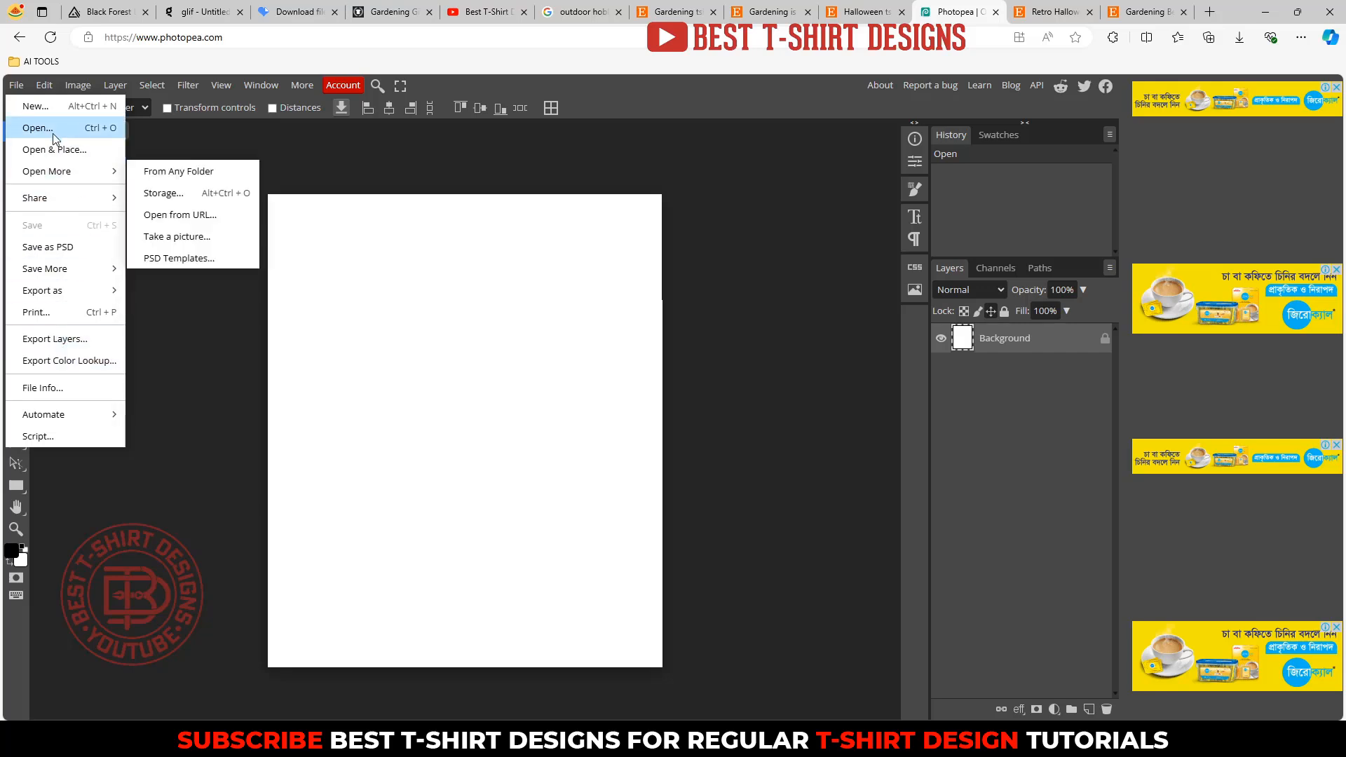
Return to Photoshop and commit the placement of the 000 image on the canvas.
{"action": "left_click", "coordinate": [669, 422]}
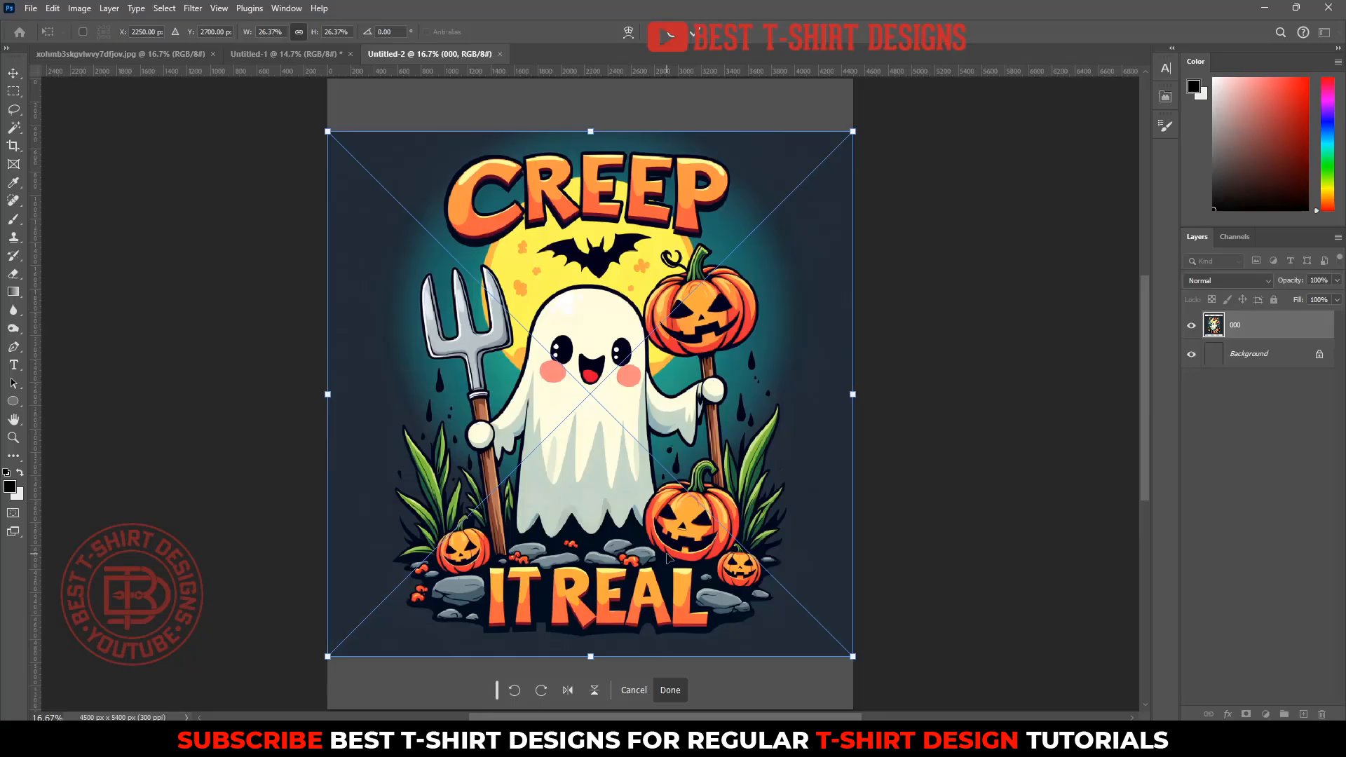
{"action": "key", "text": "Return"}
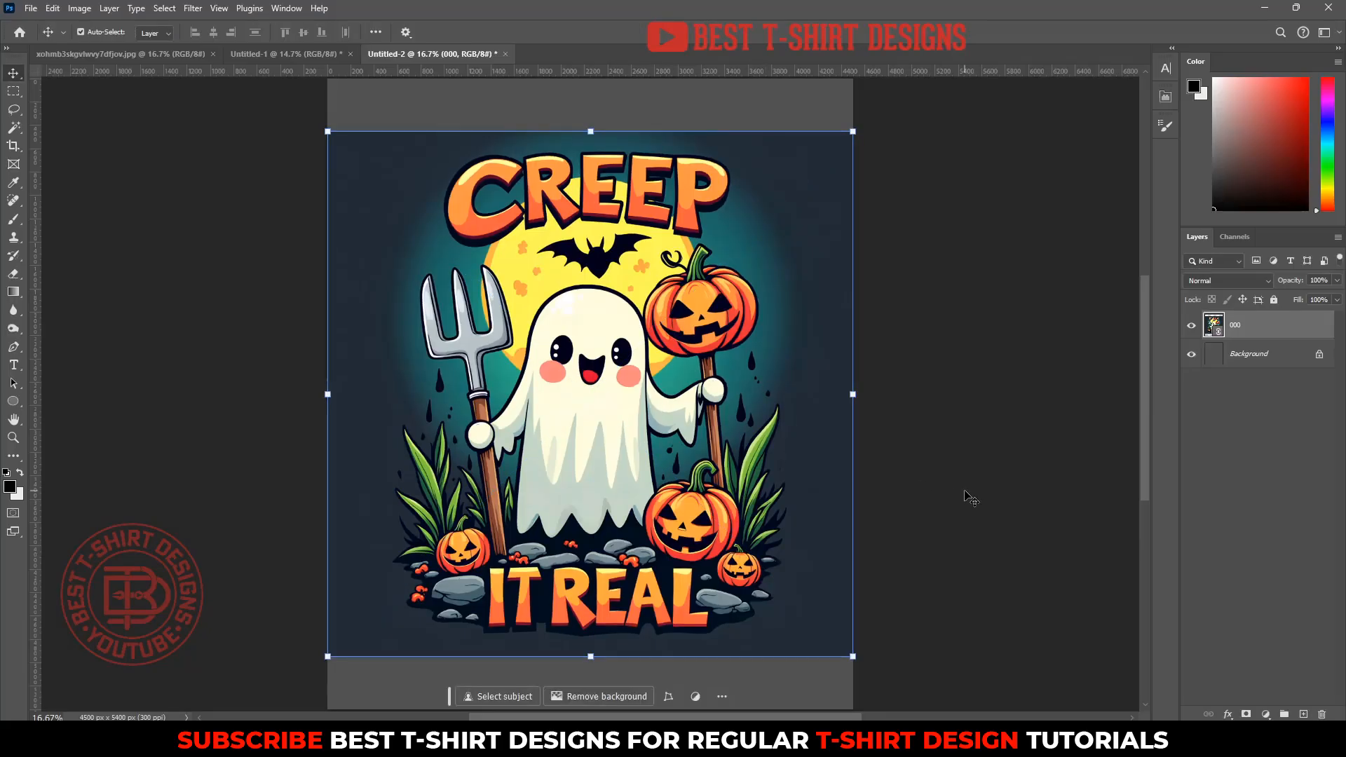
Switch to Glif in the browser, append "isolated on a white background" to the ghost image prompt, and run the Glif.
{"action": "left_click", "coordinate": [812, 369]}
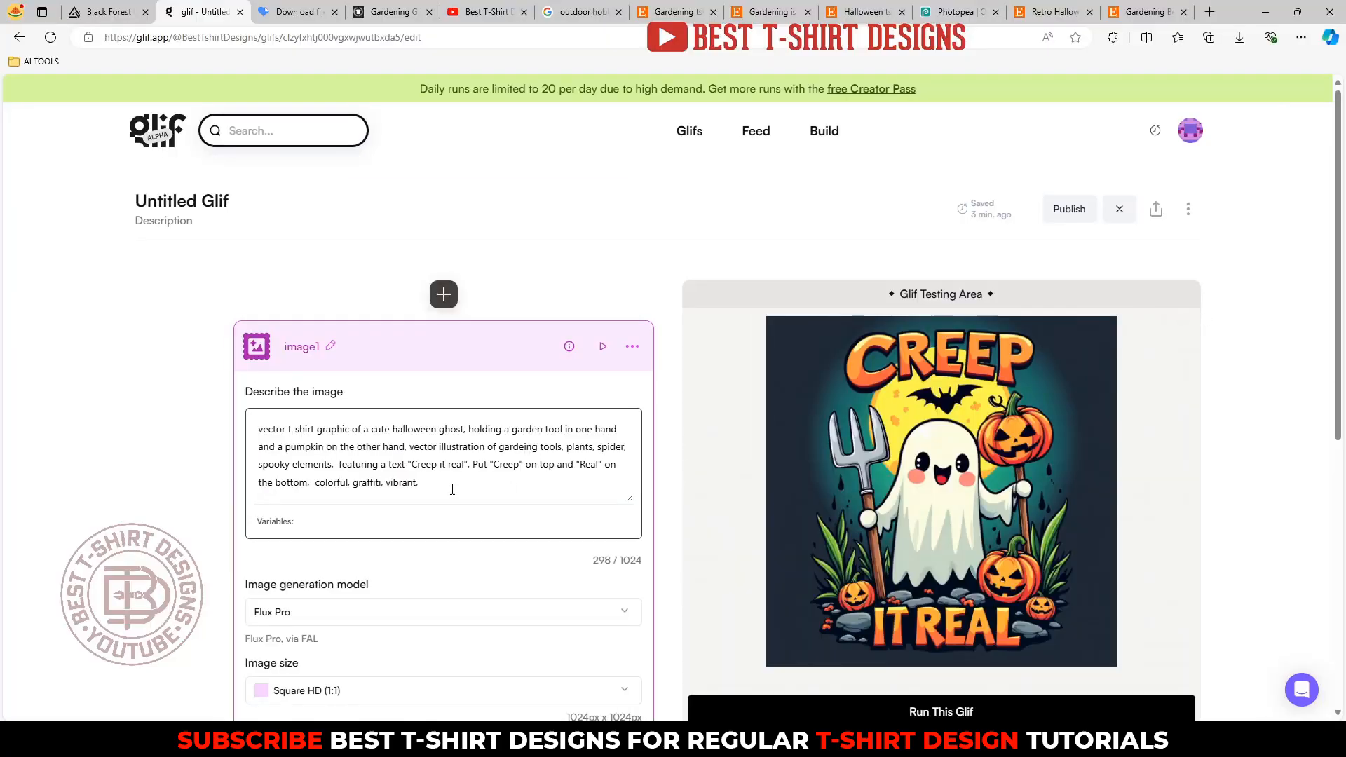
{"action": "type", "text": "isolated on a white background"}
{"action": "key", "text": "Return"}
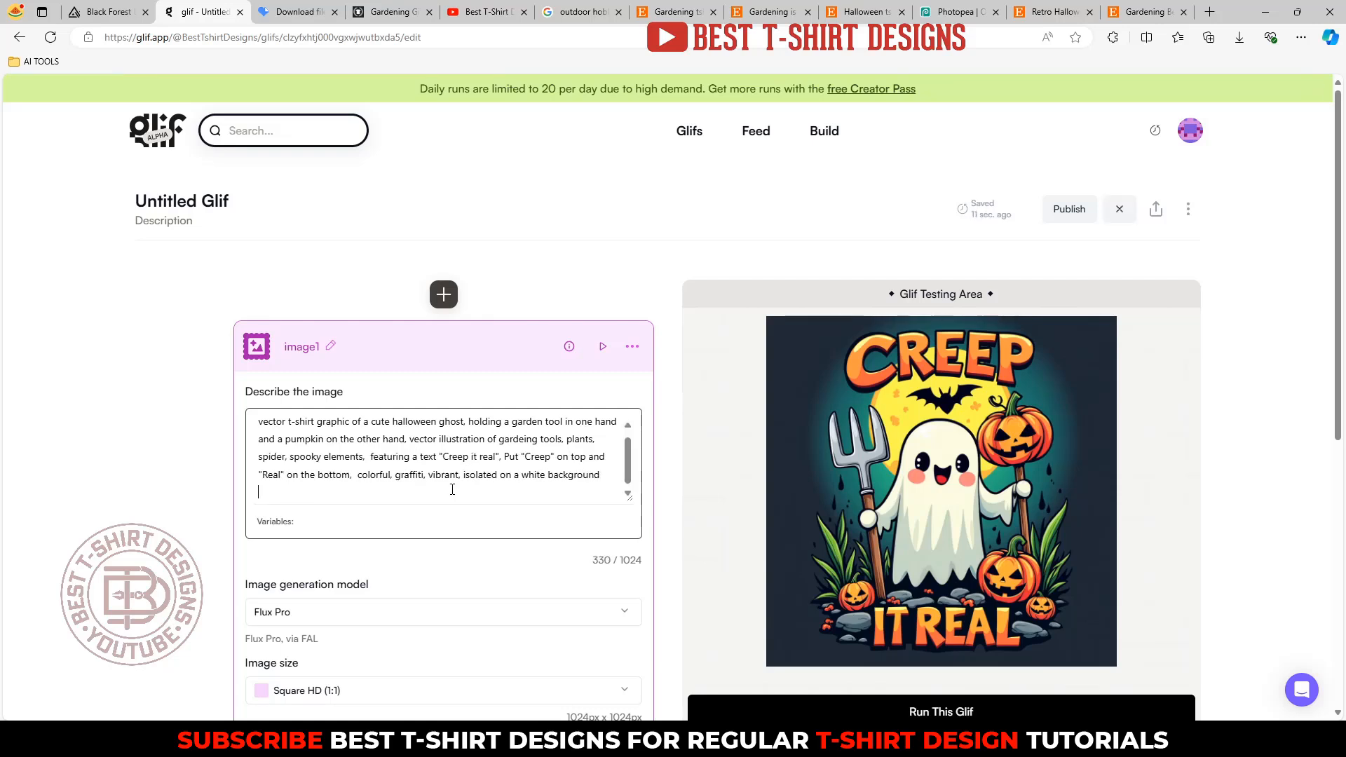
{"action": "left_click", "coordinate": [942, 713]}
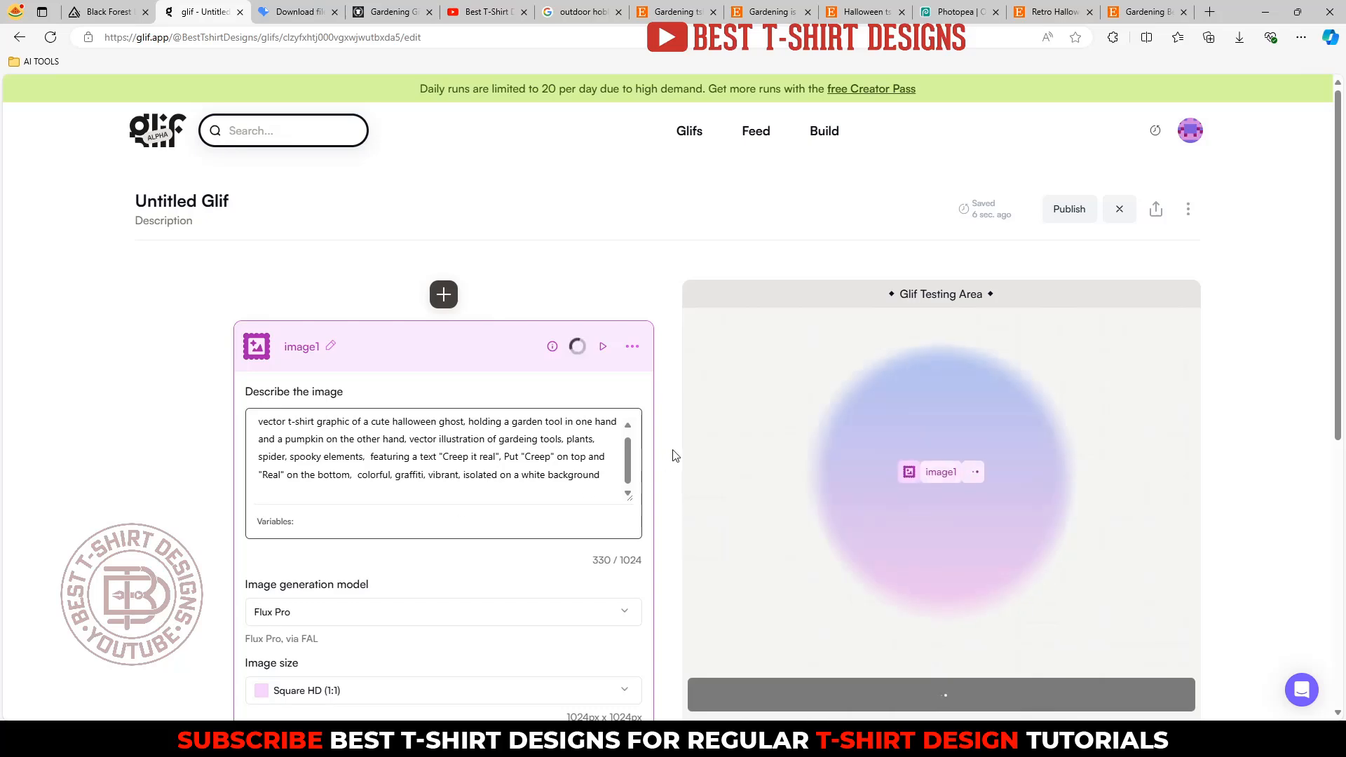
{"action": "scroll", "coordinate": [675, 456], "scroll_direction": "down", "scroll_amount": 1}
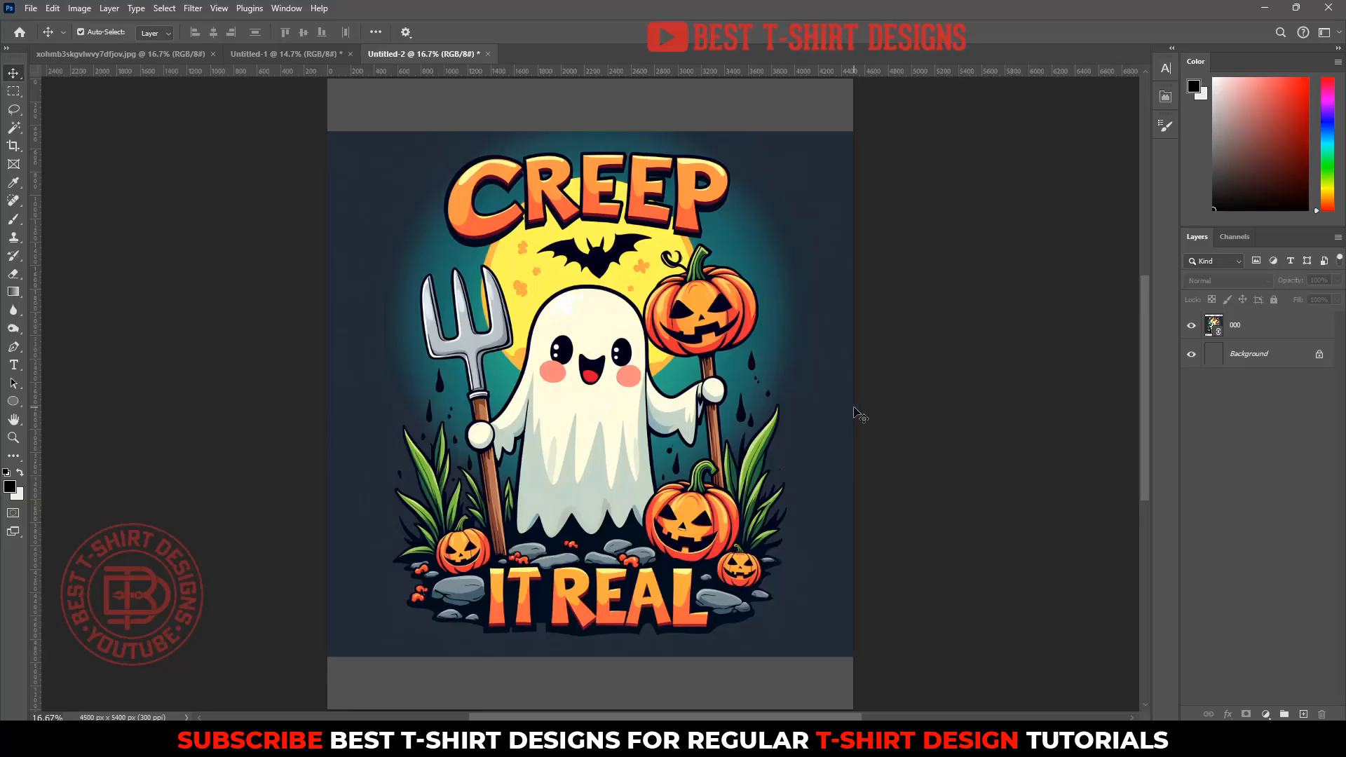
Return to Photoshop and select the dark background around the artwork on the 000 layer with the Magic Wand.
{"action": "left_click", "coordinate": [808, 393]}
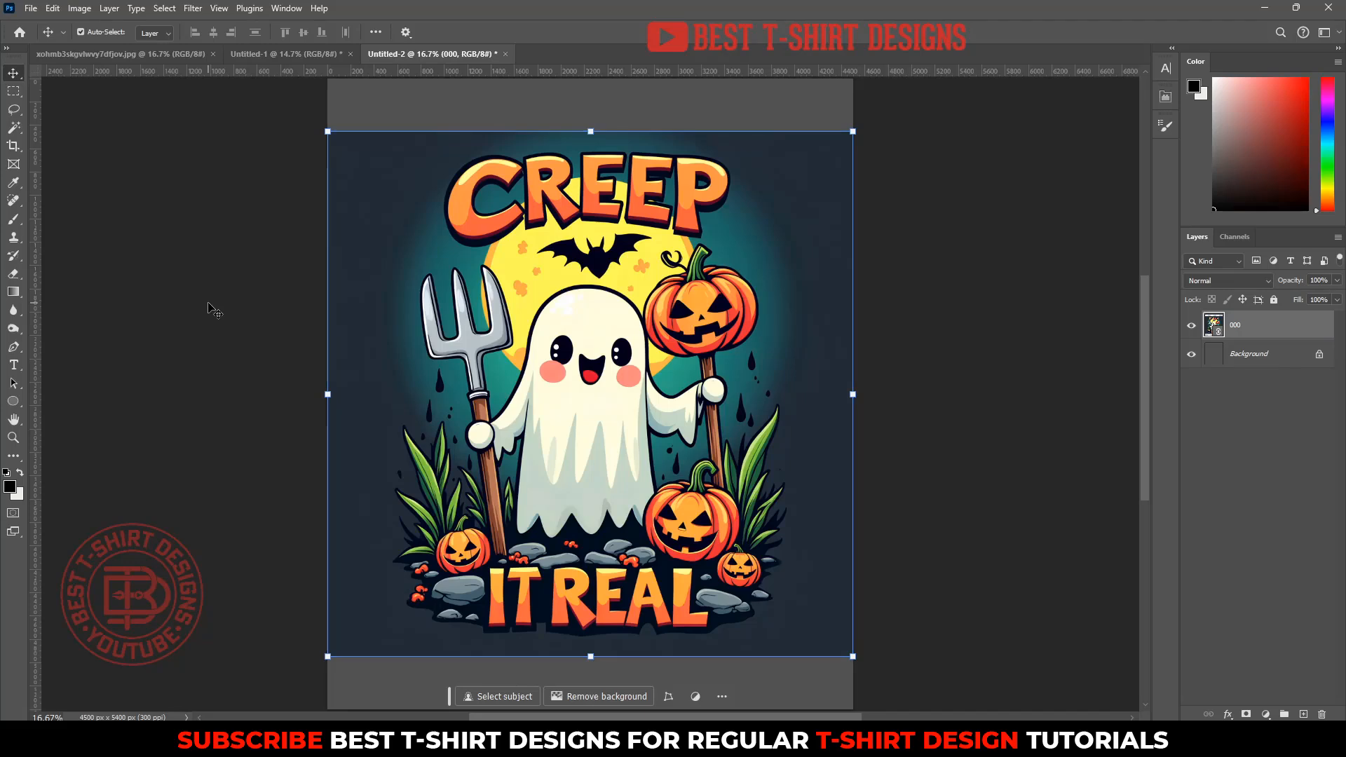
{"action": "left_click", "coordinate": [11, 130]}
{"action": "left_click", "coordinate": [781, 266]}
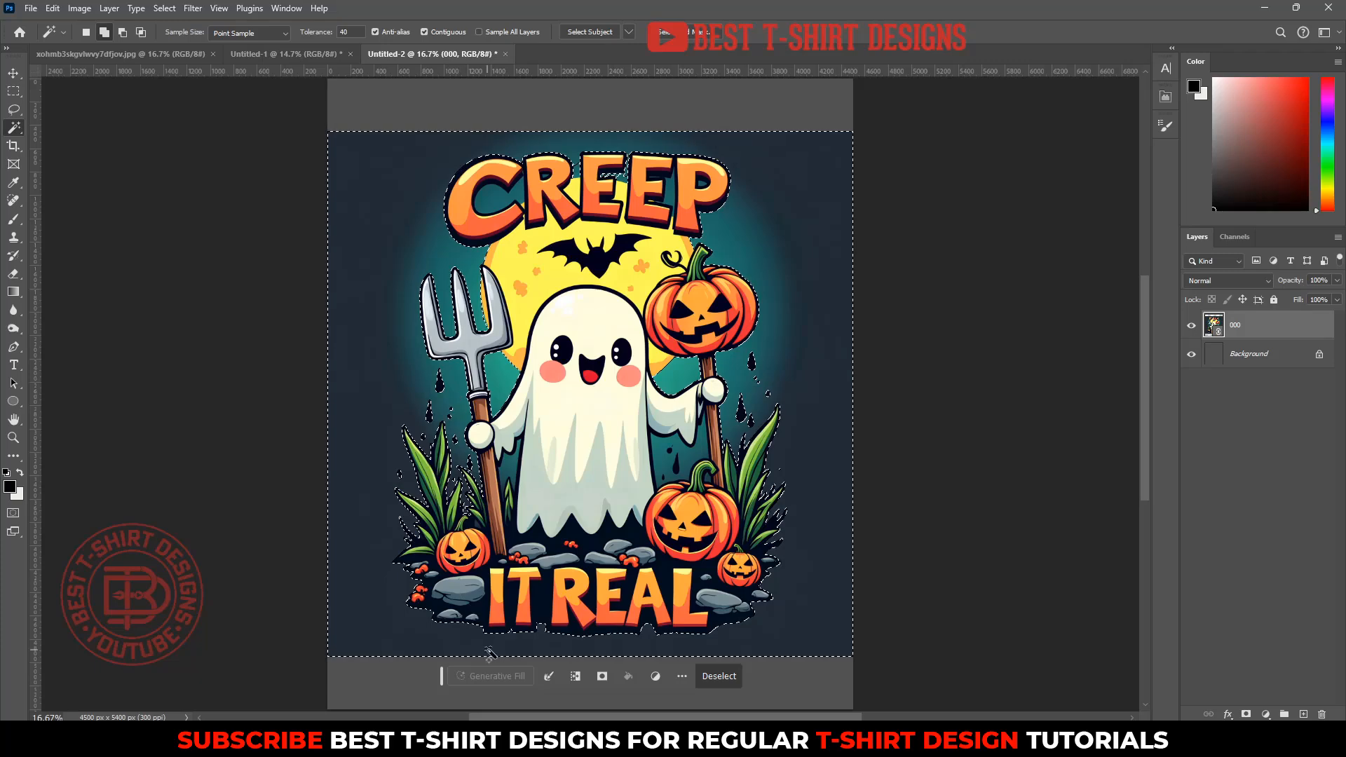
{"action": "left_click", "coordinate": [557, 647]}
{"action": "left_click", "coordinate": [786, 630]}
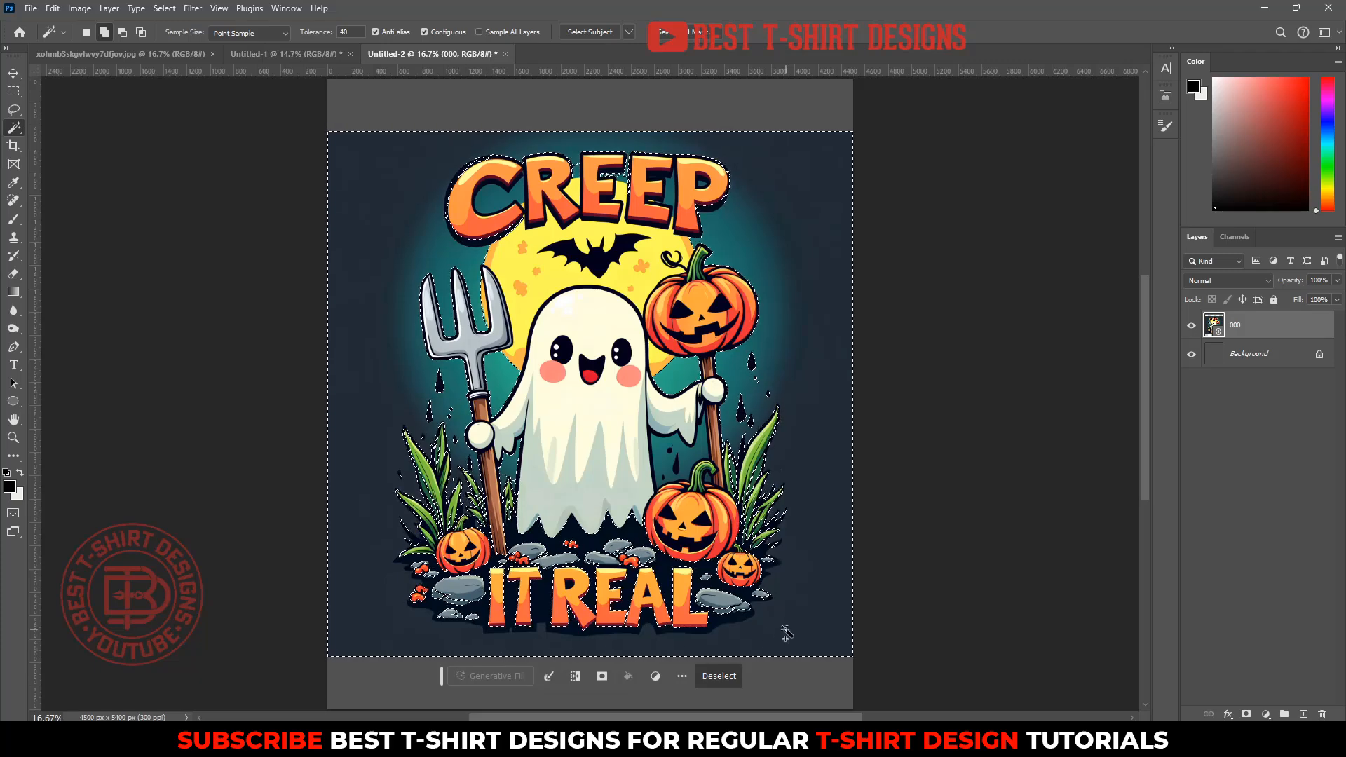
{"action": "key", "text": "ctrl+z"}
{"action": "key", "text": "ctrl+z"}
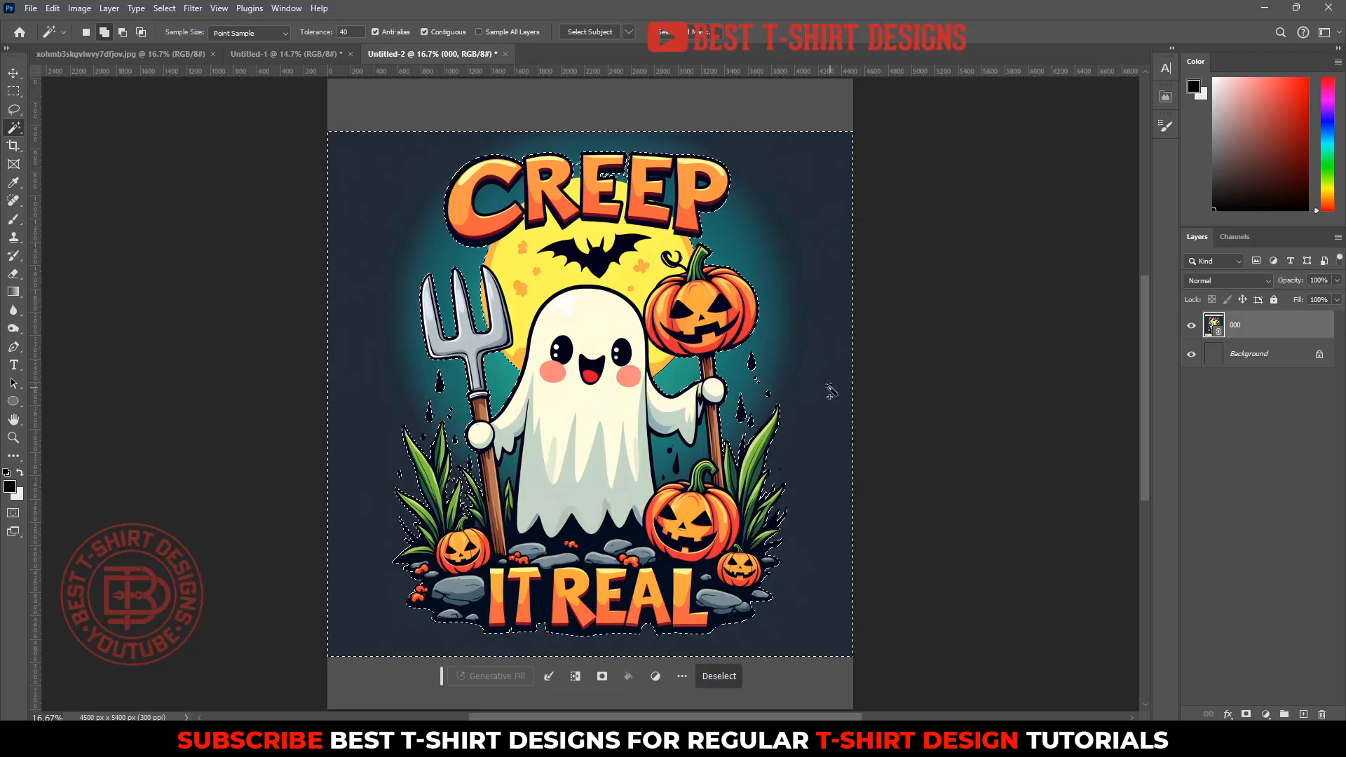
Add the background gap under the ghost's arm and the gaps inside the P and first E of CREEP to the selection.
{"action": "left_click", "coordinate": [700, 460]}
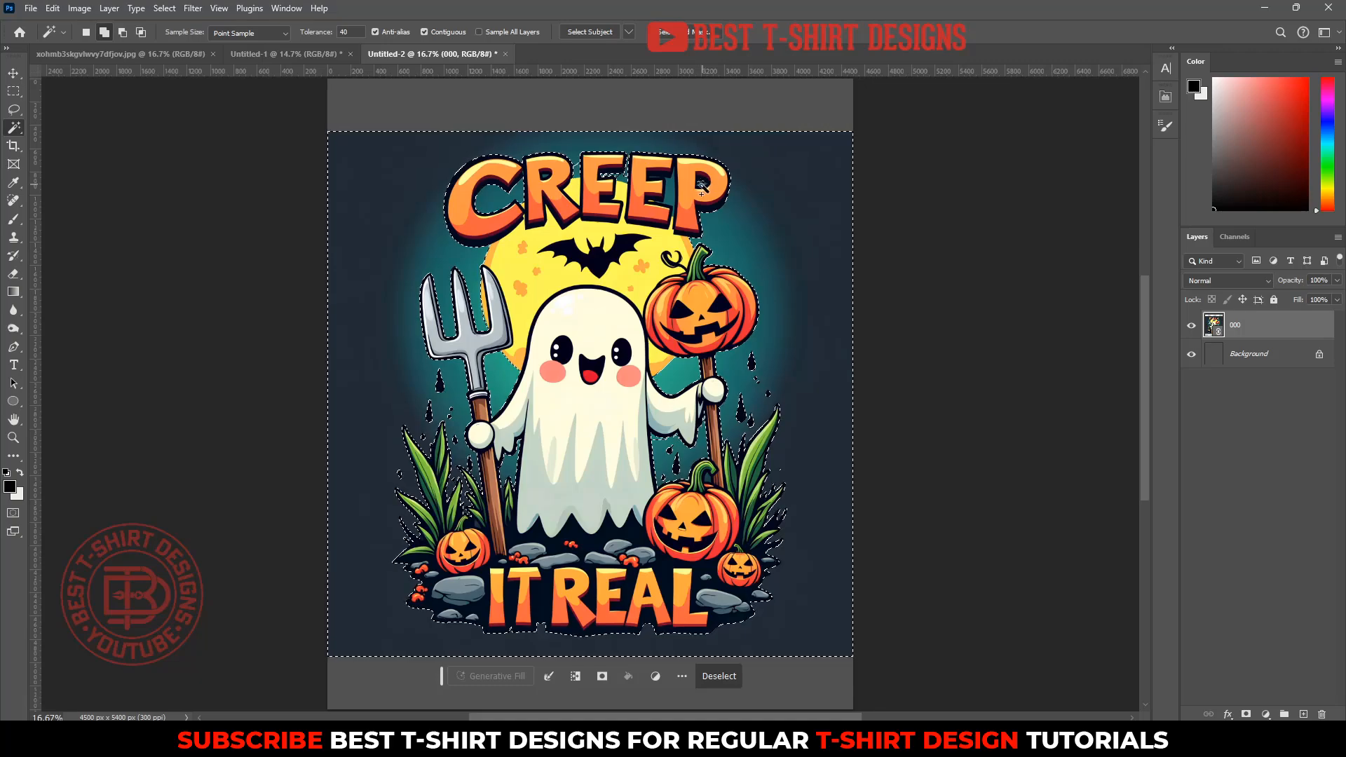
{"action": "scroll", "coordinate": [698, 200], "scroll_direction": "up", "scroll_amount": 5}
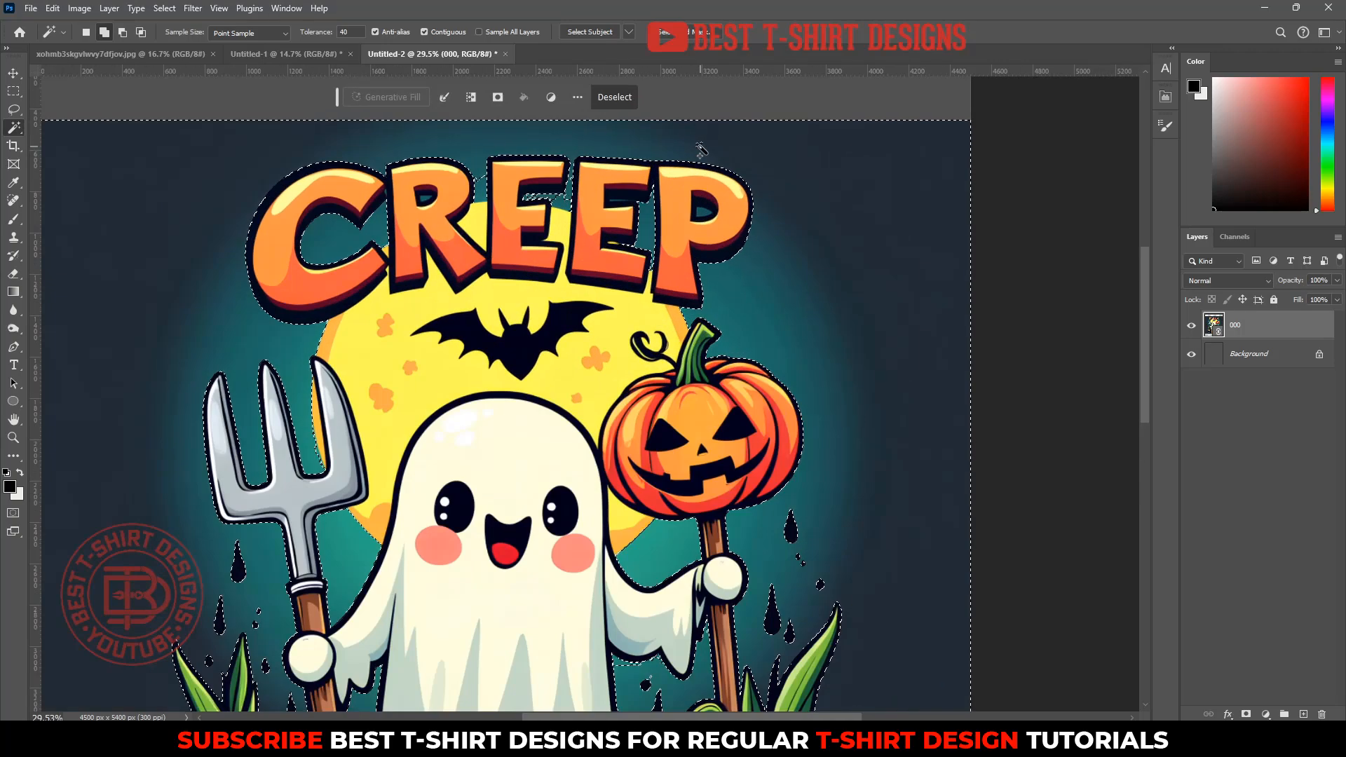
{"action": "left_click", "coordinate": [702, 286], "text": "shift"}
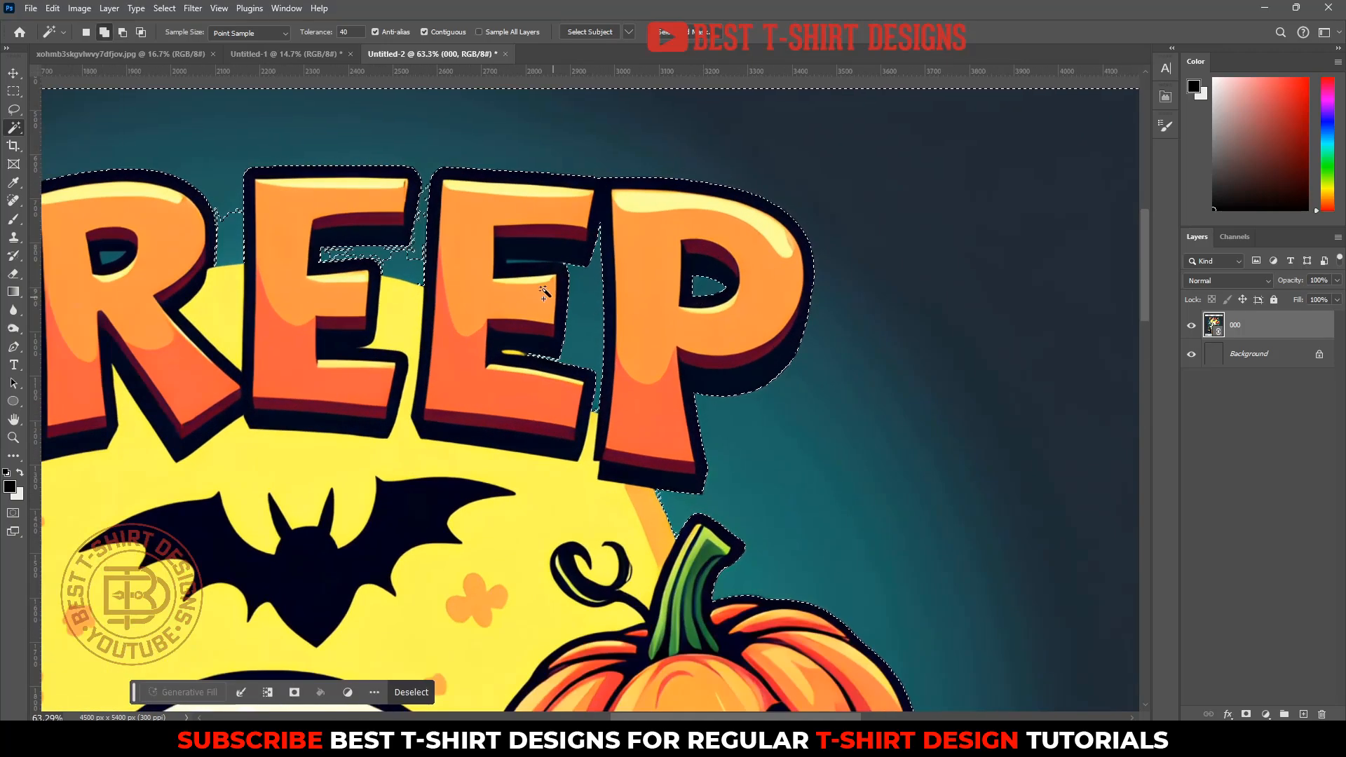
{"action": "left_click", "coordinate": [401, 260], "text": "shift"}
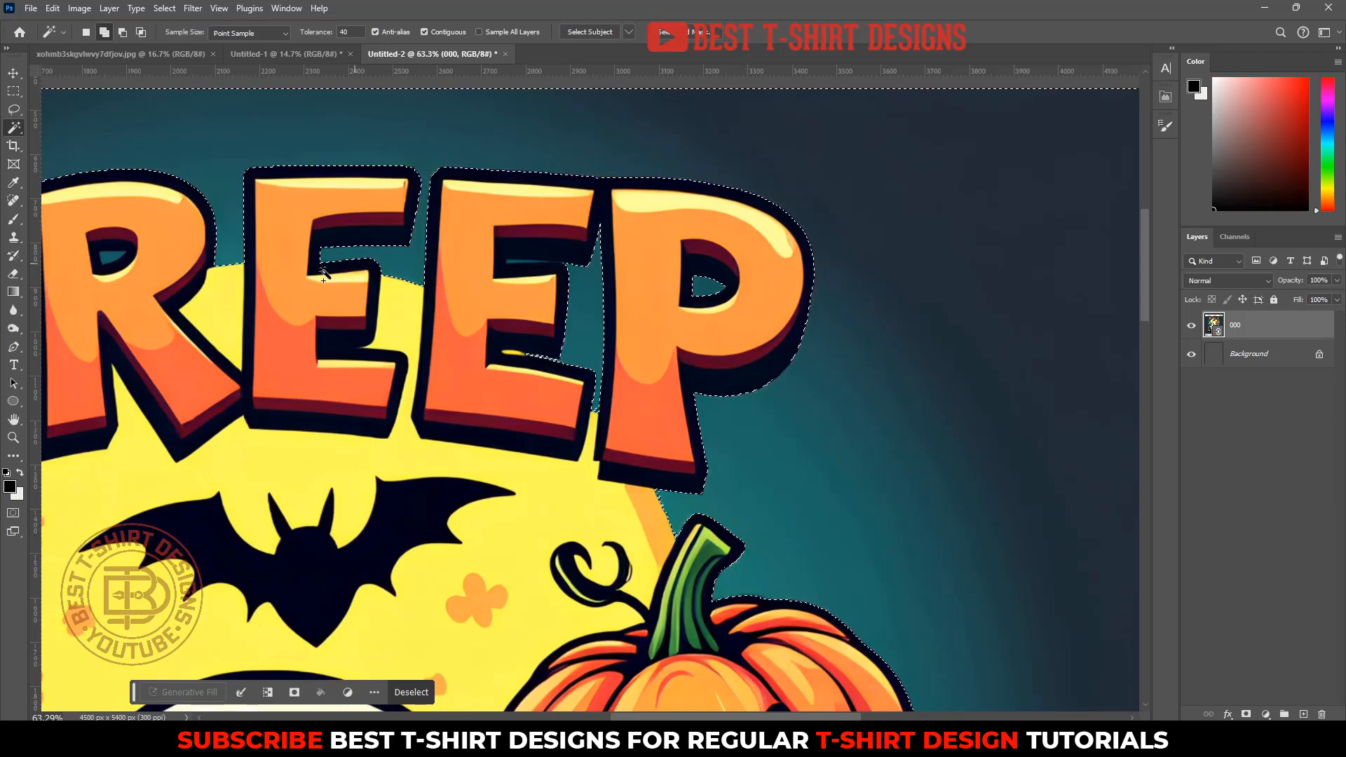
{"action": "left_click_drag", "start_coordinate": [186, 329], "coordinate": [519, 317]}
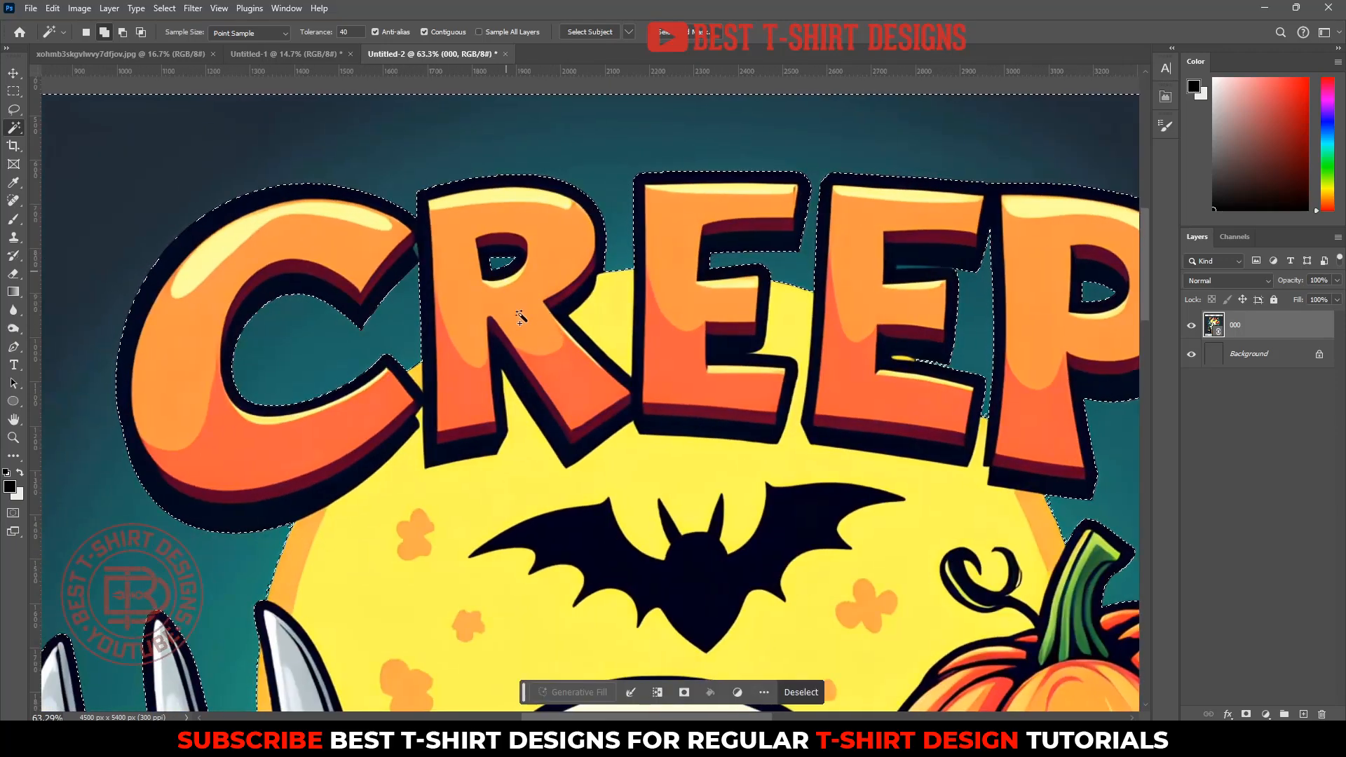
{"action": "scroll", "coordinate": [400, 265], "scroll_direction": "down", "scroll_amount": 7}
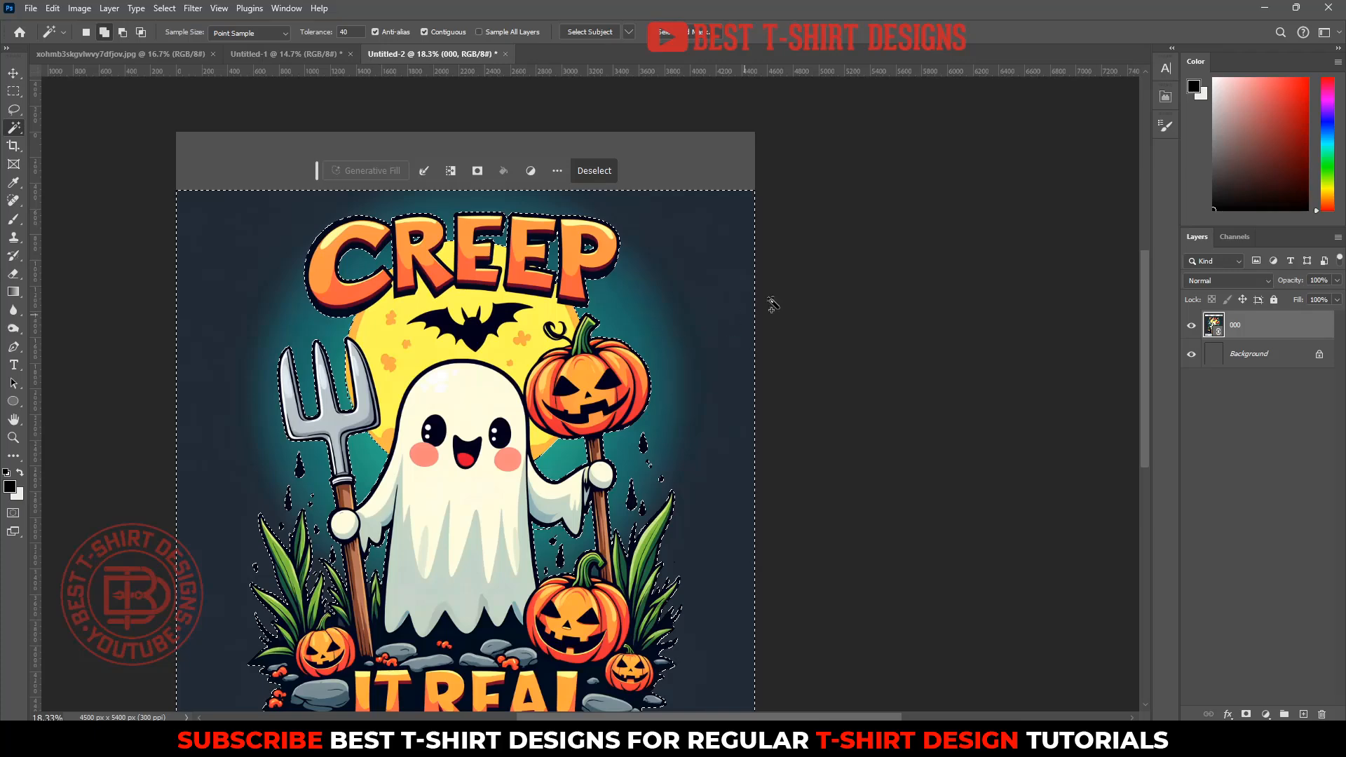
{"action": "scroll", "coordinate": [775, 304], "scroll_direction": "down", "scroll_amount": 2}
{"action": "scroll", "coordinate": [775, 303], "scroll_direction": "down", "scroll_amount": 1}
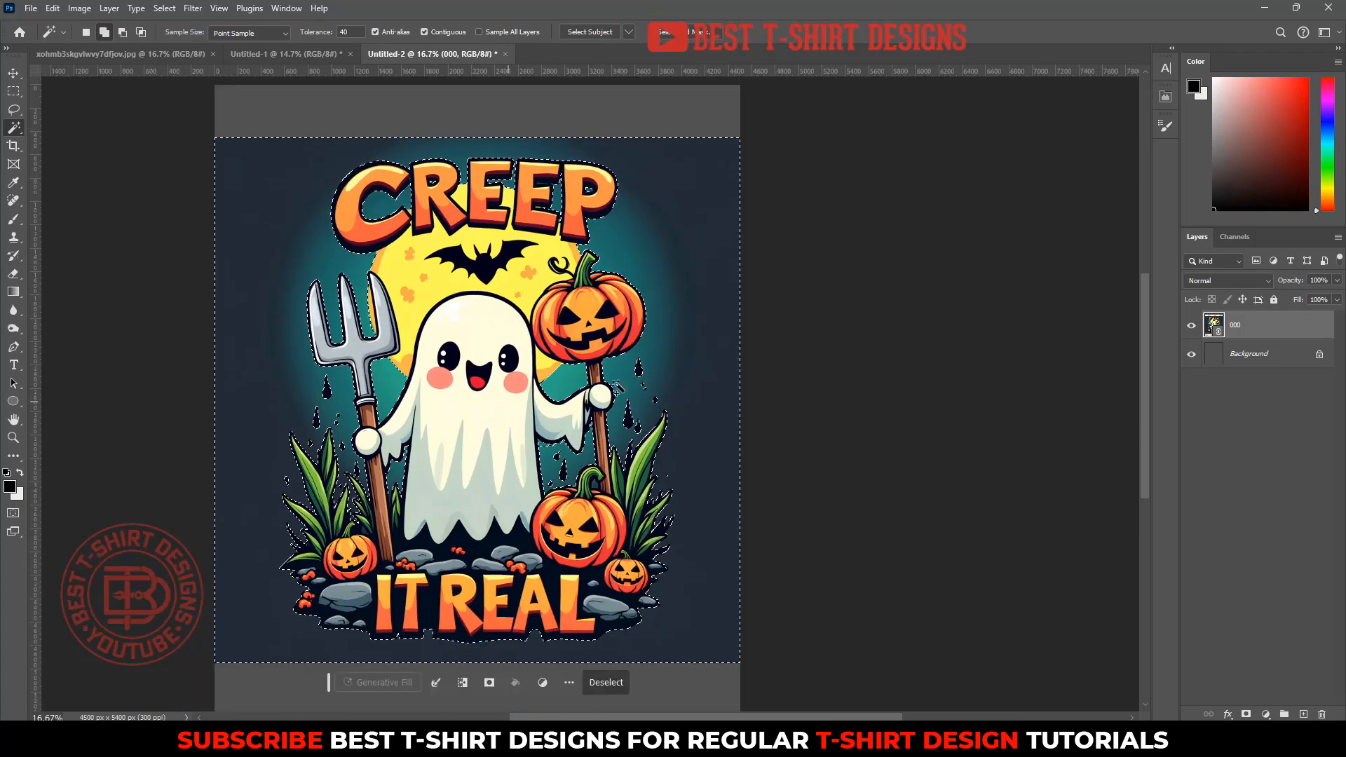
Invert the selection and add it to the 000 layer as a mask that hides the dark background.
{"action": "left_click", "coordinate": [164, 8]}
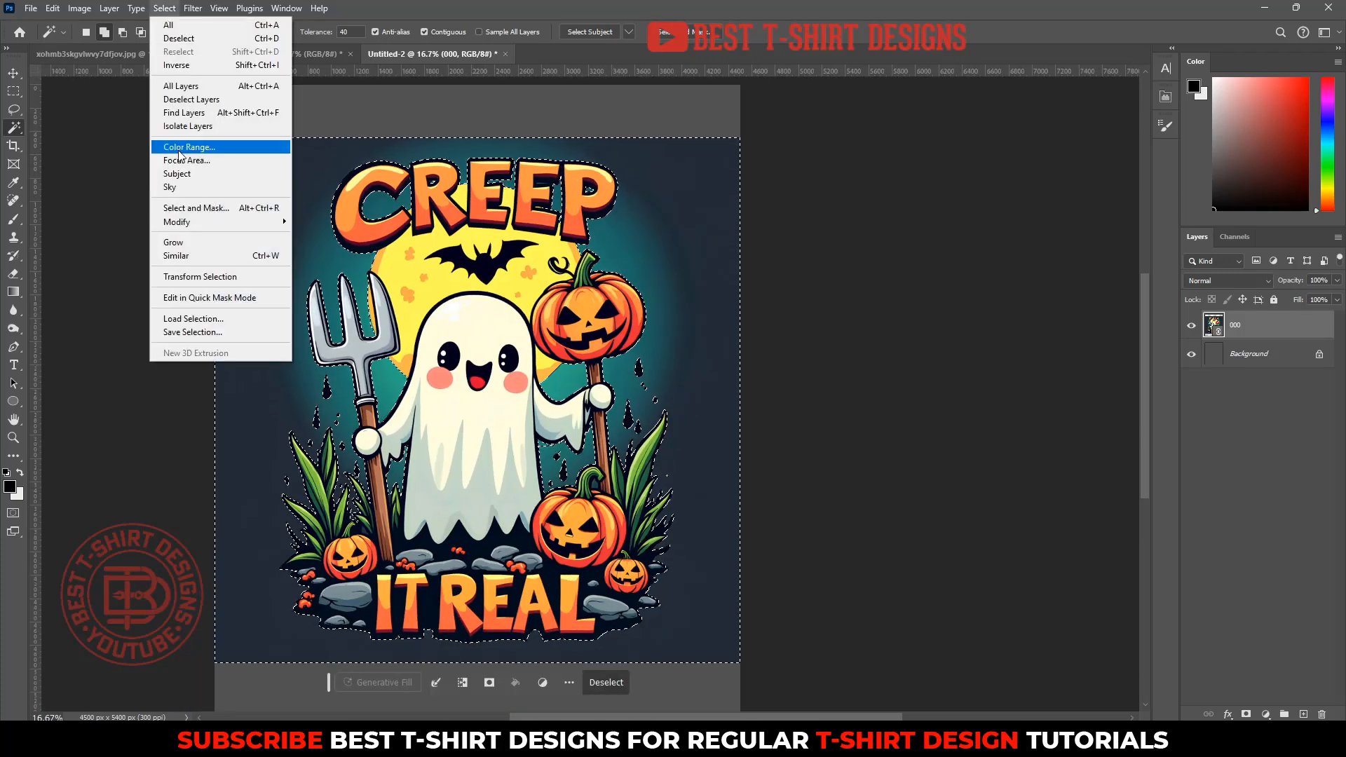
{"action": "left_click", "coordinate": [176, 64]}
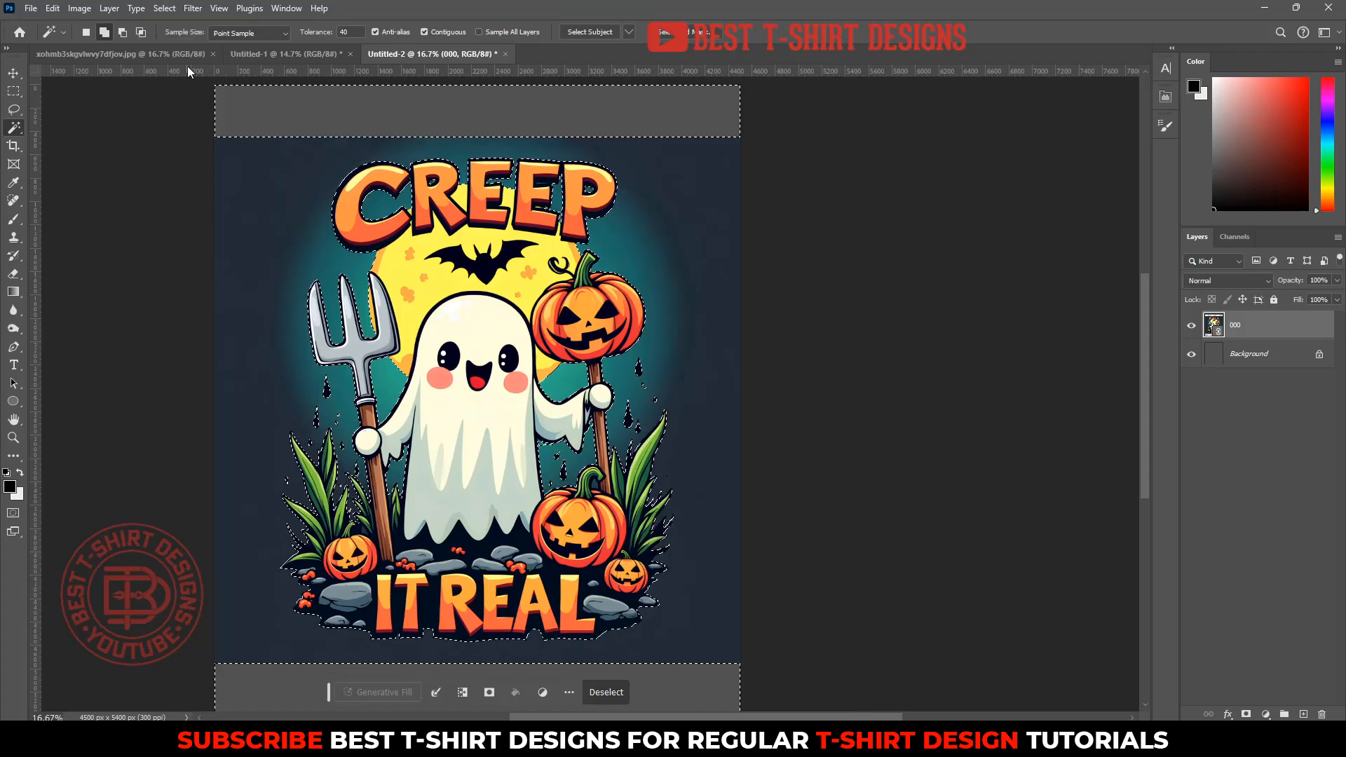
{"action": "left_click", "coordinate": [1246, 714]}
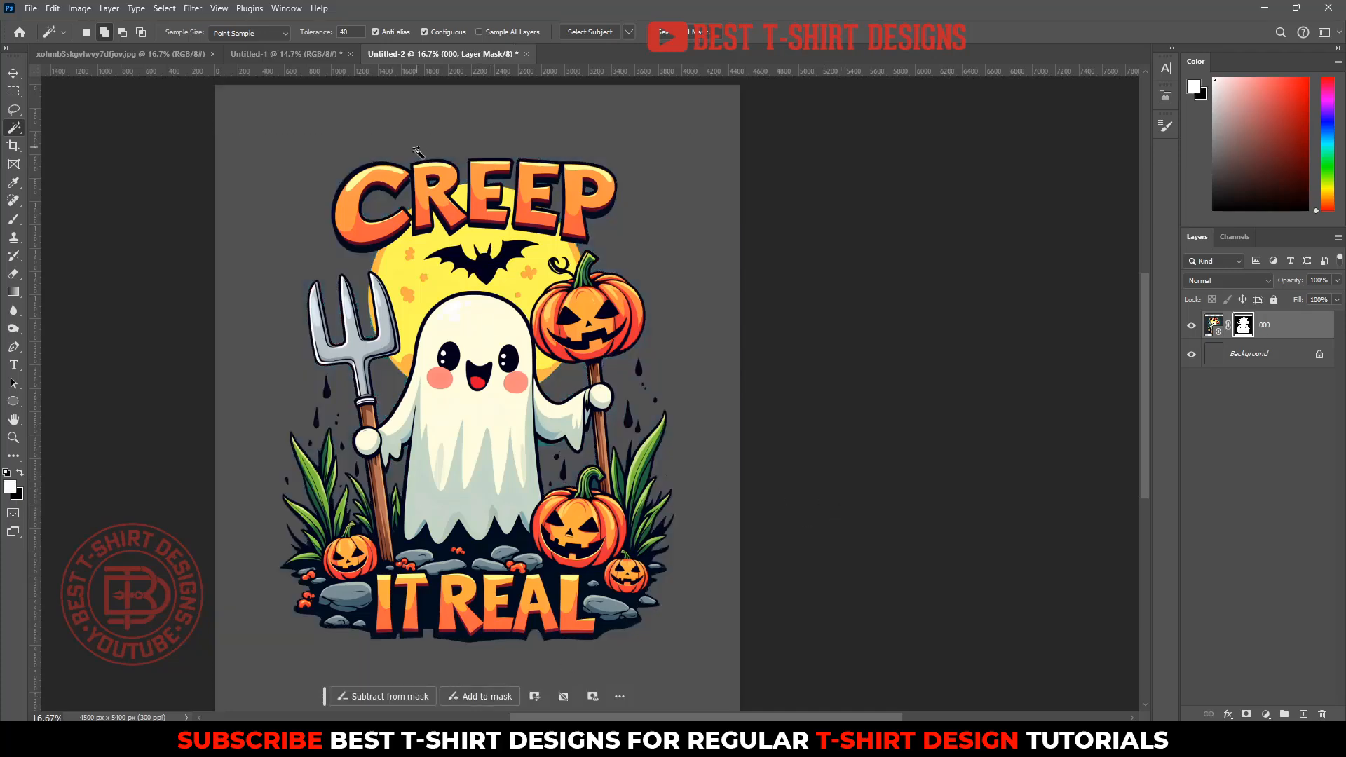
Select the leftover teal patches inside the second E and between the C and R of CREEP with the Magic Wand.
{"action": "scroll", "coordinate": [424, 148], "scroll_direction": "up", "scroll_amount": 5}
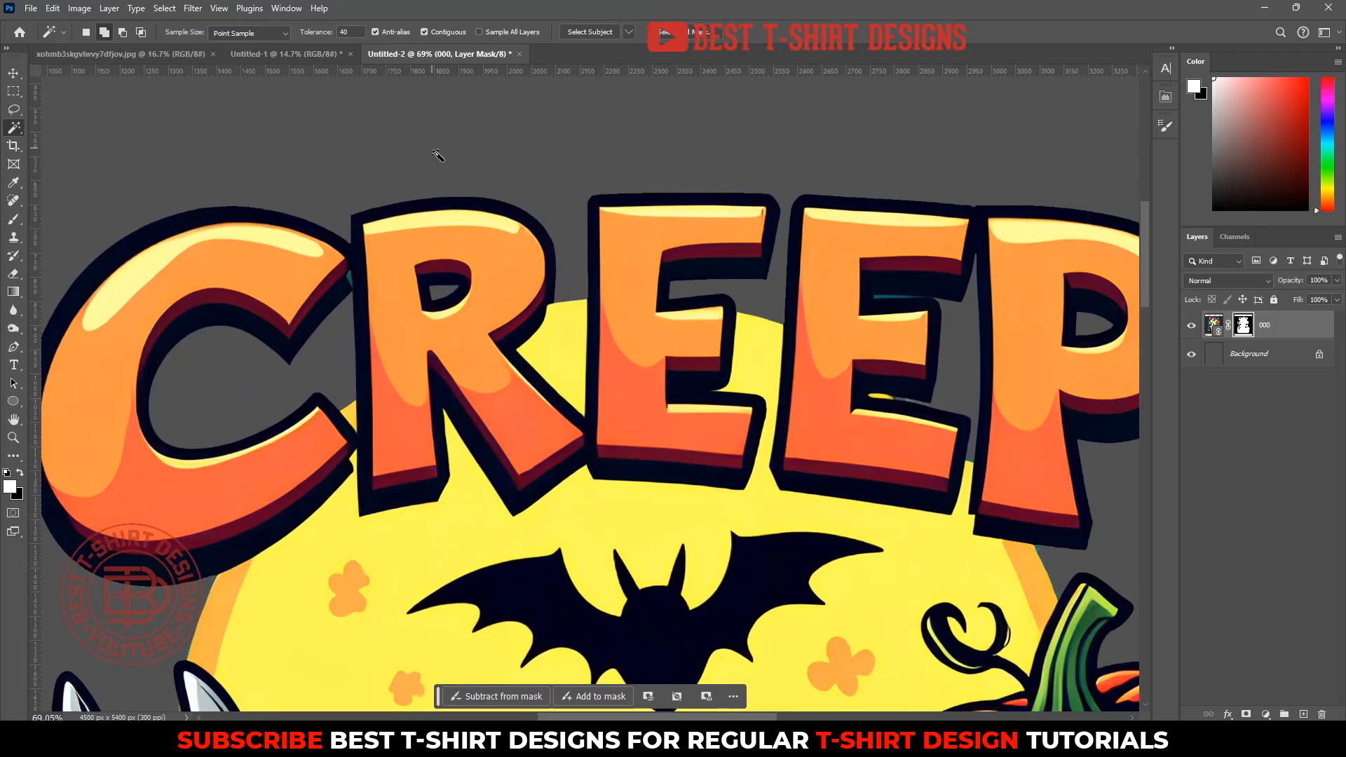
{"action": "scroll", "coordinate": [938, 312], "scroll_direction": "up", "scroll_amount": 3}
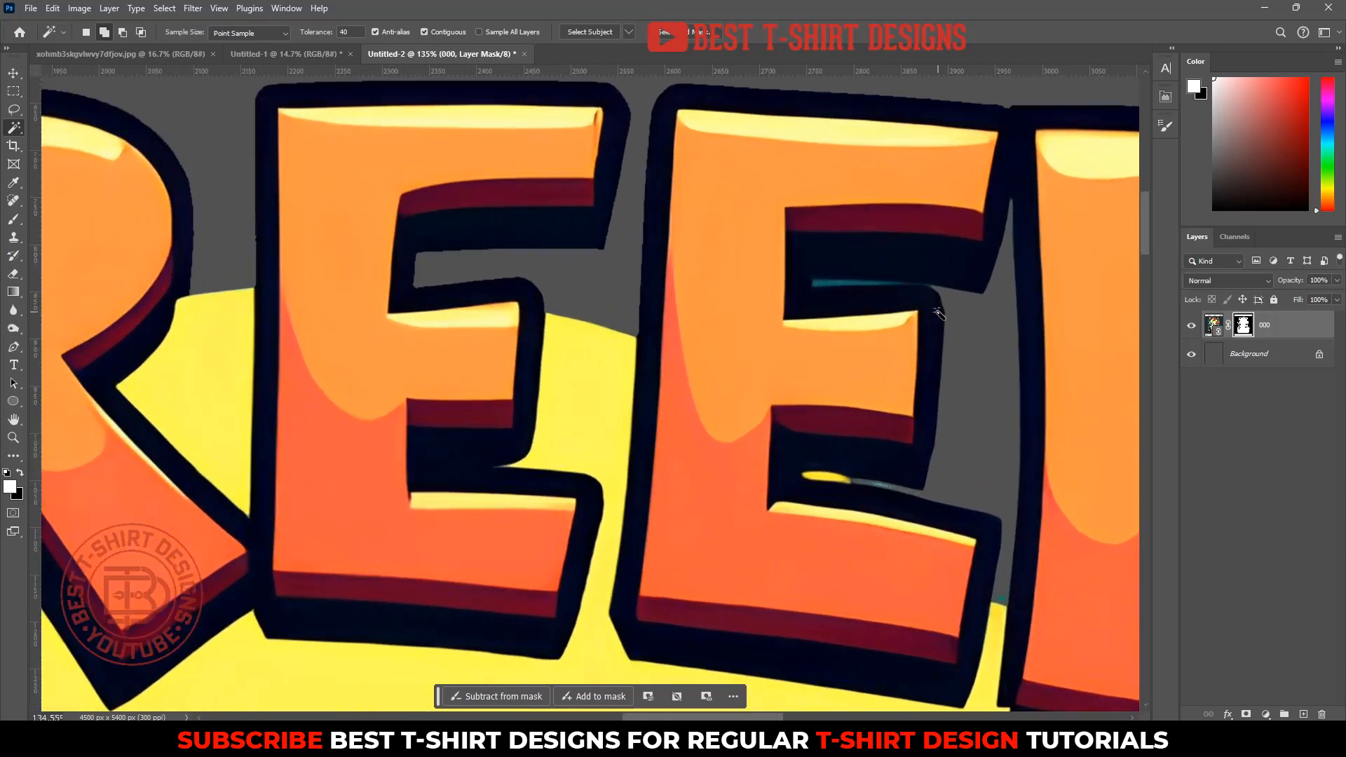
{"action": "left_click", "coordinate": [827, 284]}
{"action": "scroll", "coordinate": [921, 286], "scroll_direction": "down", "scroll_amount": 3}
{"action": "scroll", "coordinate": [340, 254], "scroll_direction": "up", "scroll_amount": 2}
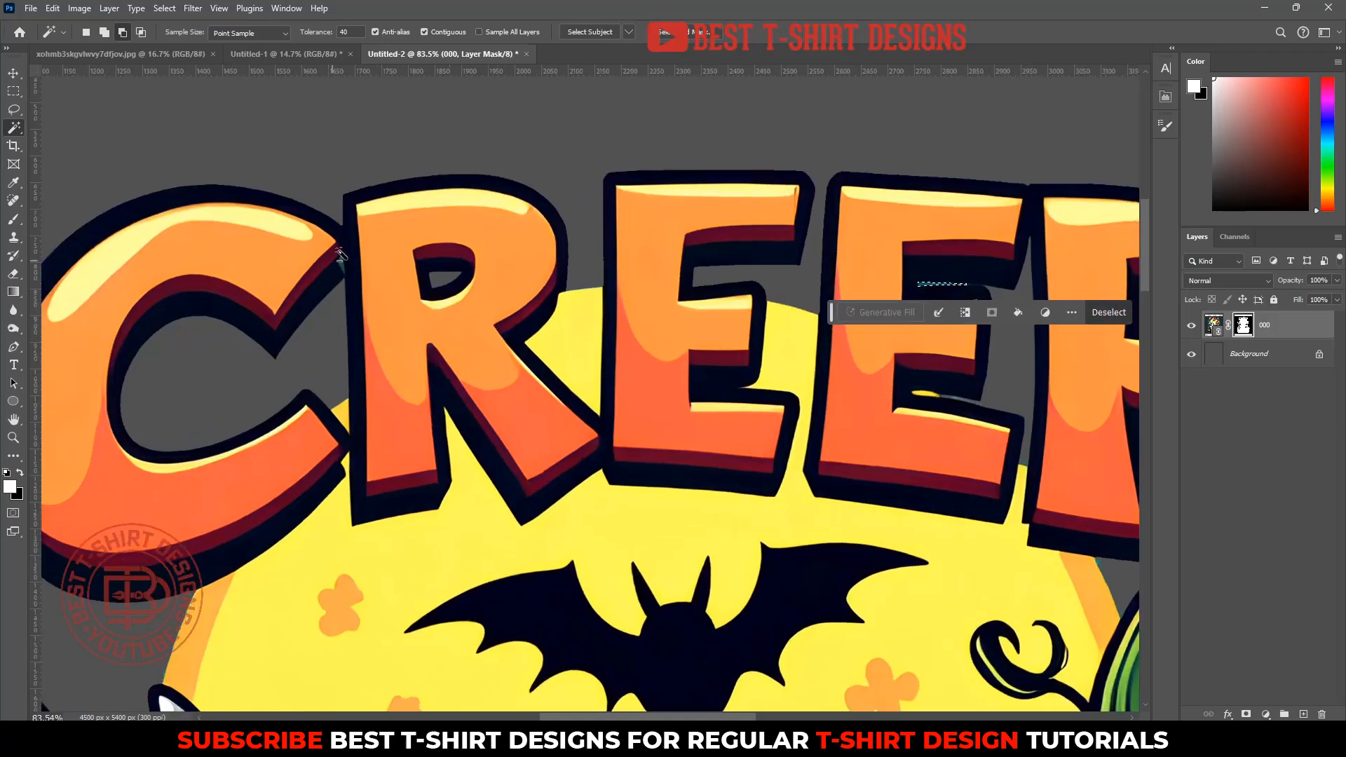
{"action": "scroll", "coordinate": [340, 254], "scroll_direction": "up", "scroll_amount": 2}
{"action": "left_click", "coordinate": [343, 279]}
{"action": "scroll", "coordinate": [343, 279], "scroll_direction": "down", "scroll_amount": 3}
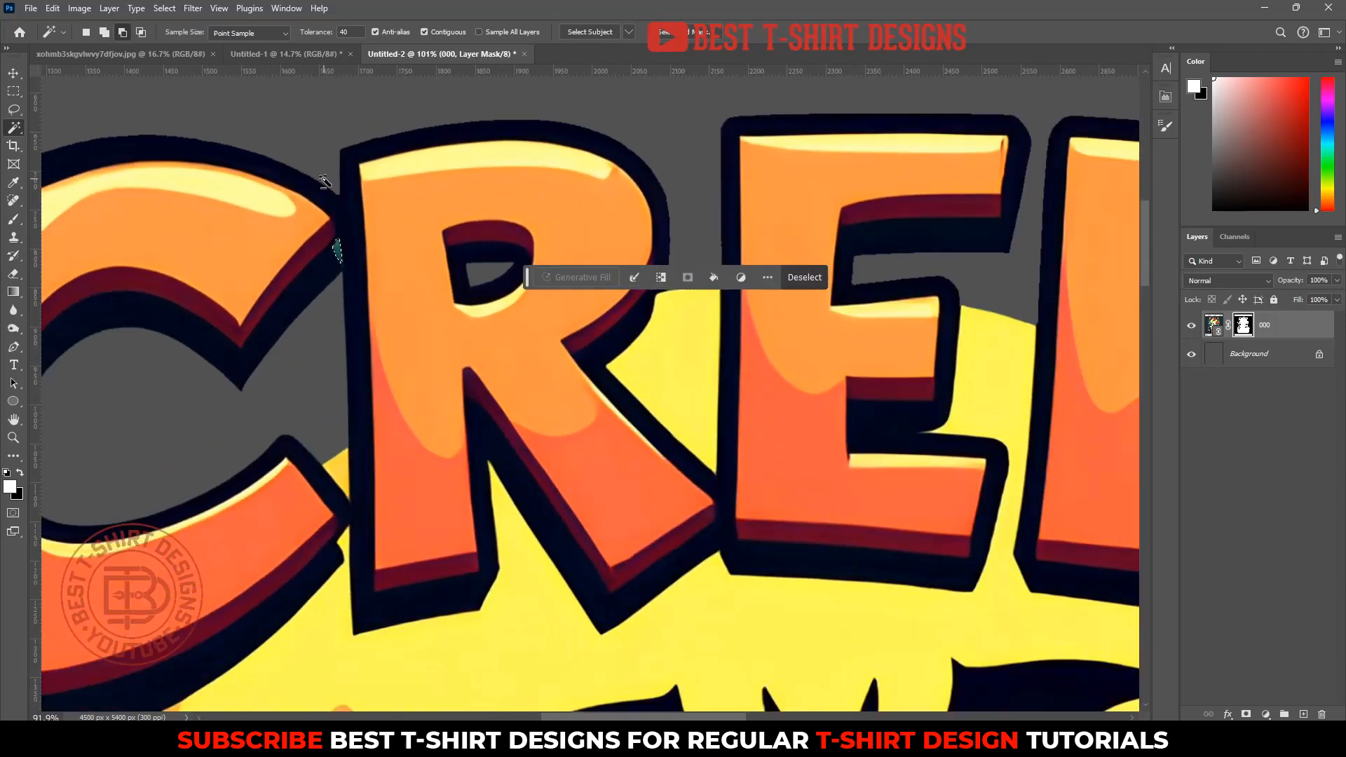
{"action": "scroll", "coordinate": [845, 208], "scroll_direction": "down", "scroll_amount": 1}
{"action": "scroll", "coordinate": [798, 373], "scroll_direction": "down", "scroll_amount": 4}
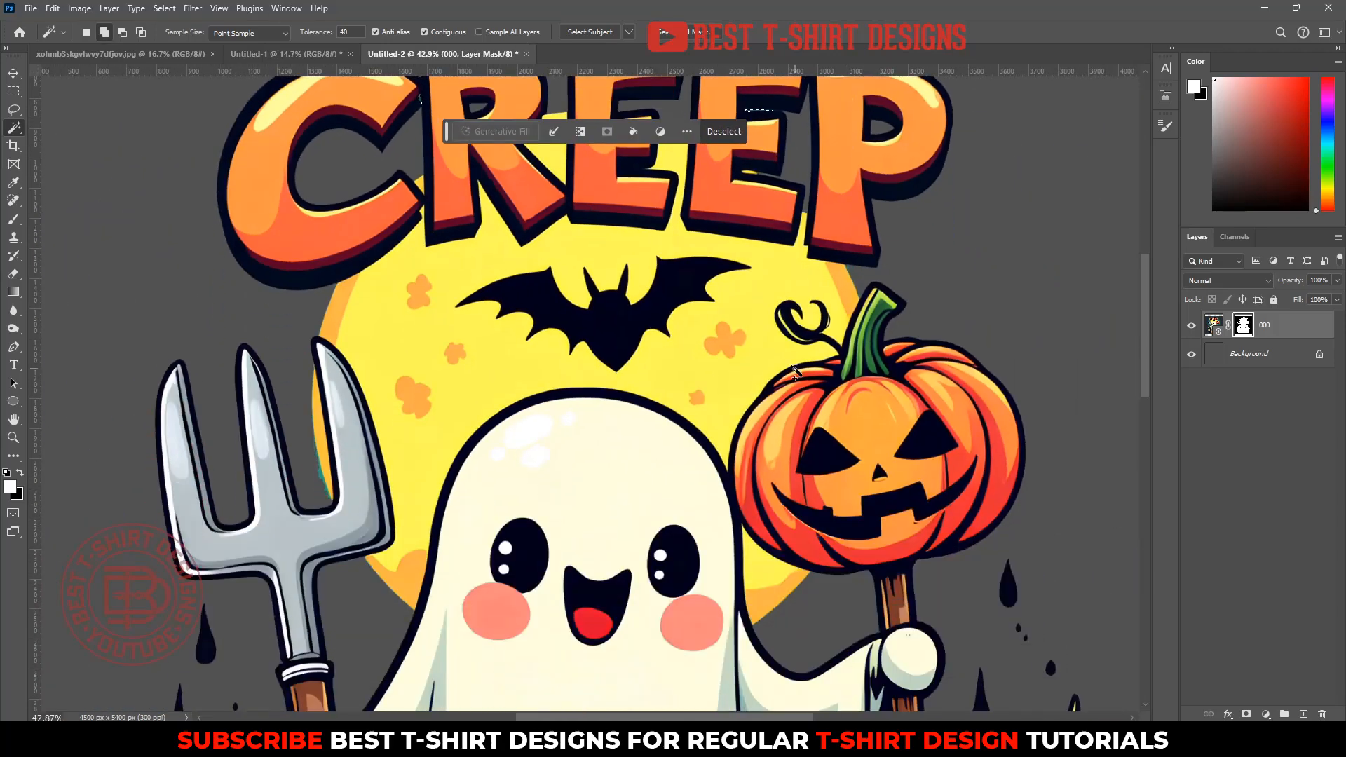
Add the area with leftover teal beneath the ghost's arm, beside the pumpkin pole, to the selection.
{"action": "scroll", "coordinate": [691, 556], "scroll_direction": "down", "scroll_amount": 3}
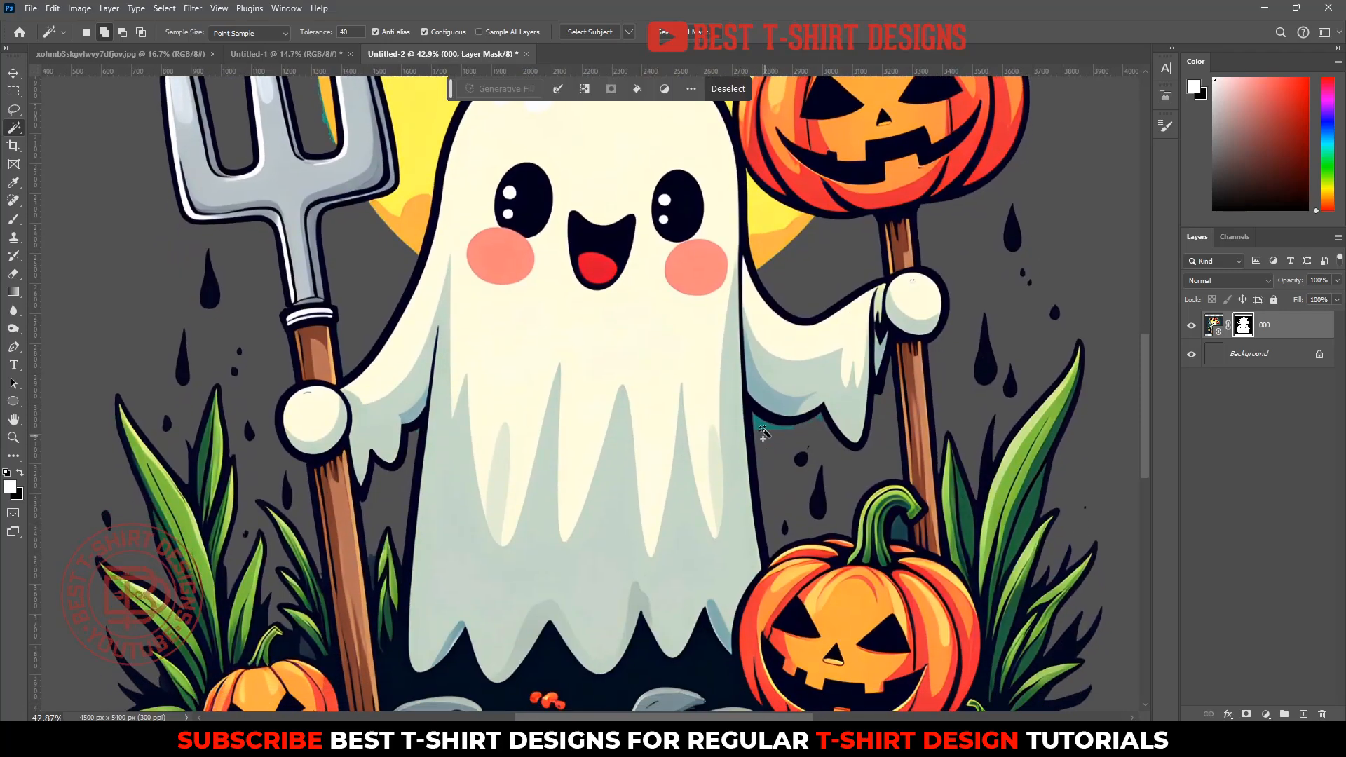
{"action": "left_click", "coordinate": [763, 429]}
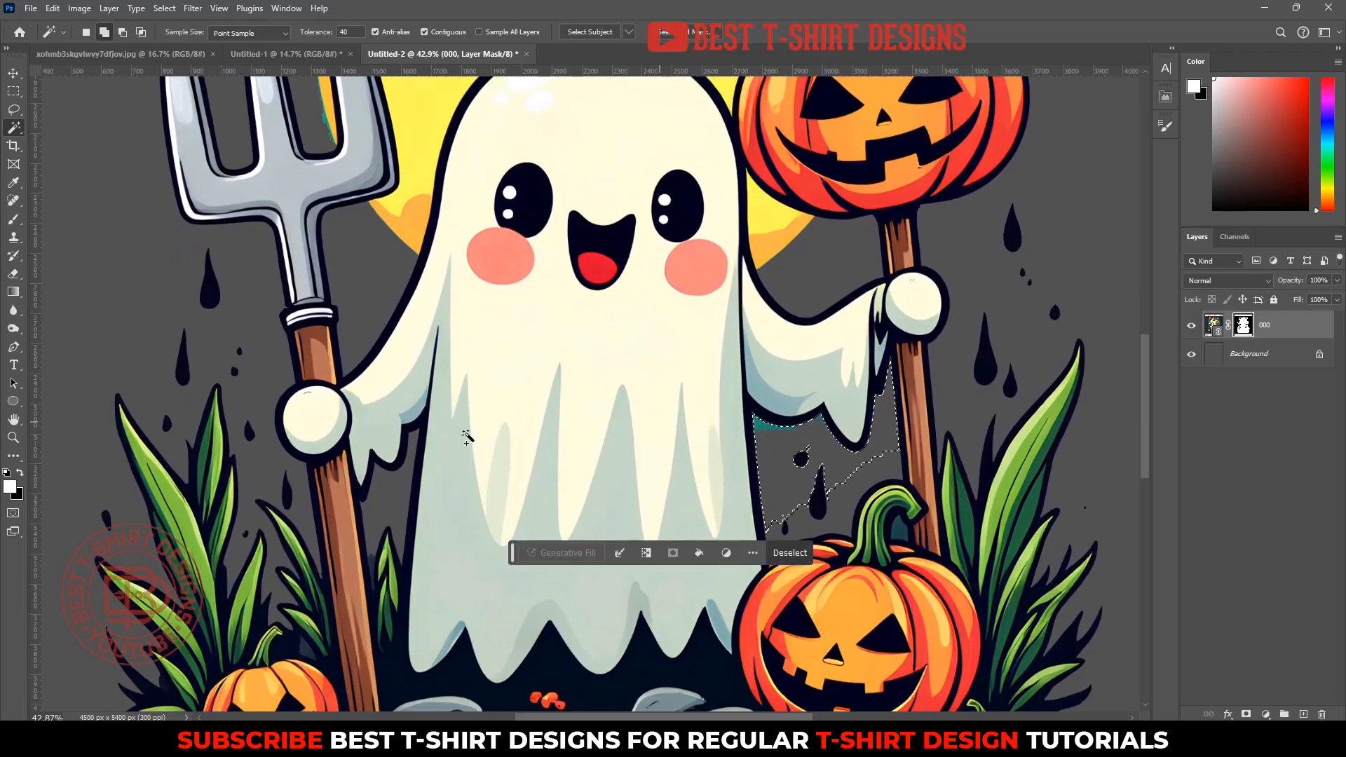
{"action": "scroll", "coordinate": [426, 440], "scroll_direction": "down", "scroll_amount": 4}
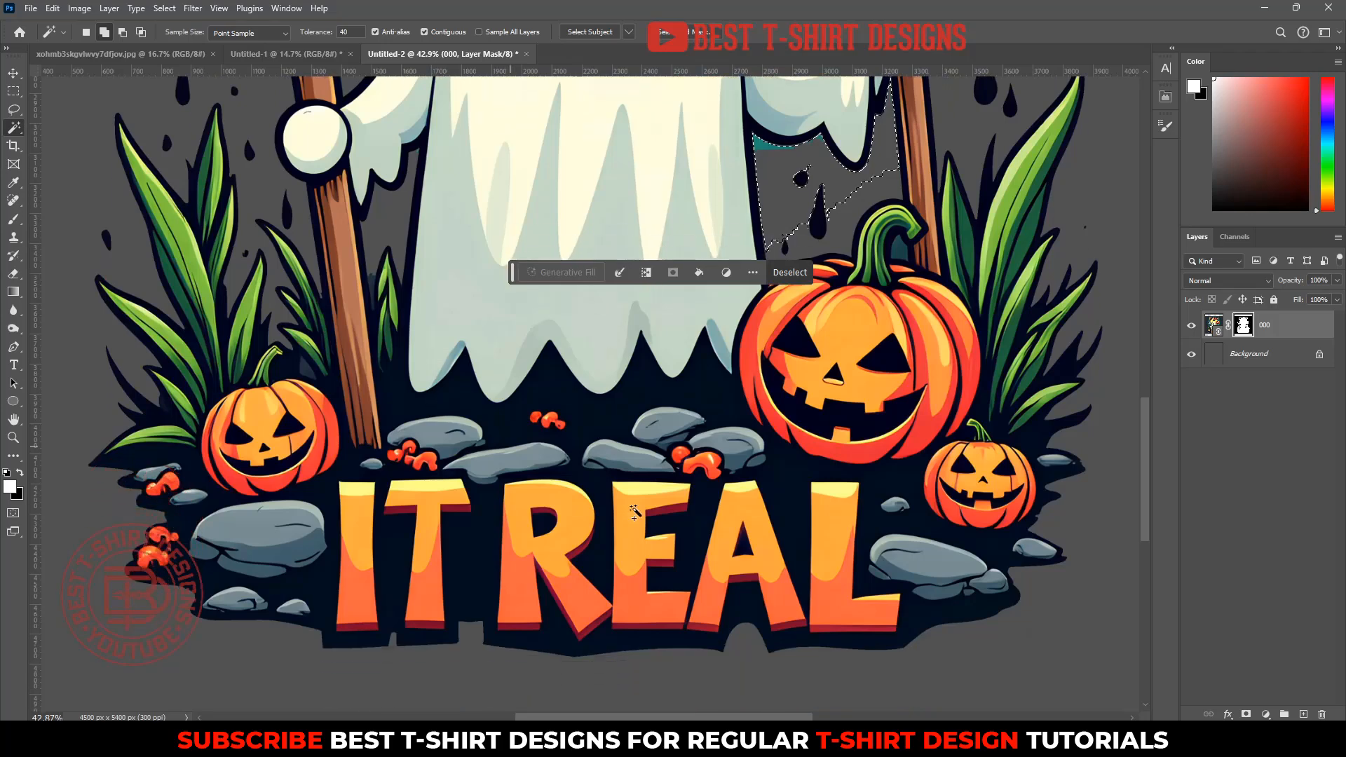
{"action": "scroll", "coordinate": [918, 442], "scroll_direction": "up", "scroll_amount": 4}
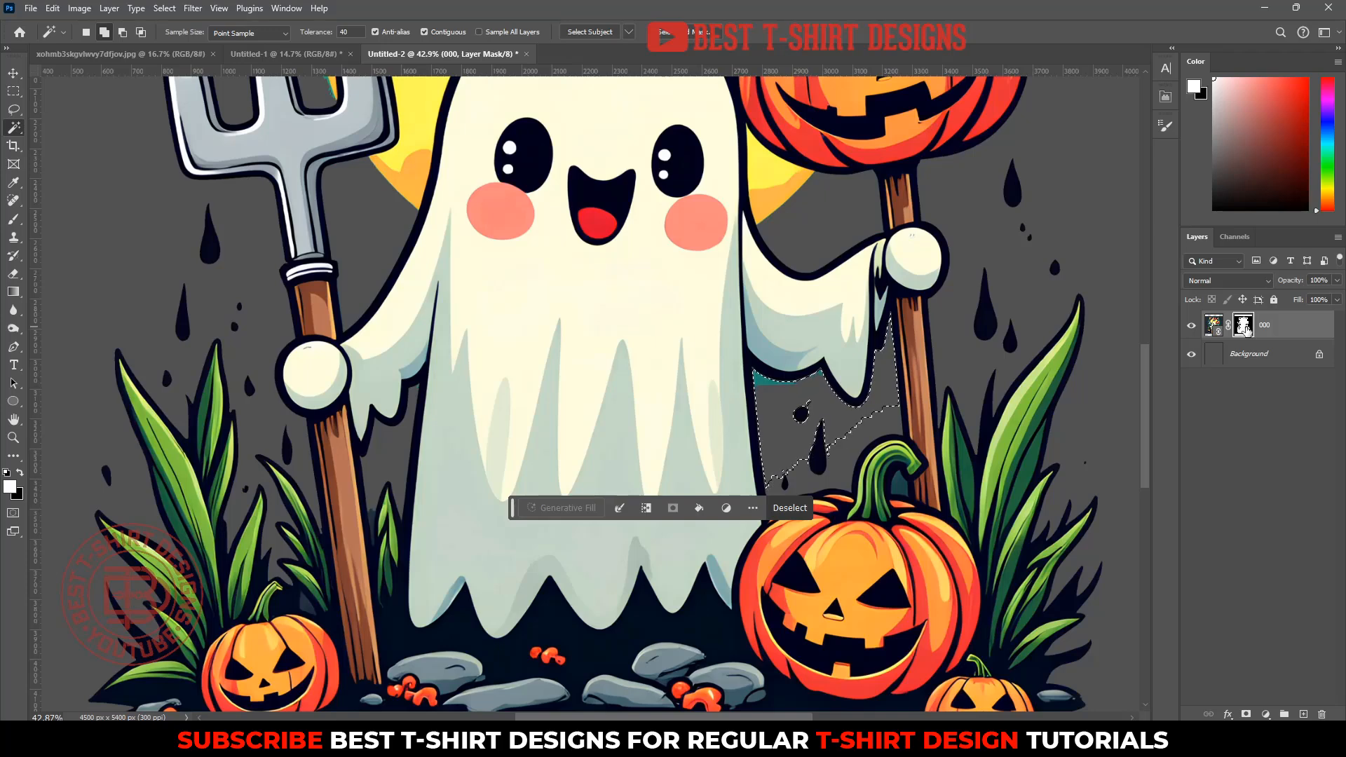
Paint black on the layer mask with the Brush over the selected teal remnants, and clear the selection.
{"action": "key", "text": "b"}
{"action": "key", "text": "x"}
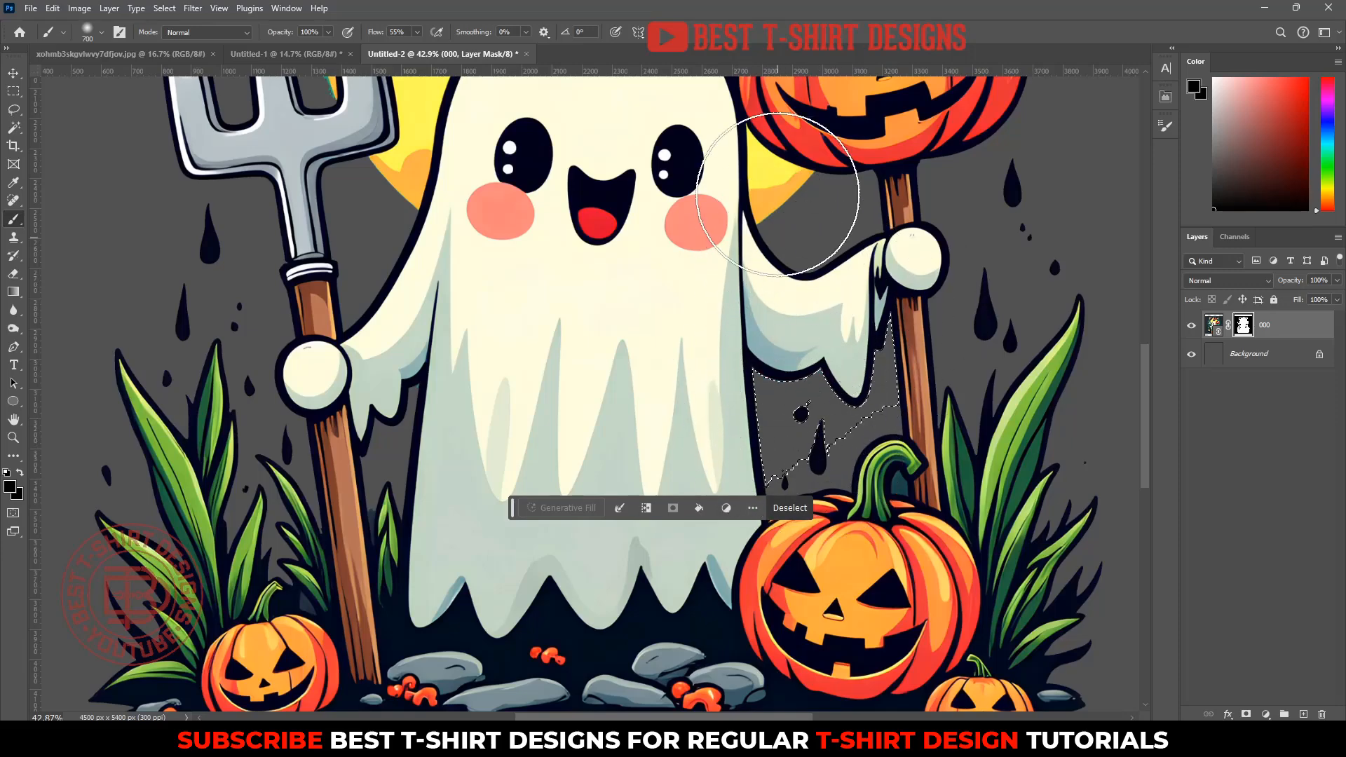
{"action": "left_click_drag", "start_coordinate": [777, 194], "coordinate": [754, 621]}
{"action": "left_click_drag", "start_coordinate": [784, 193], "coordinate": [778, 395]}
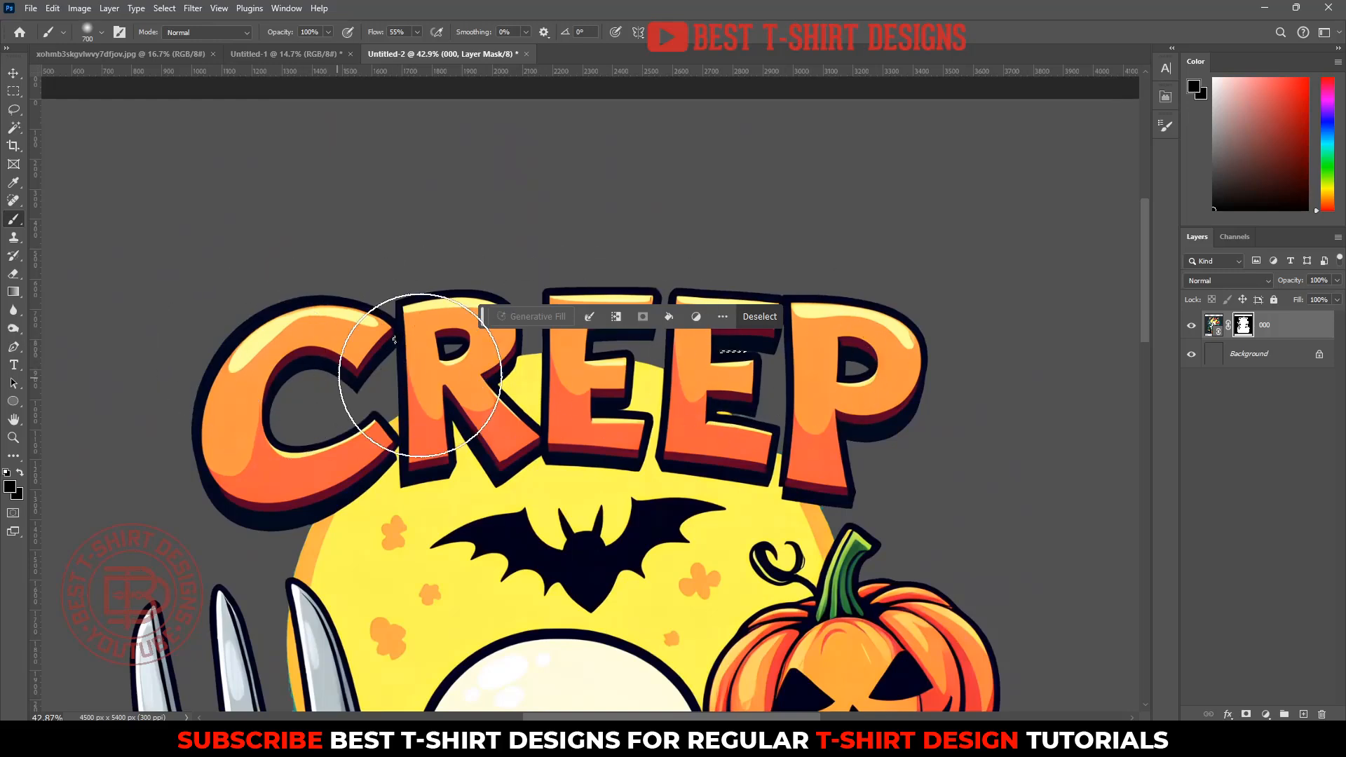
{"action": "left_click", "coordinate": [760, 316]}
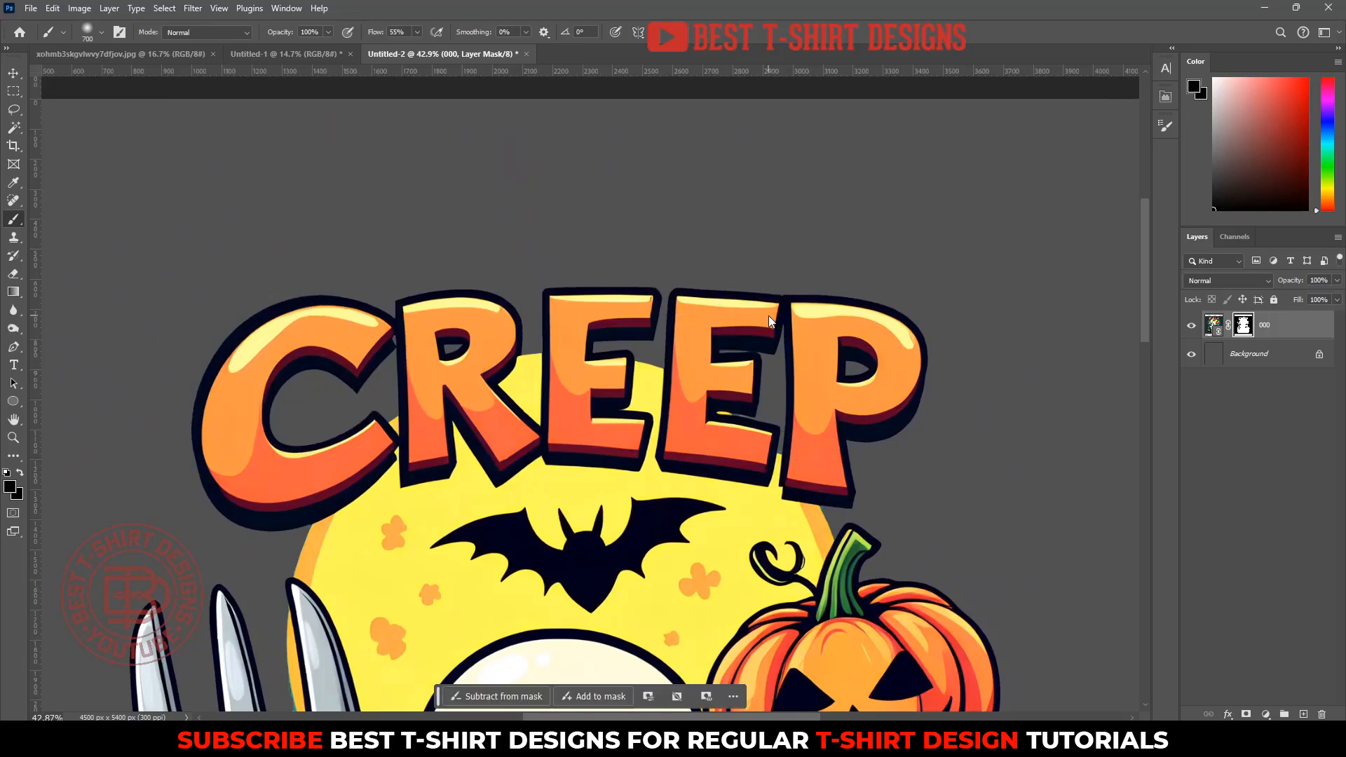
Scale the masked ghost artwork about its centre to 126.04% so it fills the canvas, and deselect the layer.
{"action": "scroll", "coordinate": [642, 209], "scroll_direction": "down", "scroll_amount": 5}
{"action": "key", "text": "v"}
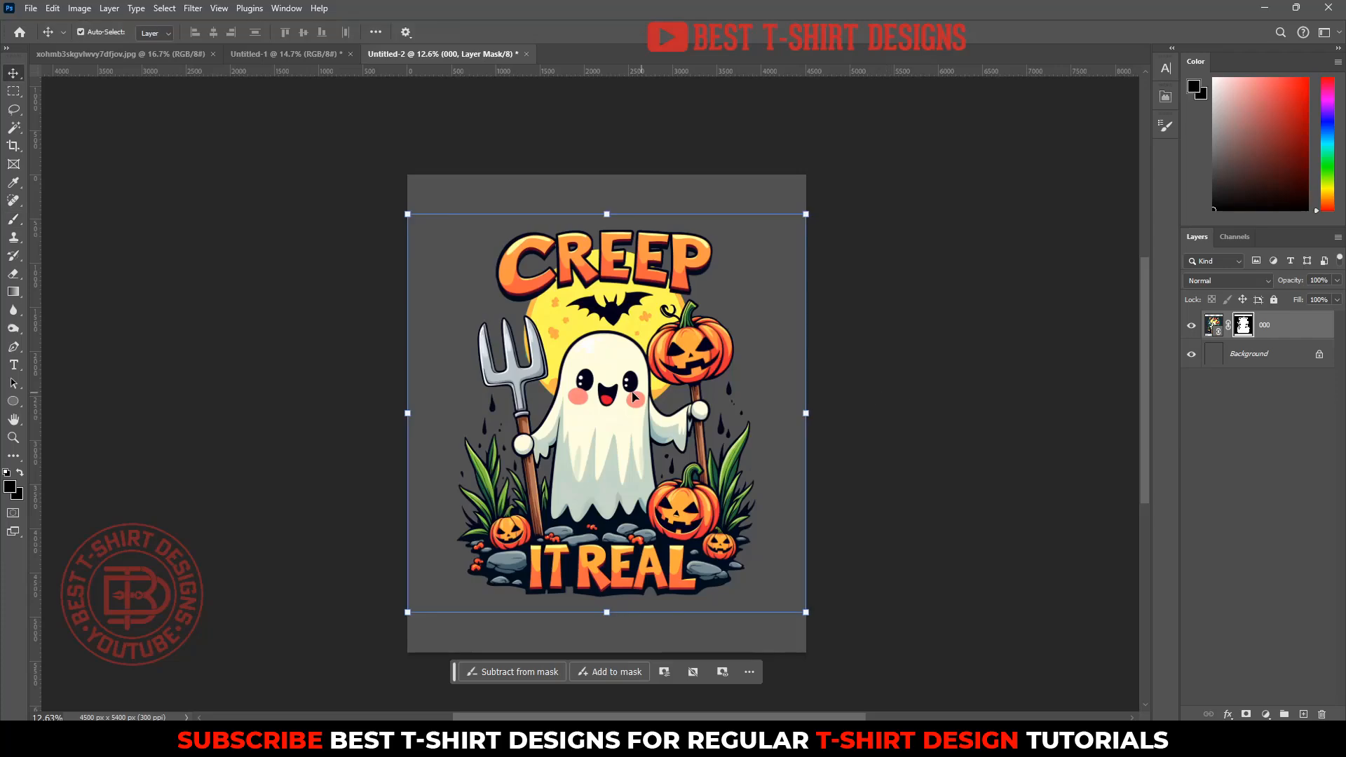
{"action": "left_click_drag", "start_coordinate": [589, 530], "coordinate": [588, 484]}
{"action": "left_click_drag", "start_coordinate": [604, 567], "coordinate": [599, 671]}
{"action": "key", "text": "Return"}
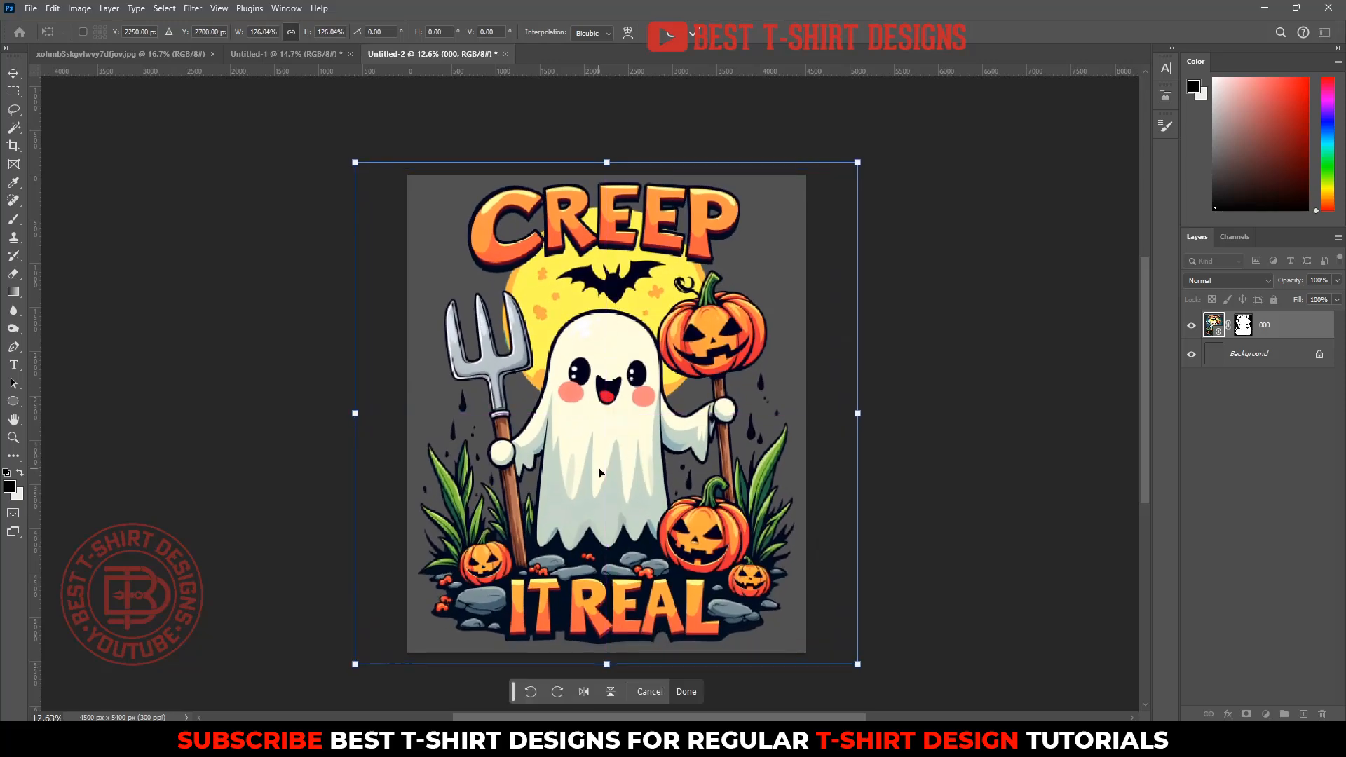
{"action": "left_click", "coordinate": [994, 503]}
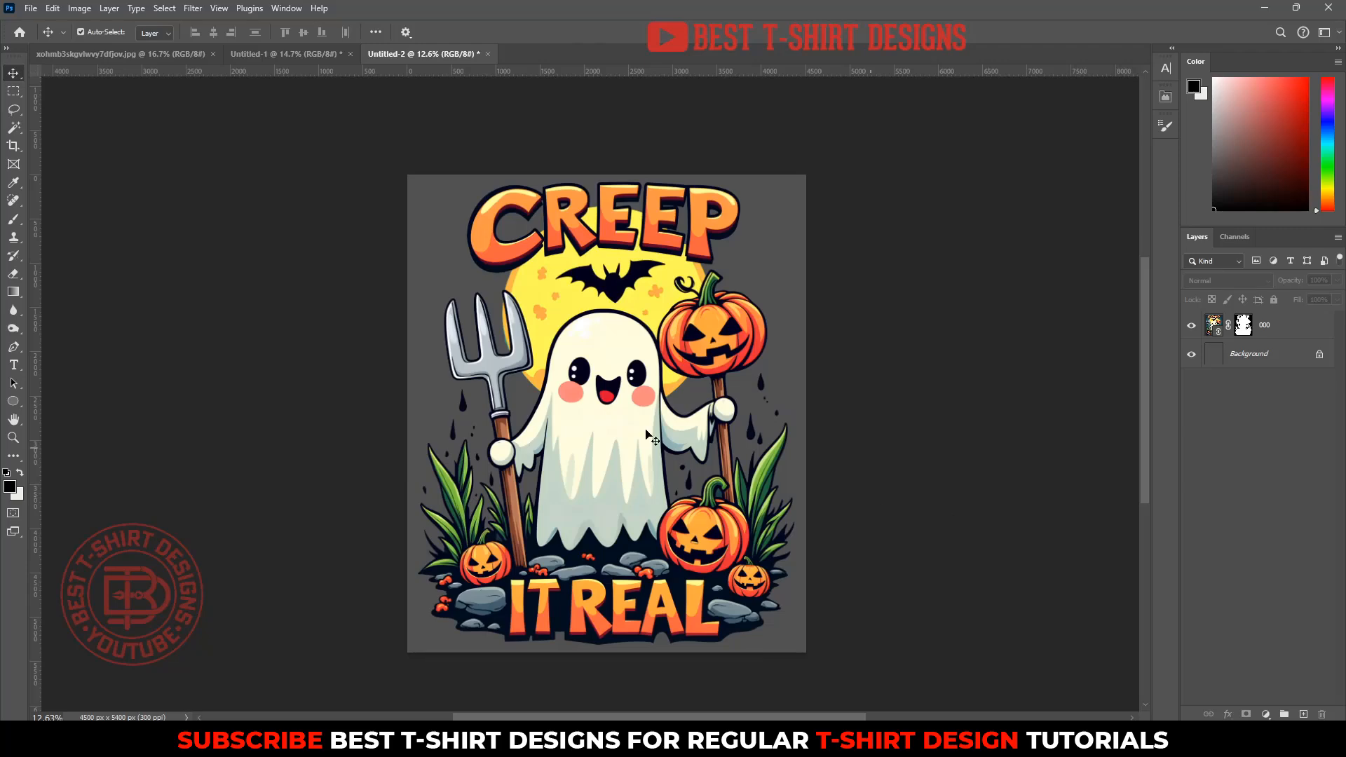
{"action": "left_click", "coordinate": [673, 440]}
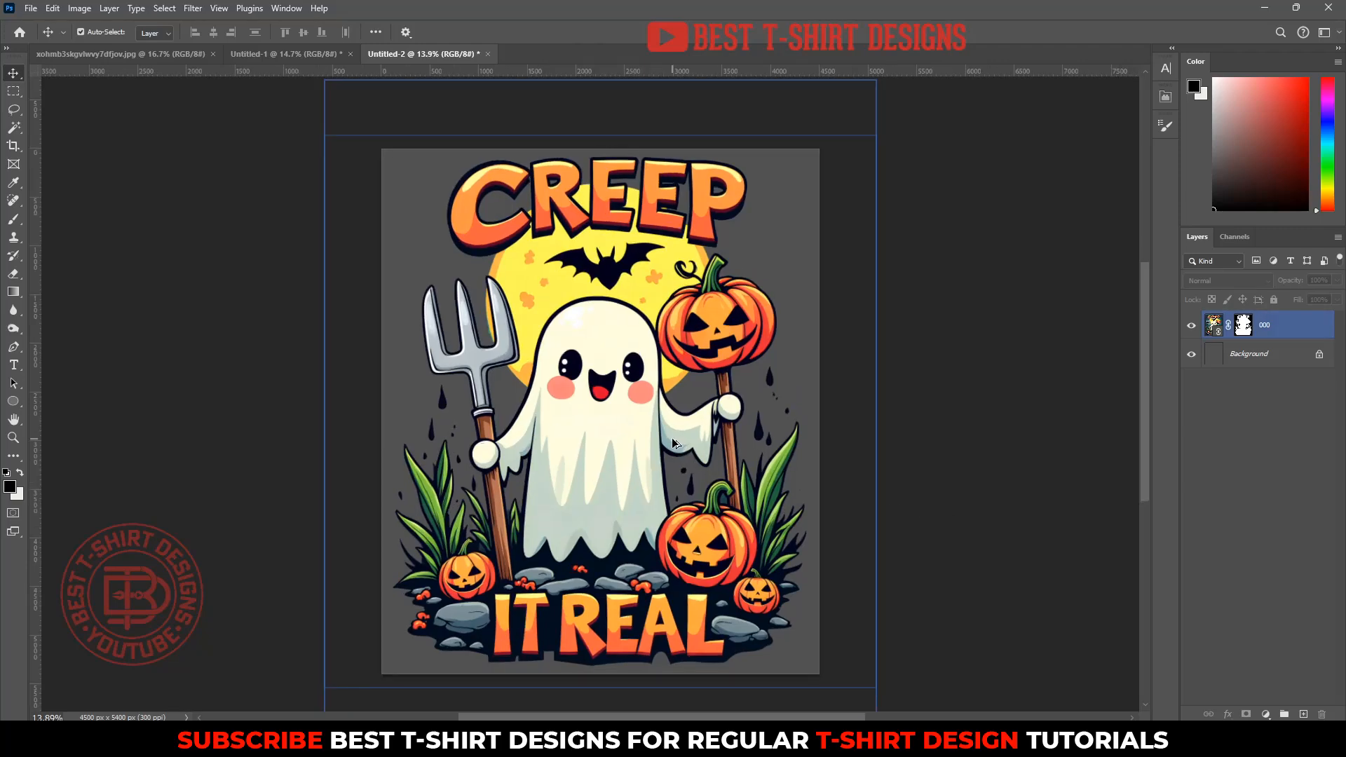
{"action": "left_click", "coordinate": [1132, 444]}
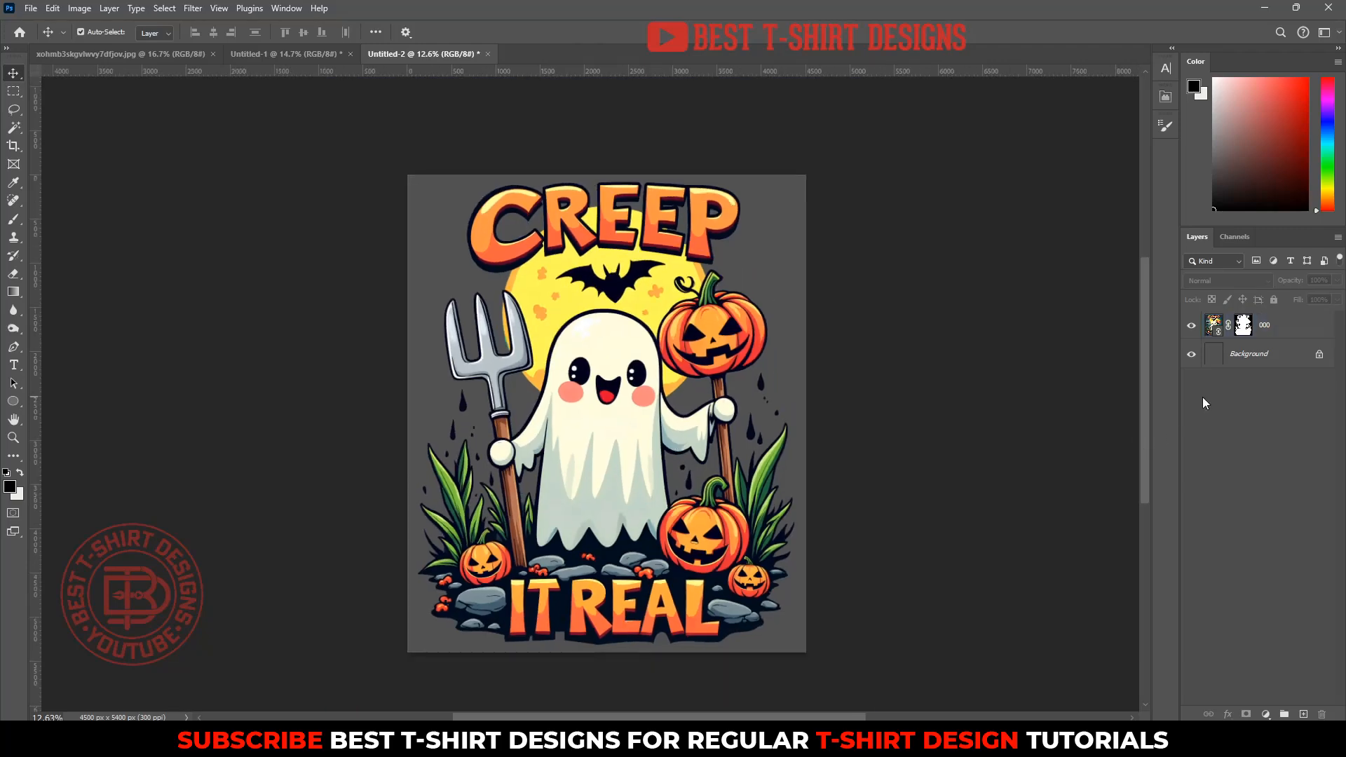
Check the ghost cutout against transparency with the Background layer temporarily hidden, and show the Background again.
{"action": "left_click", "coordinate": [1191, 355]}
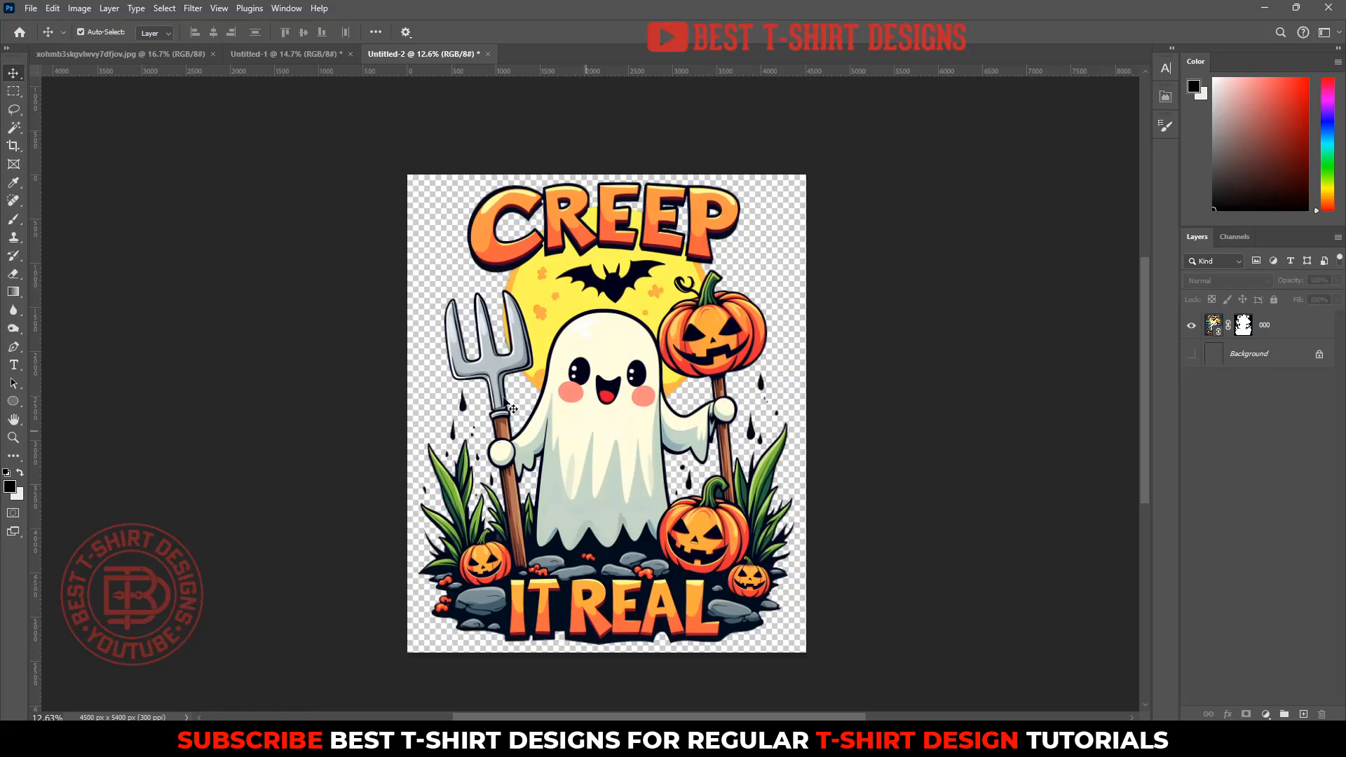
{"action": "scroll", "coordinate": [790, 376], "scroll_direction": "up", "scroll_amount": 10}
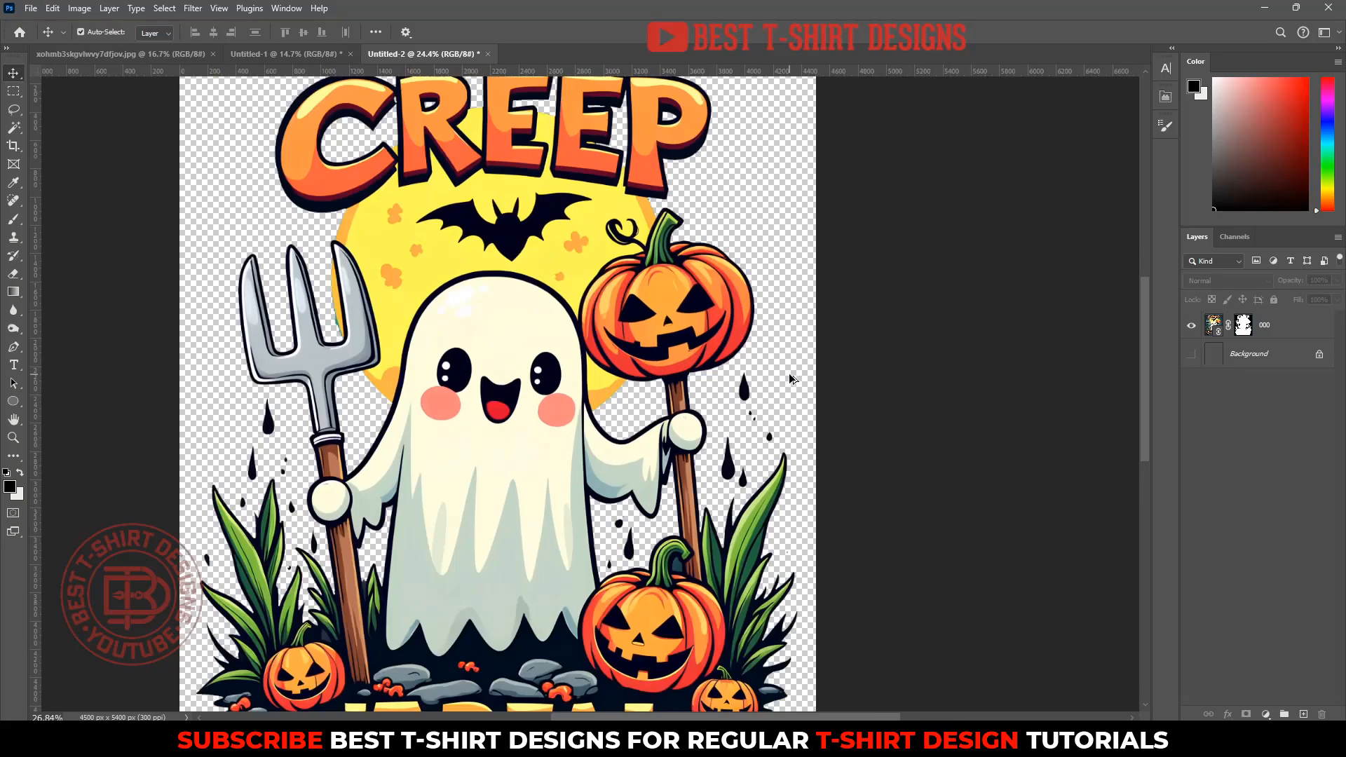
{"action": "scroll", "coordinate": [790, 376], "scroll_direction": "down", "scroll_amount": 10}
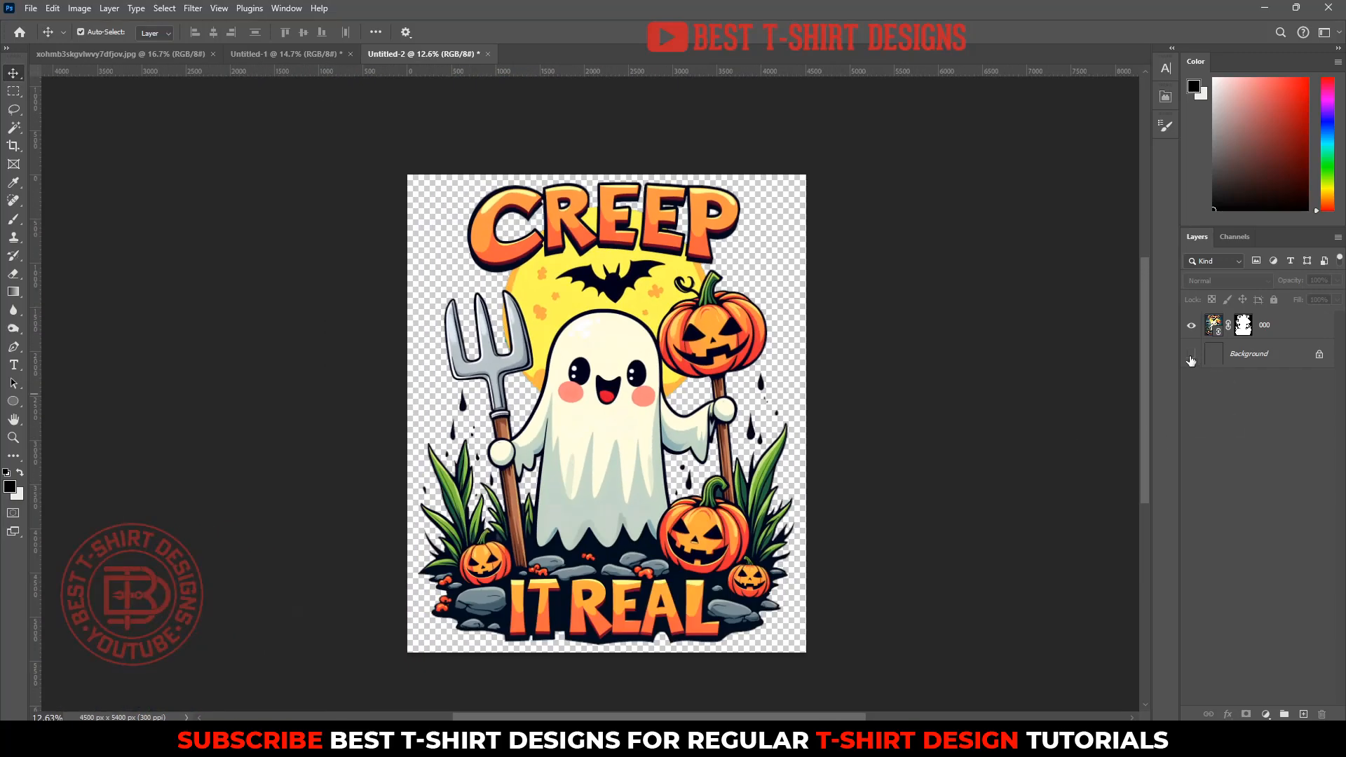
{"action": "left_click", "coordinate": [1191, 355]}
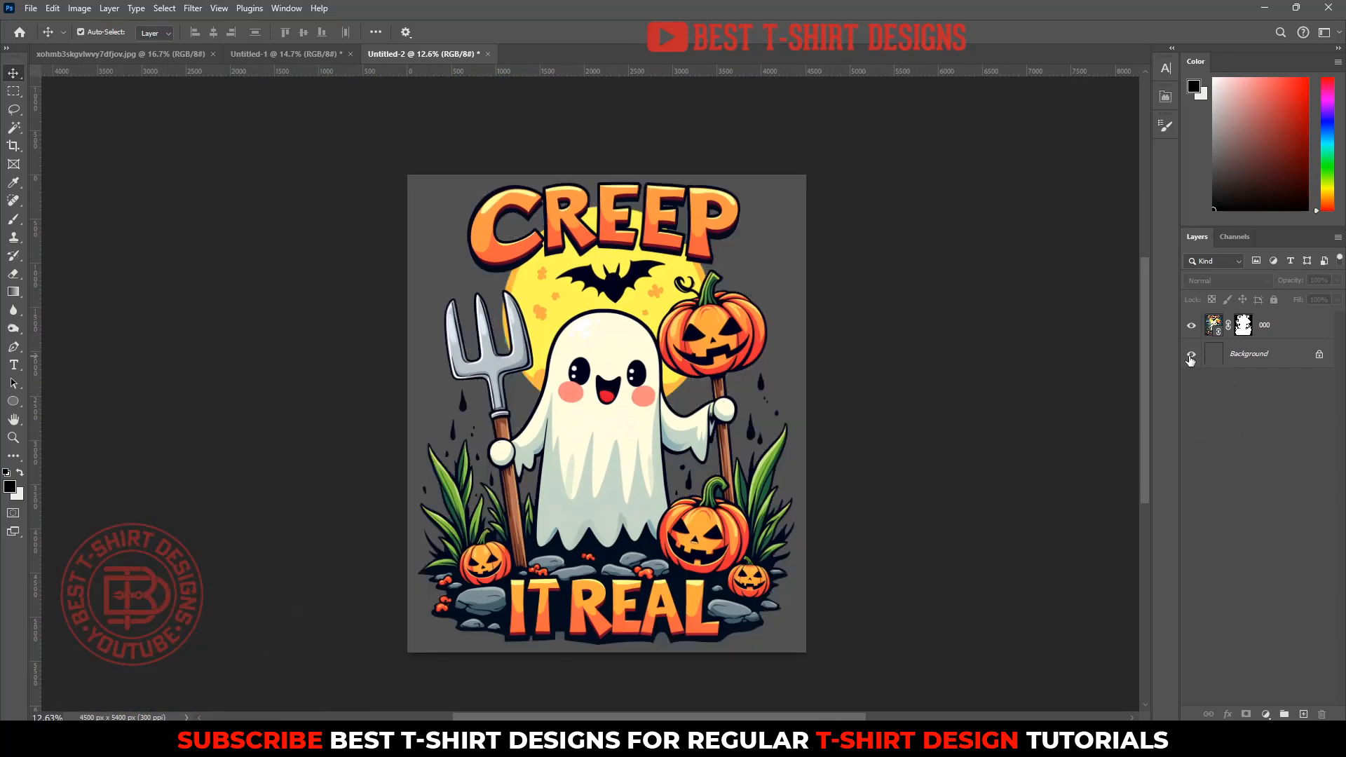
Add a black Color Fill layer beneath the ghost artwork, and hide both it and the Background.
{"action": "scroll", "coordinate": [862, 475], "scroll_direction": "up", "scroll_amount": 7}
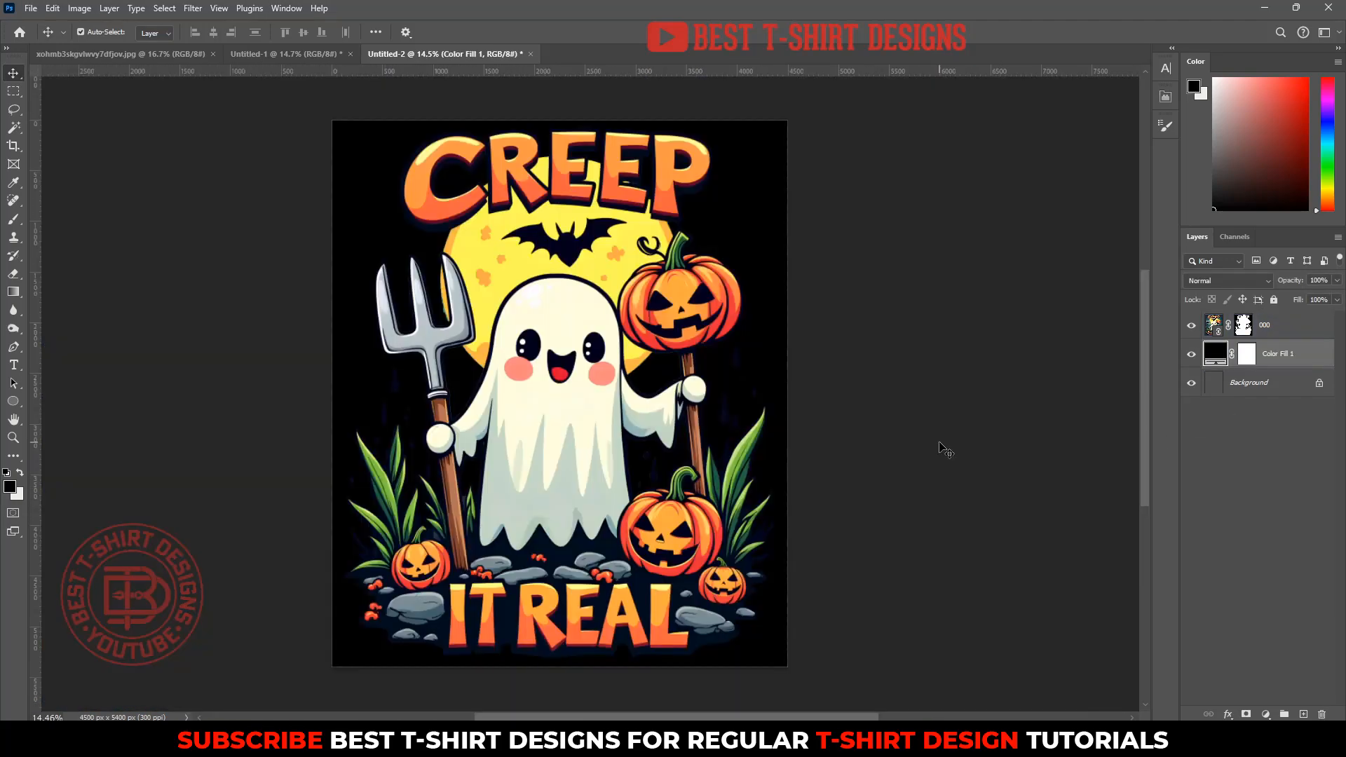
{"action": "left_click", "coordinate": [1191, 354]}
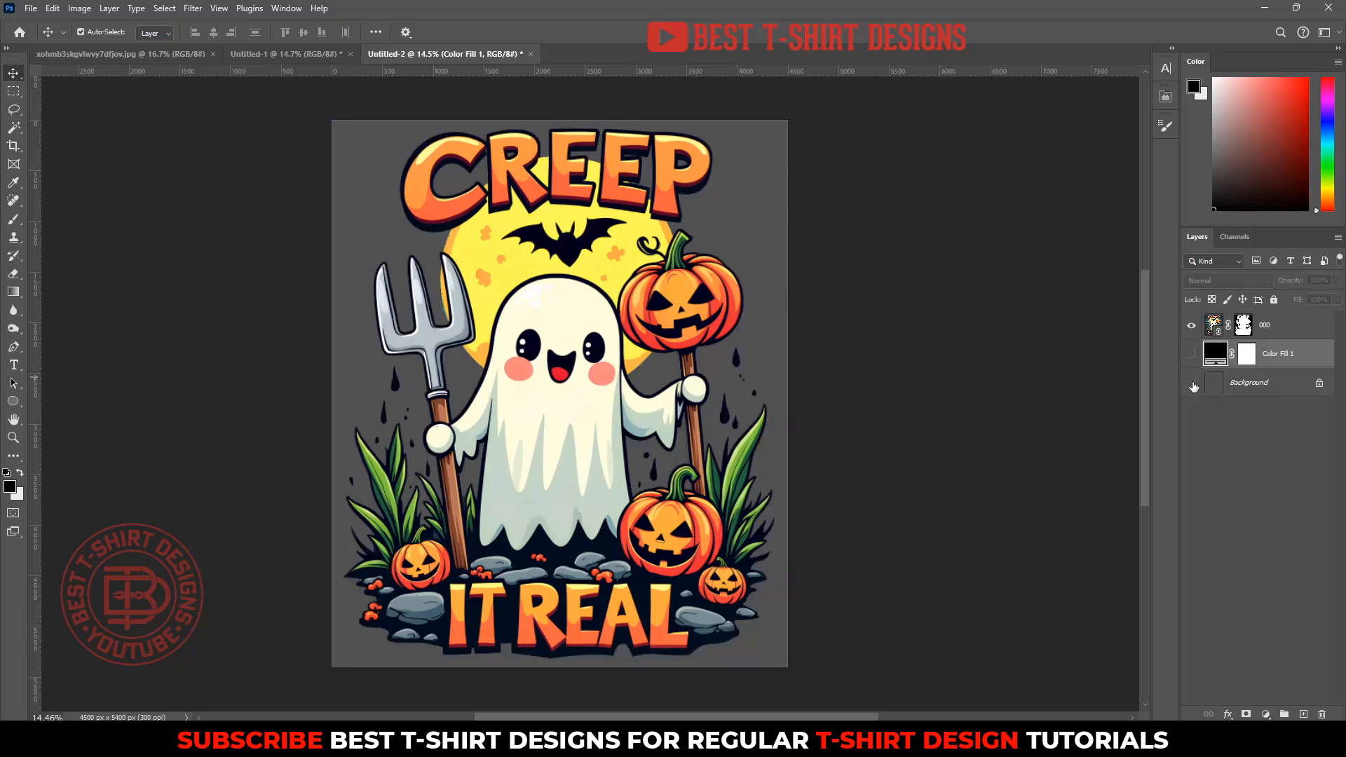
{"action": "left_click", "coordinate": [1191, 382]}
{"action": "scroll", "coordinate": [384, 400], "scroll_direction": "up", "scroll_amount": 2}
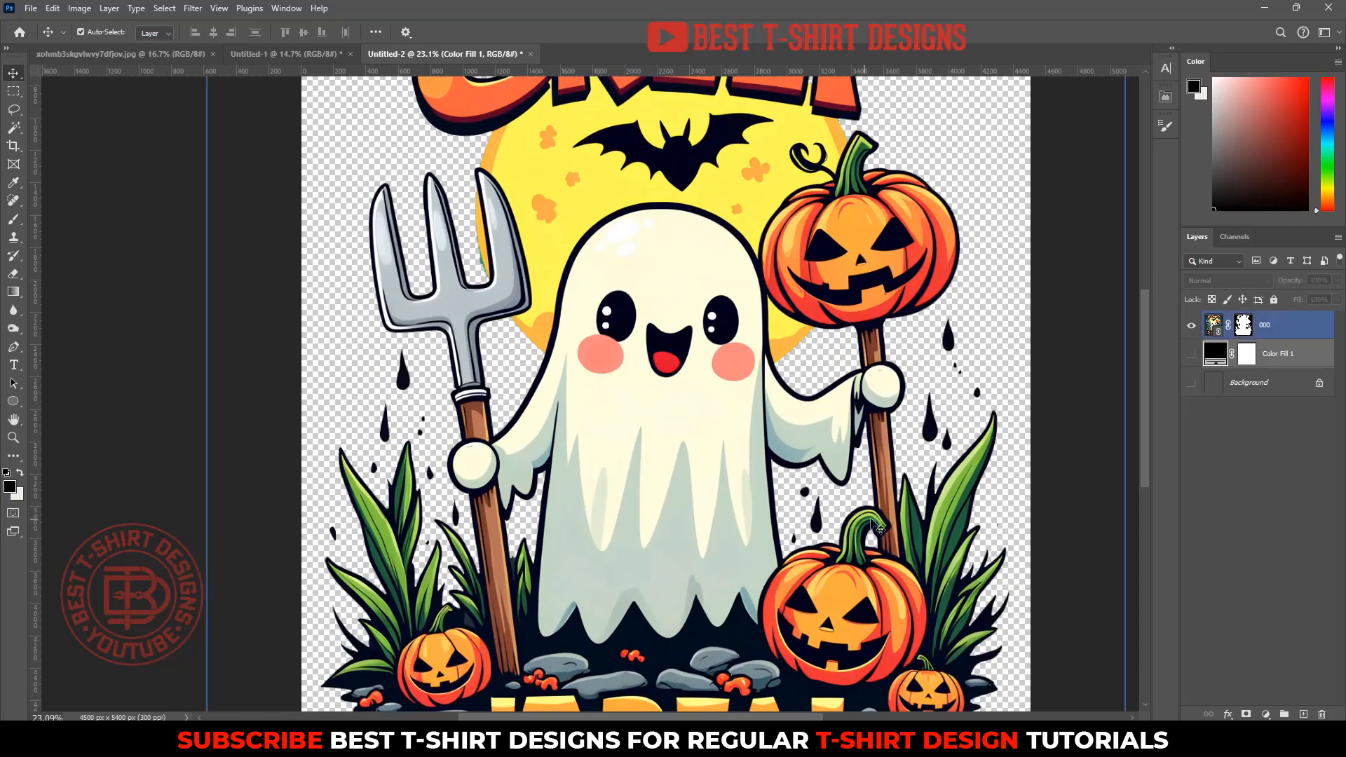
{"action": "scroll", "coordinate": [479, 414], "scroll_direction": "down", "scroll_amount": 5}
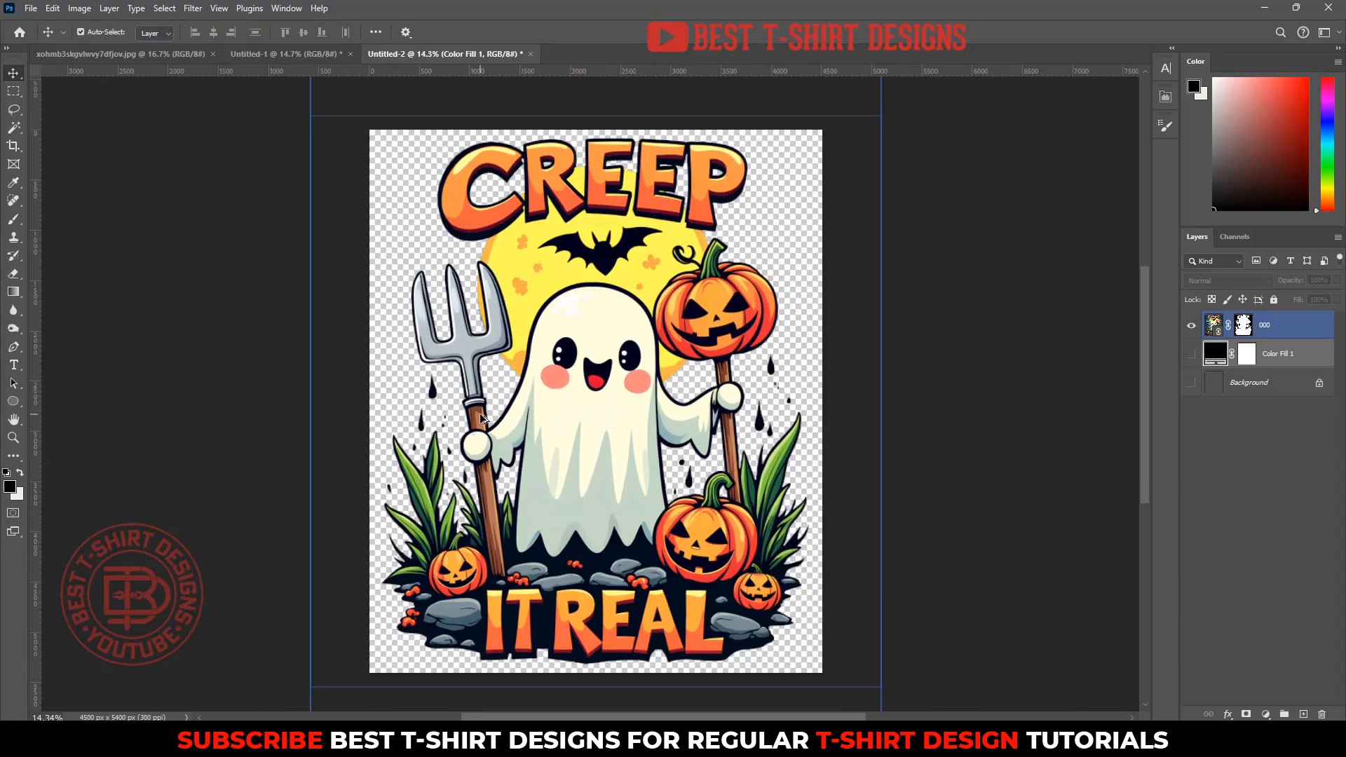
{"action": "scroll", "coordinate": [679, 417], "scroll_direction": "up", "scroll_amount": 3}
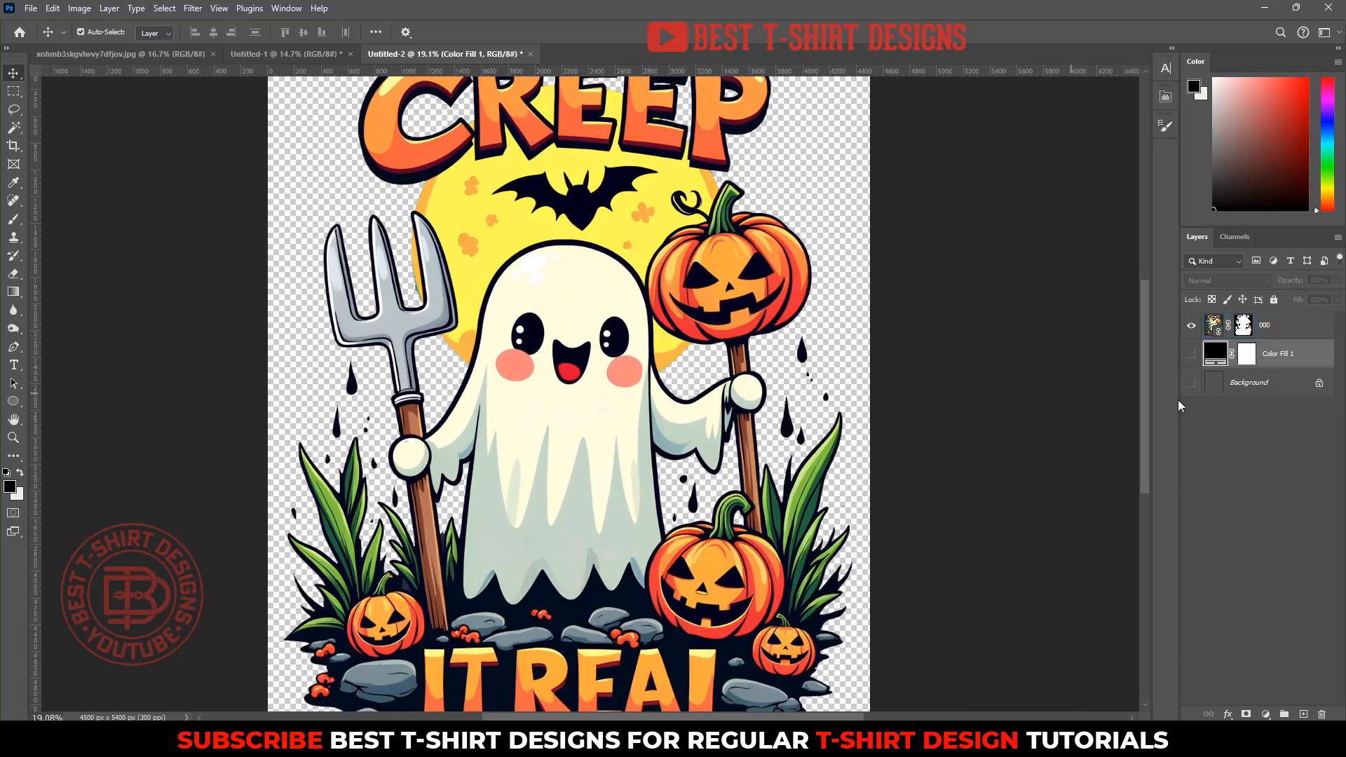
Select the dark raindrops and small dots beside the ghost's pumpkin pole on the artwork layer with the Magic Wand.
{"action": "left_click", "coordinate": [1192, 358]}
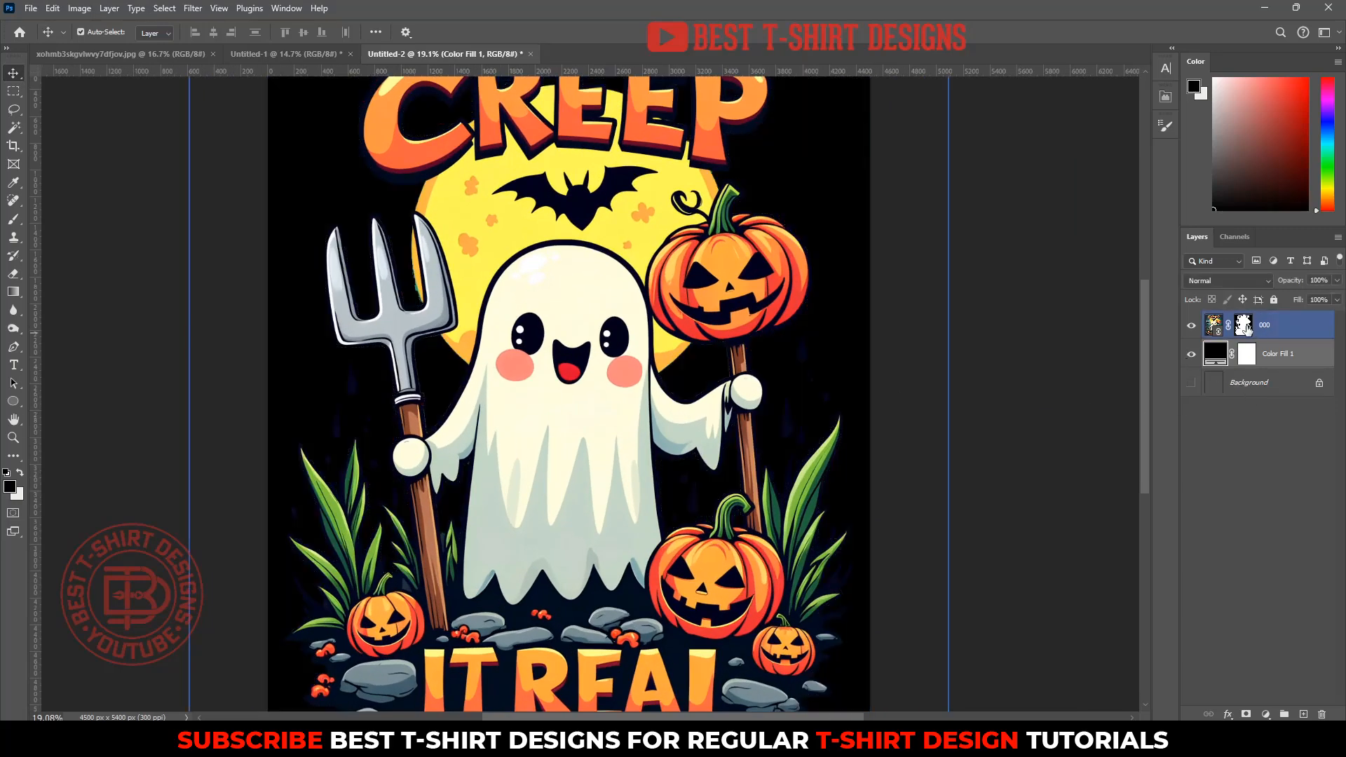
{"action": "left_click", "coordinate": [1244, 326], "text": "ctrl"}
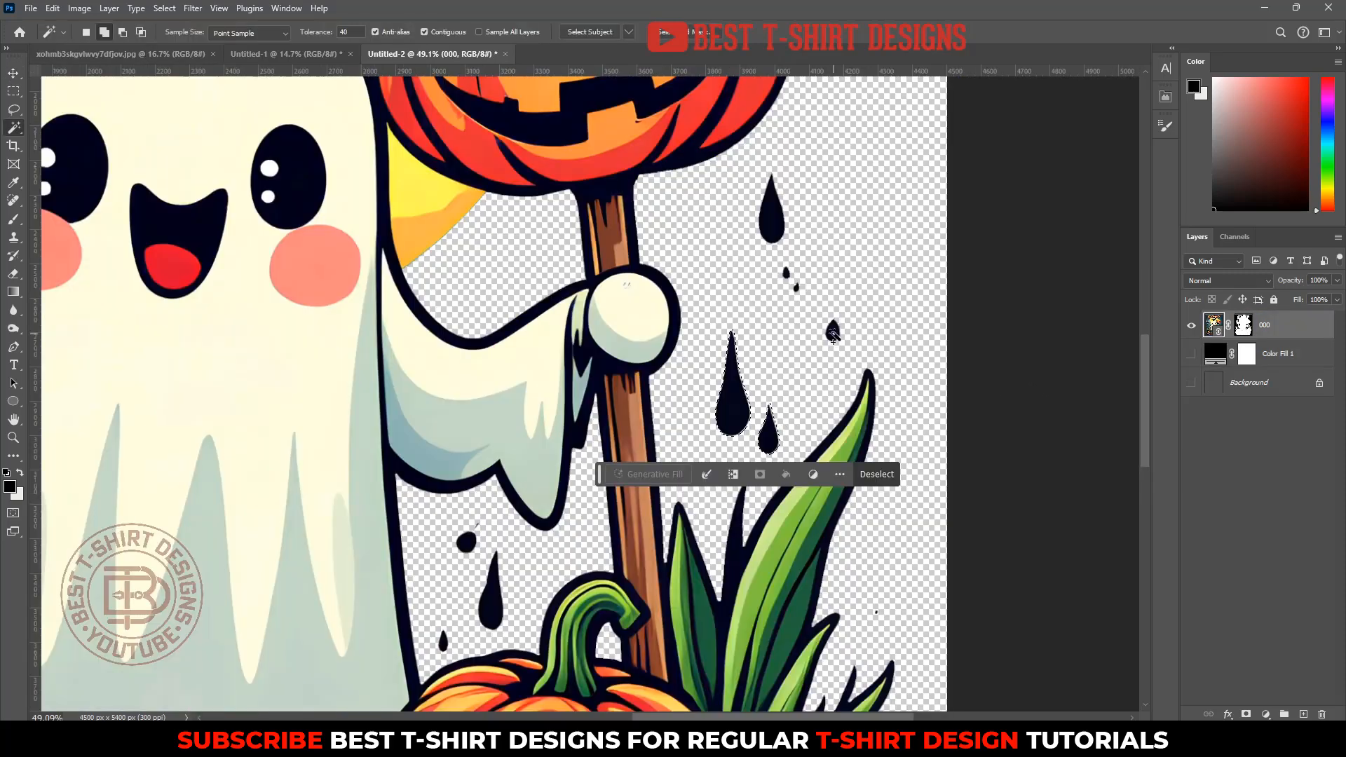
{"action": "left_click", "coordinate": [833, 333]}
{"action": "left_click", "coordinate": [773, 221]}
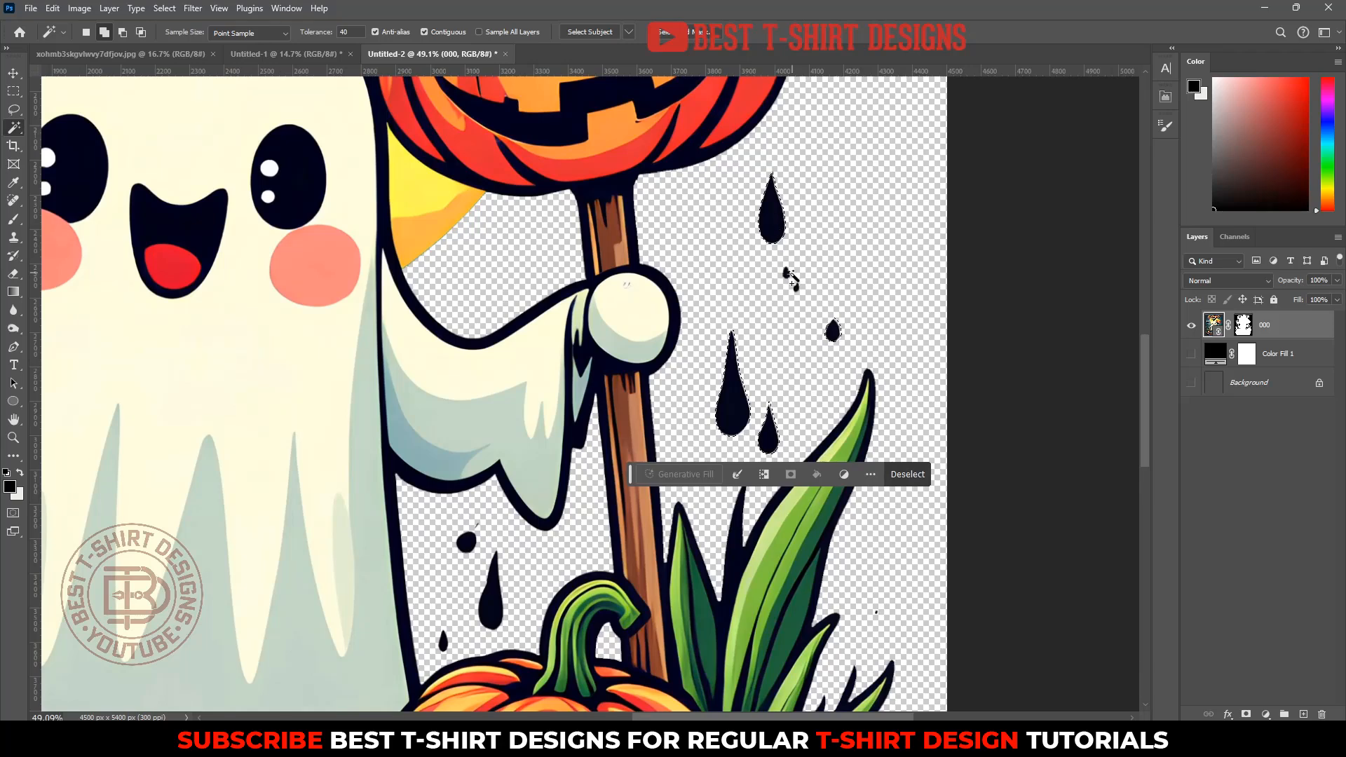
{"action": "left_click", "coordinate": [786, 274]}
{"action": "left_click", "coordinate": [796, 287]}
Recolor the selected raindrops on a new layer with Color Overlay, painting with the Brush in cream sampled from the ghost, and deselect.
{"action": "left_click", "coordinate": [1303, 715]}
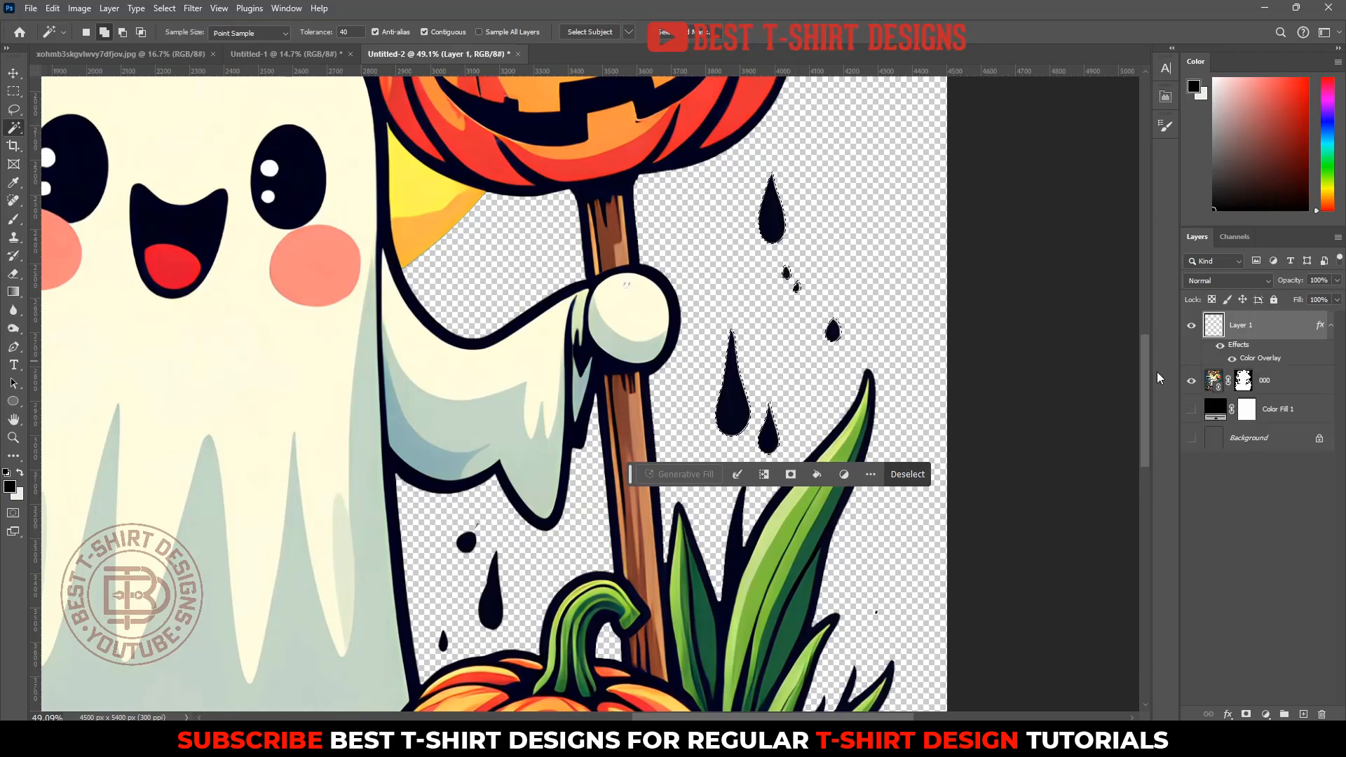
{"action": "key", "text": "b"}
{"action": "left_click", "coordinate": [337, 336], "text": "alt"}
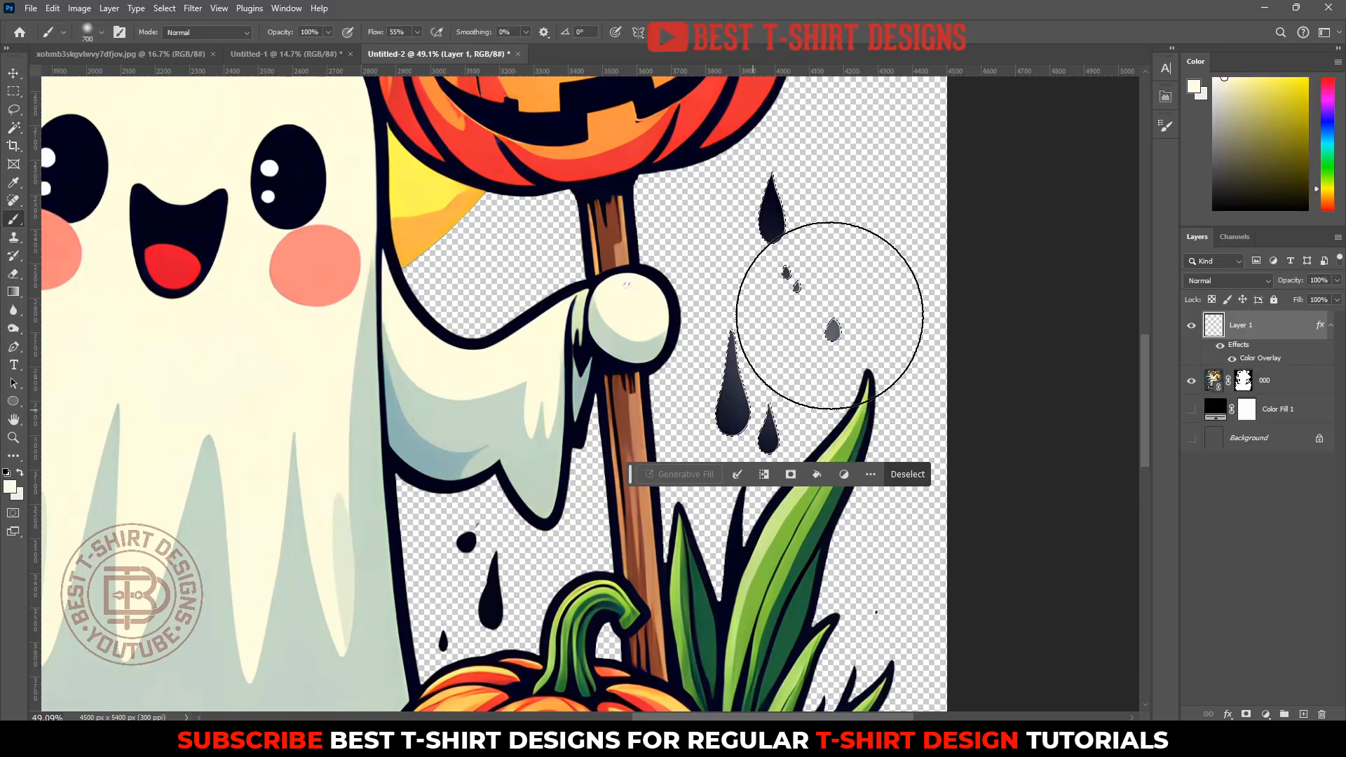
{"action": "mouse_move", "coordinate": [759, 368]}
{"action": "left_mouse_down"}
{"action": "mouse_move", "coordinate": [776, 391]}
{"action": "mouse_move", "coordinate": [842, 346]}
{"action": "mouse_move", "coordinate": [772, 301]}
{"action": "left_mouse_up"}
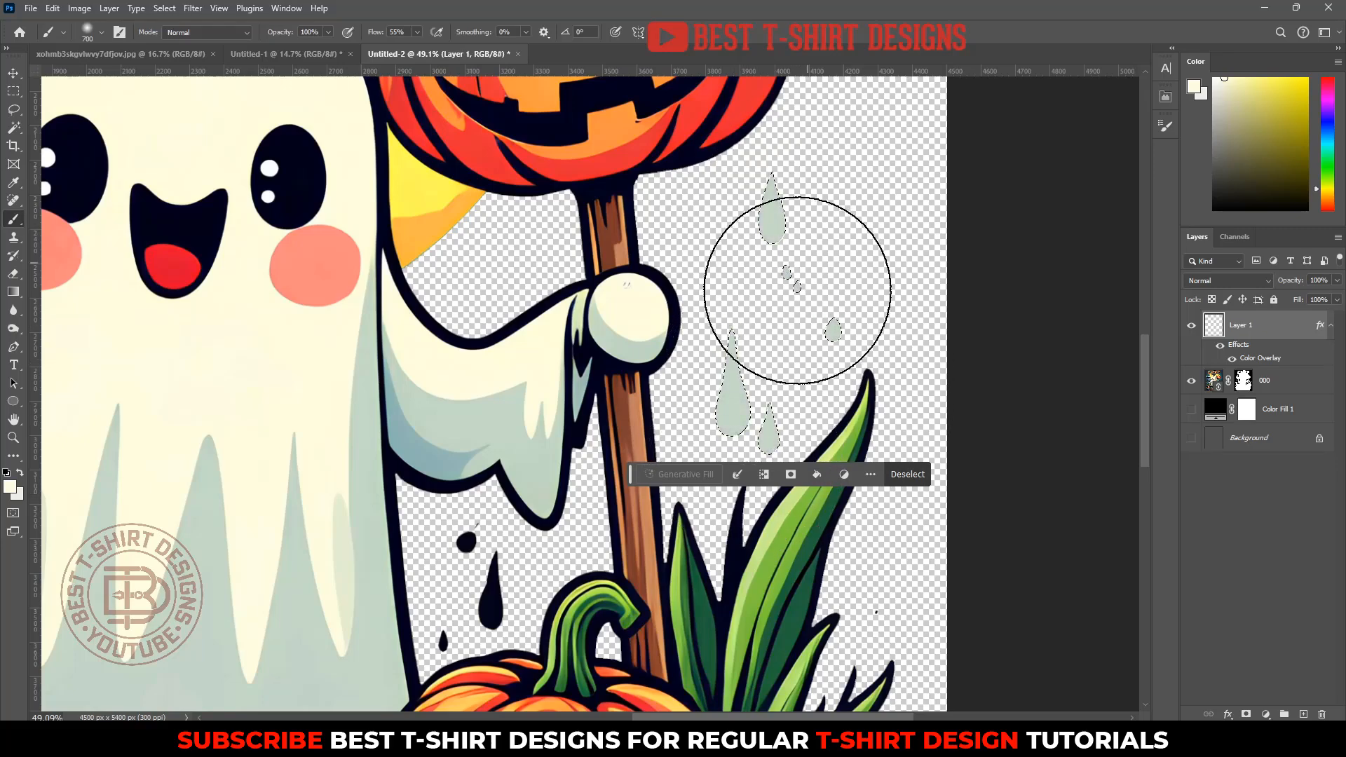
{"action": "scroll", "coordinate": [741, 351], "scroll_direction": "down", "scroll_amount": 5}
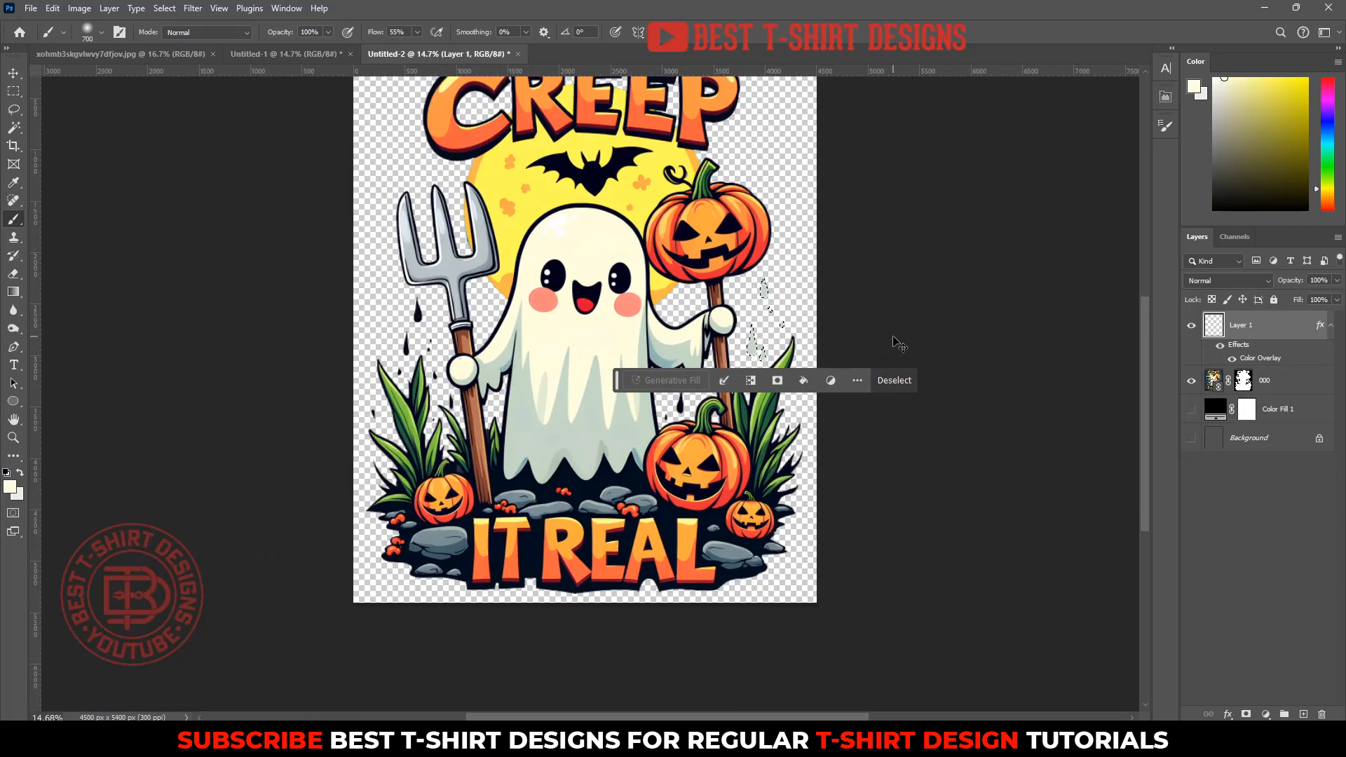
{"action": "key", "text": "ctrl+d"}
{"action": "key", "text": "v"}
Show the black Color Fill layer and check the recolored raindrops against the dark background.
{"action": "left_click", "coordinate": [957, 324]}
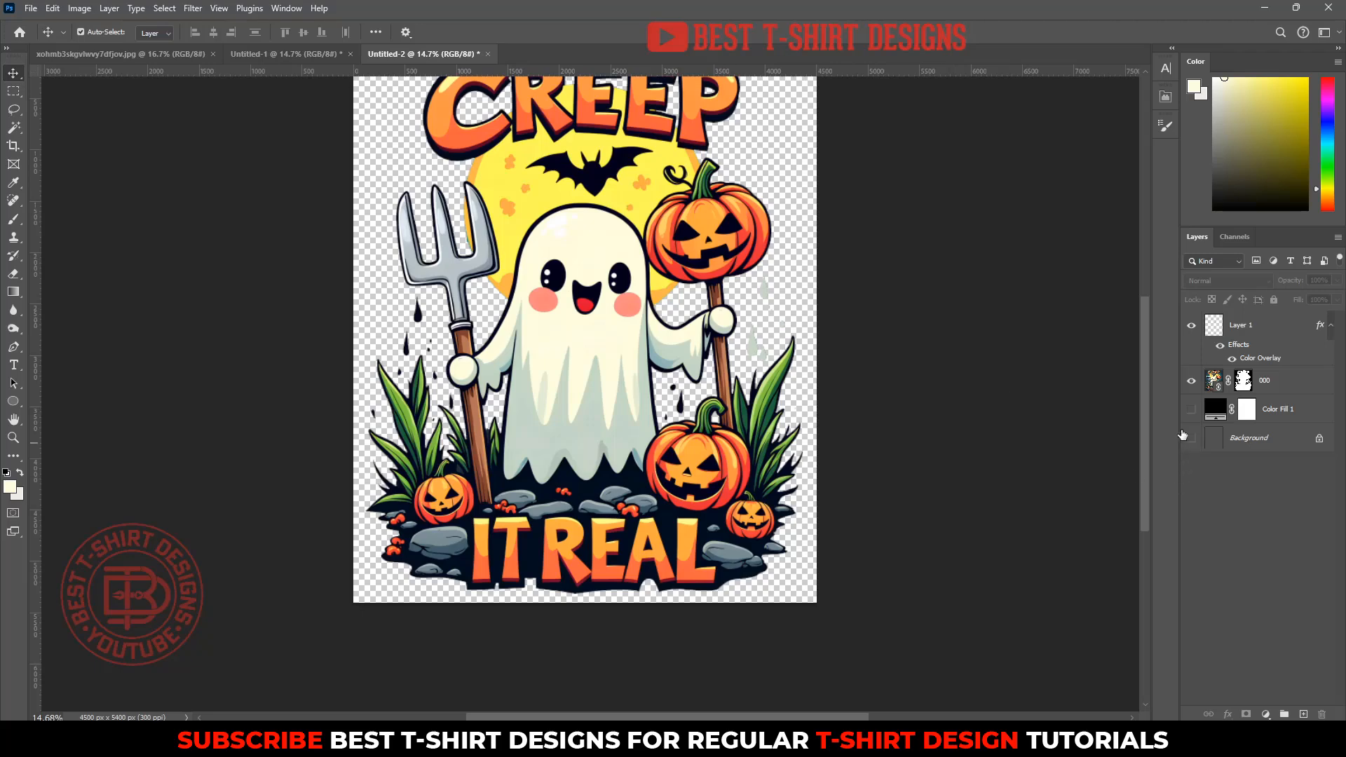
{"action": "left_click", "coordinate": [1191, 411]}
{"action": "left_click", "coordinate": [1284, 409]}
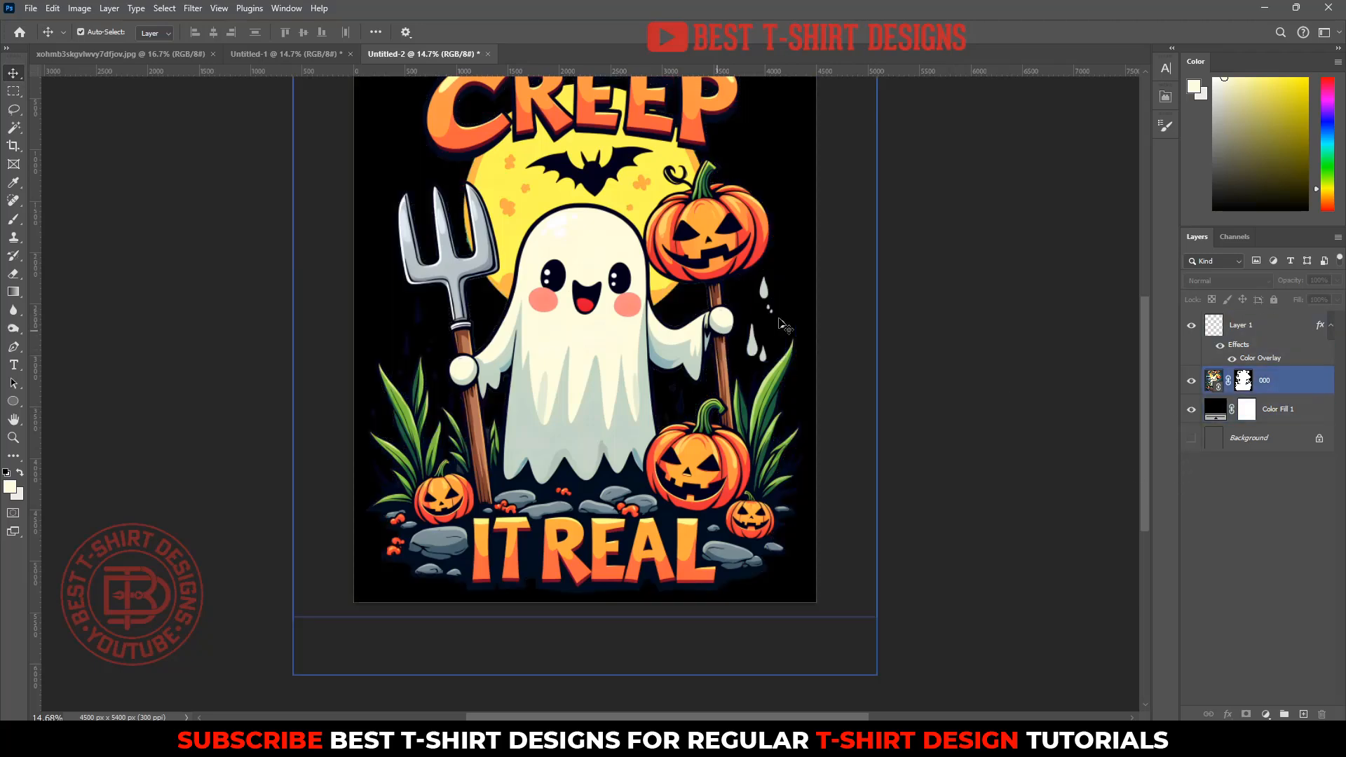
{"action": "left_click", "coordinate": [943, 361]}
{"action": "scroll", "coordinate": [971, 360], "scroll_direction": "up", "scroll_amount": 2}
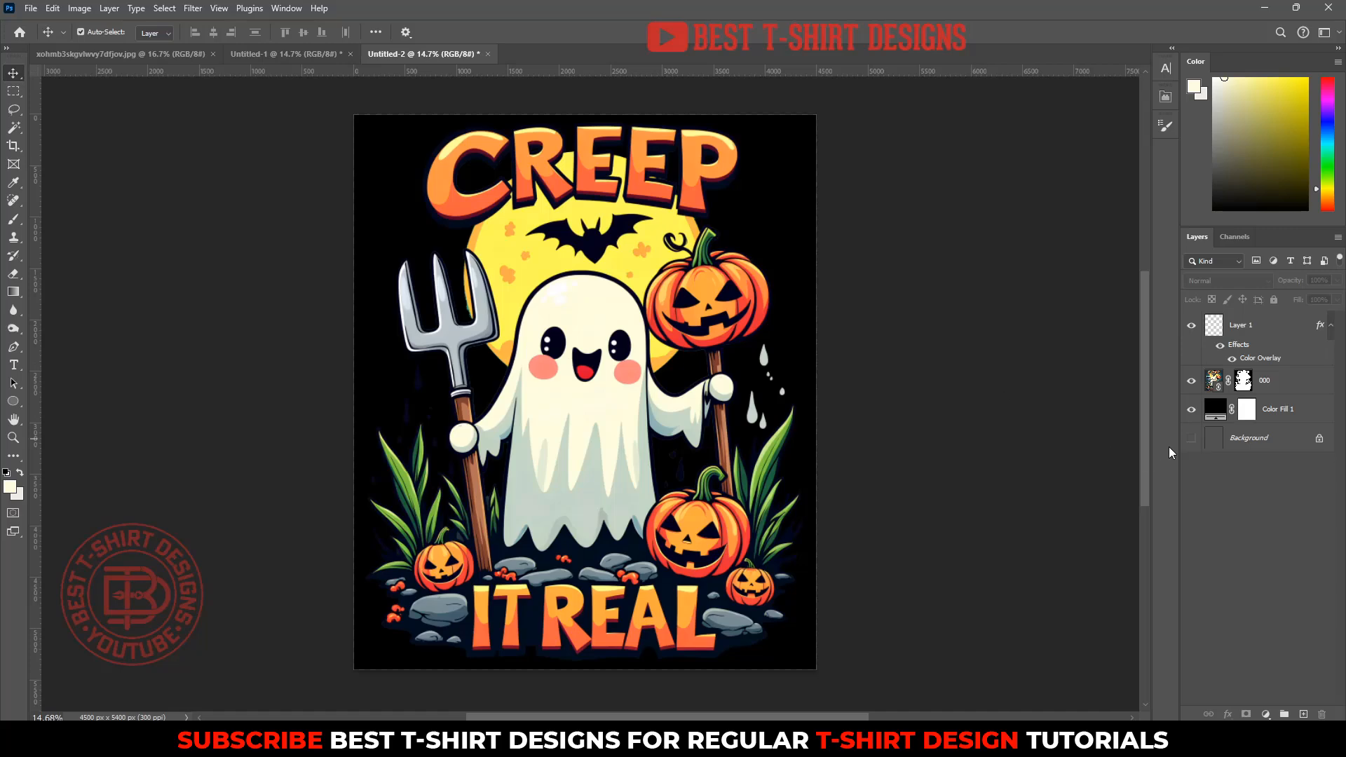
Hide the black Color Fill layer and the recolored raindrops layer, leaving only the ghost artwork visible.
{"action": "left_click", "coordinate": [1206, 389]}
{"action": "left_click", "coordinate": [1206, 411]}
{"action": "left_click", "coordinate": [1193, 410]}
{"action": "left_click", "coordinate": [1194, 334]}
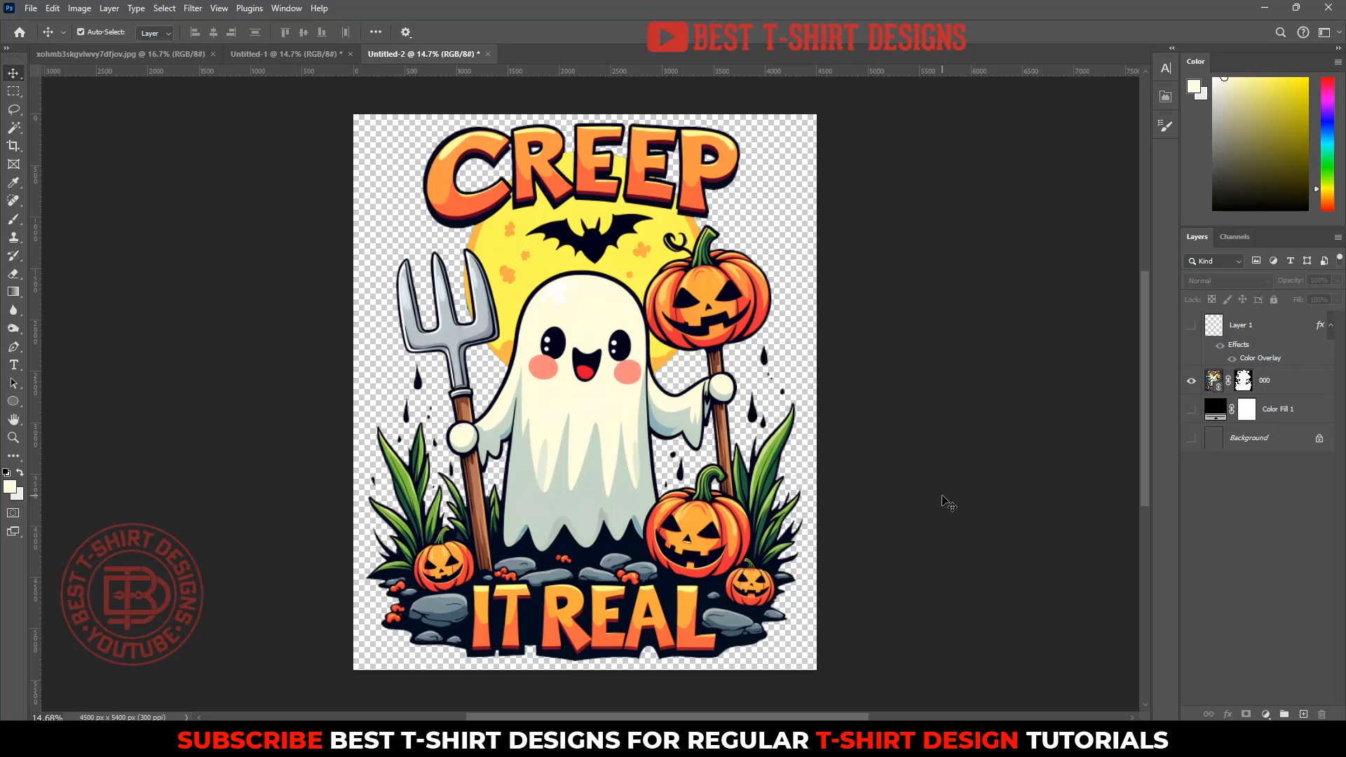
Export the design as a transparent 4500 x 5400 px PNG named 000 in the Downloads folder.
{"action": "key", "text": "ctrl+alt+shift+w"}
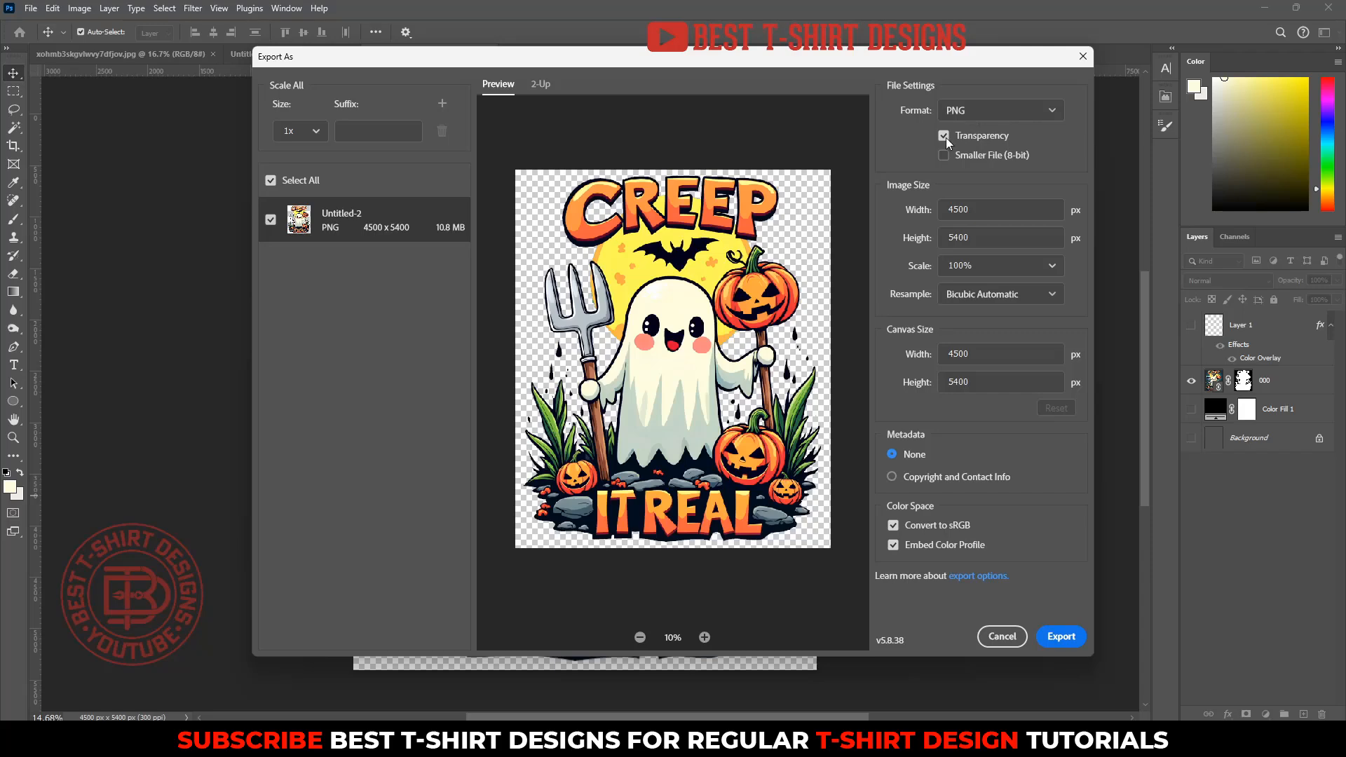
{"action": "left_click", "coordinate": [1056, 638]}
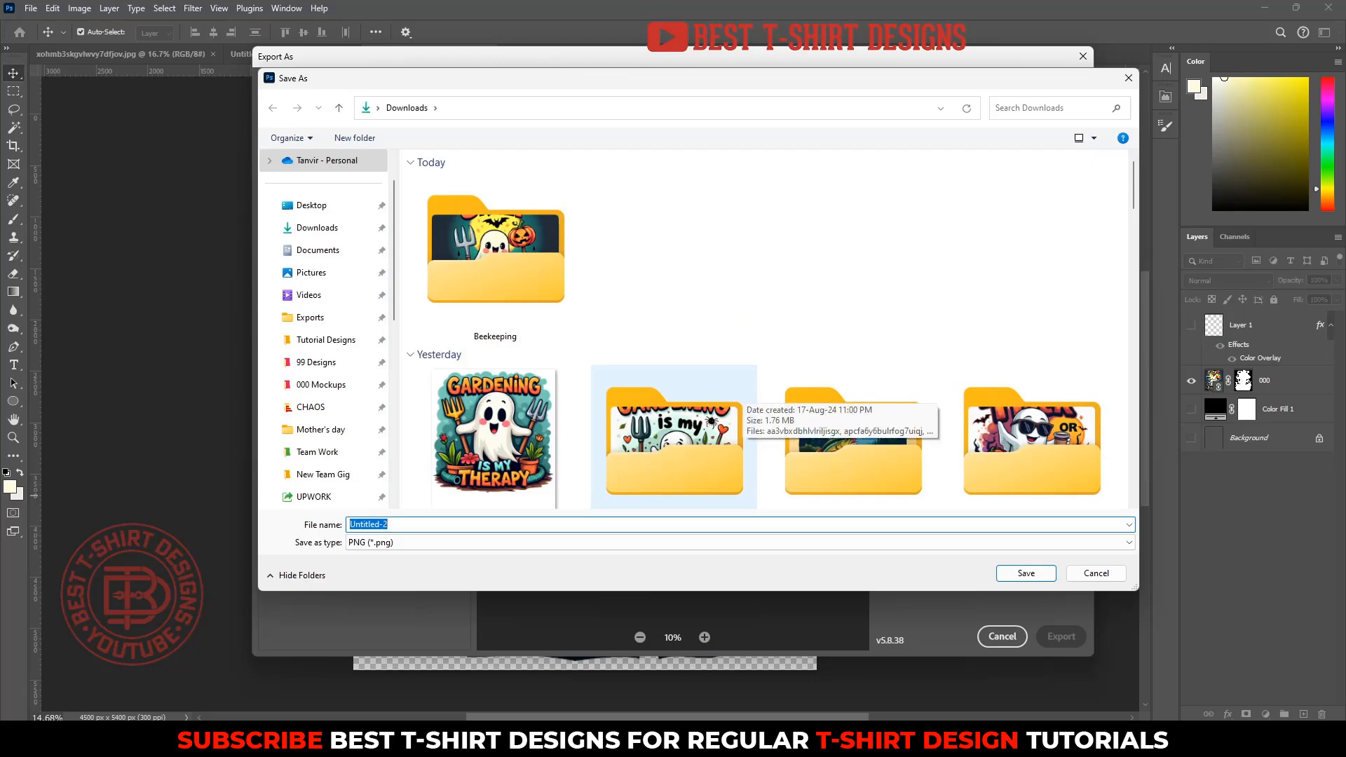
{"action": "type", "text": "000"}
{"action": "key", "text": "Return"}
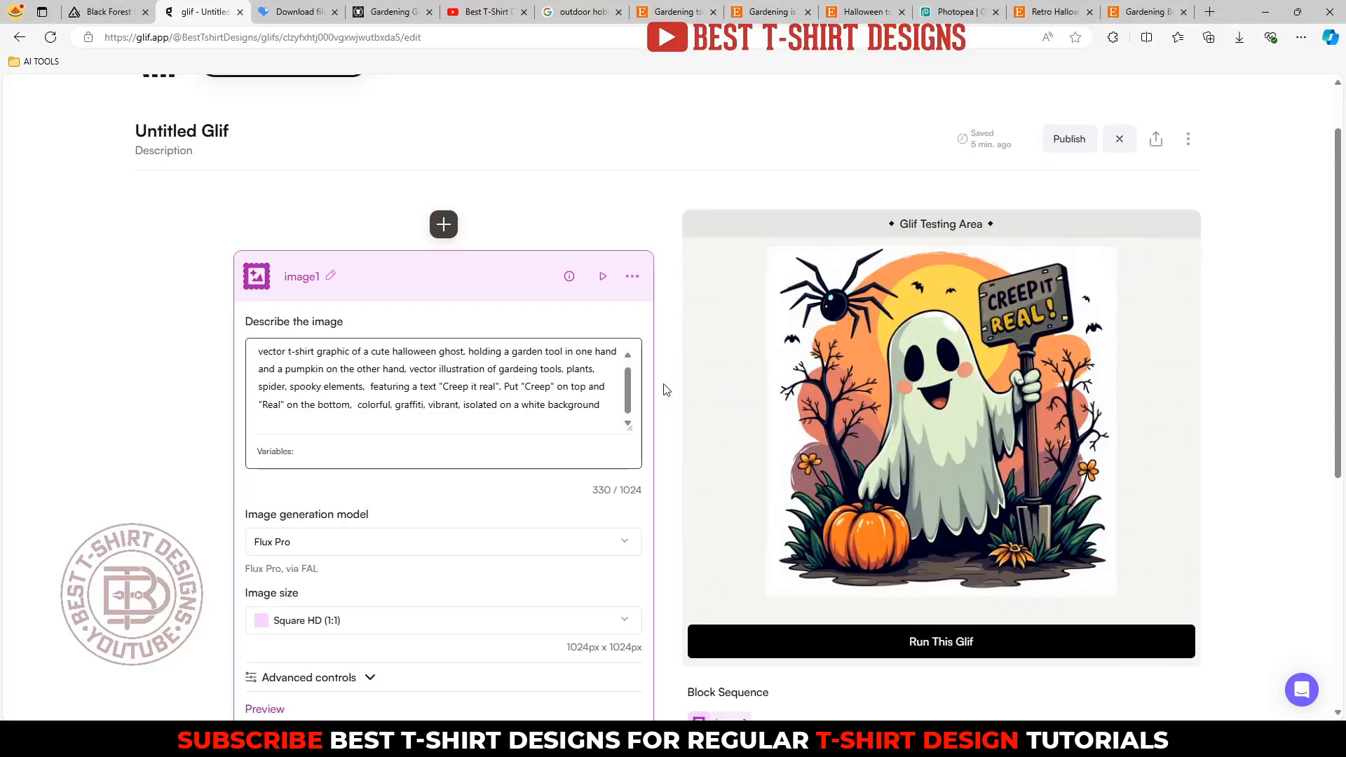
Switch to Glif in the browser, inspect the generated ghost image enlarged, and browse the Halloween T-shirt listings on Etsy.
{"action": "left_click", "coordinate": [978, 448]}
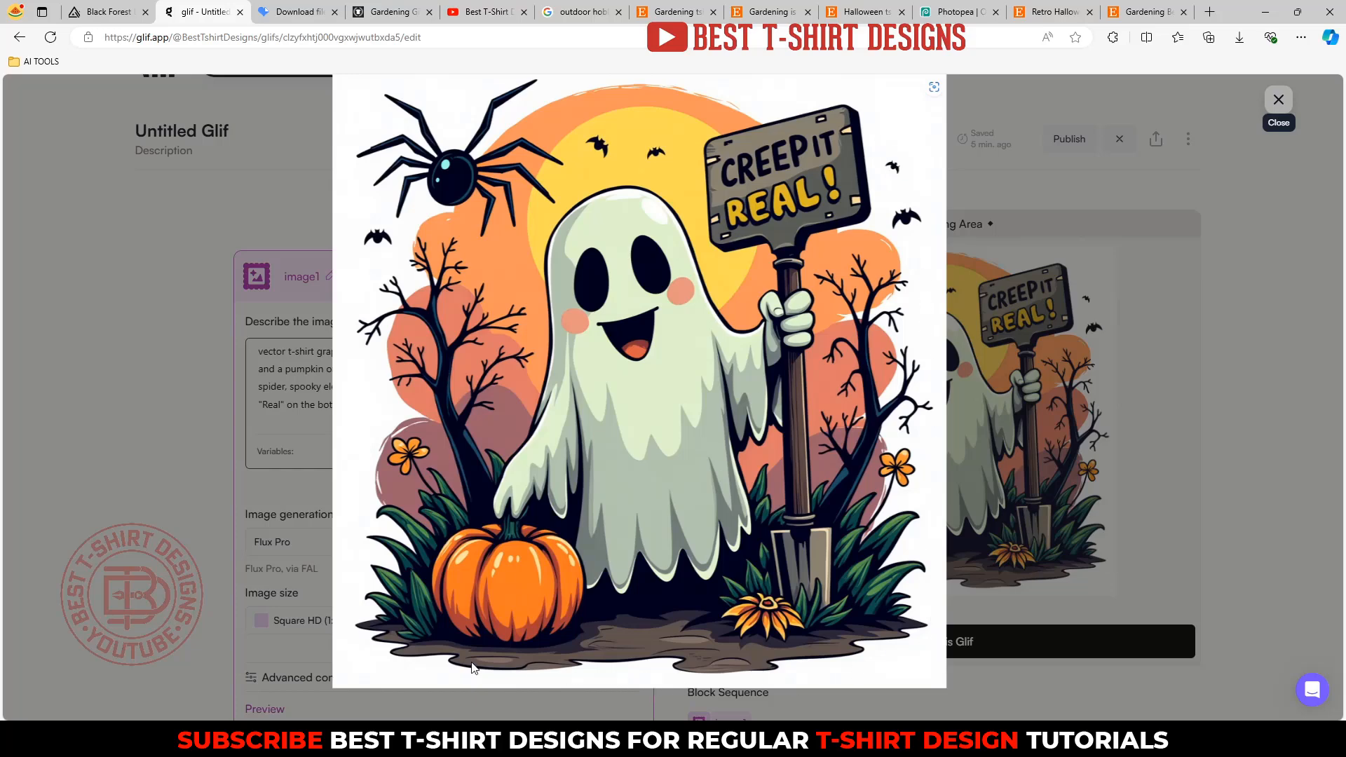
{"action": "left_click", "coordinate": [1279, 100]}
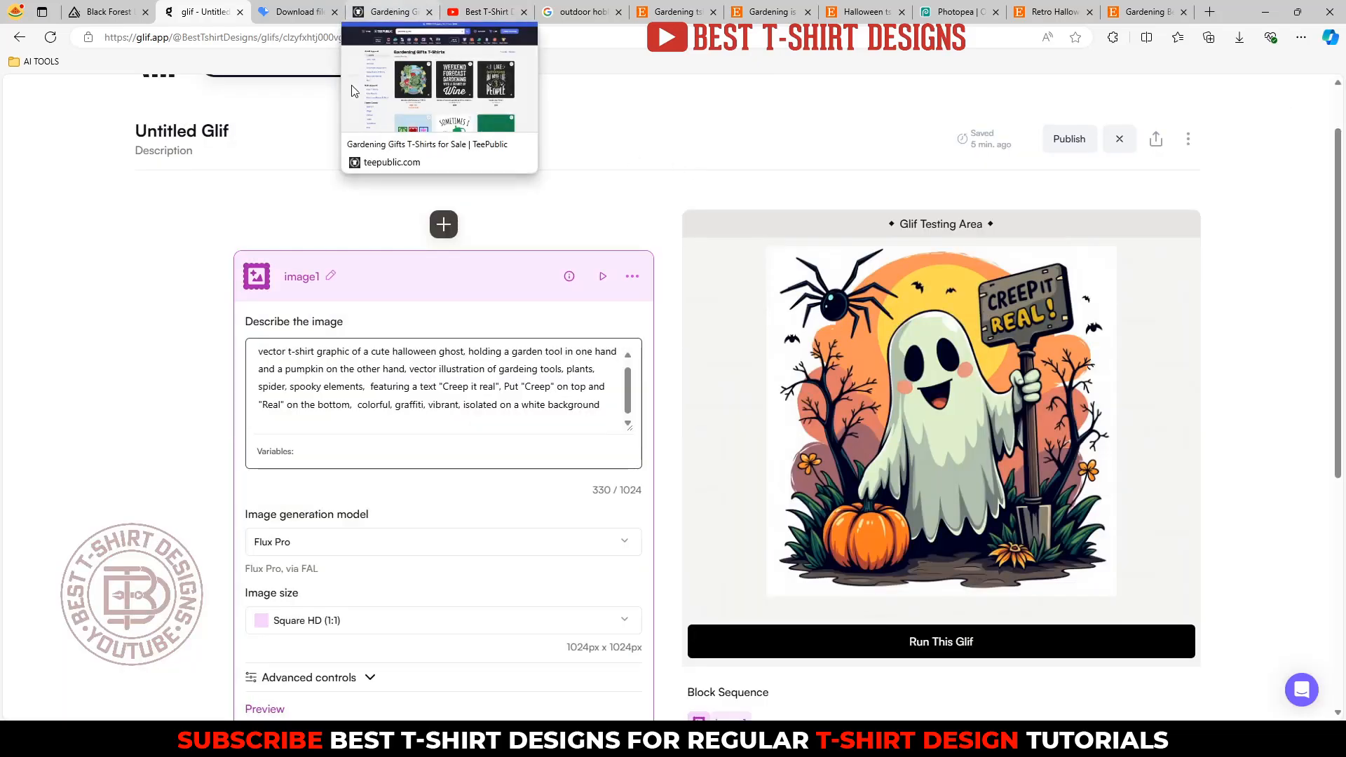
{"action": "left_click", "coordinate": [867, 12]}
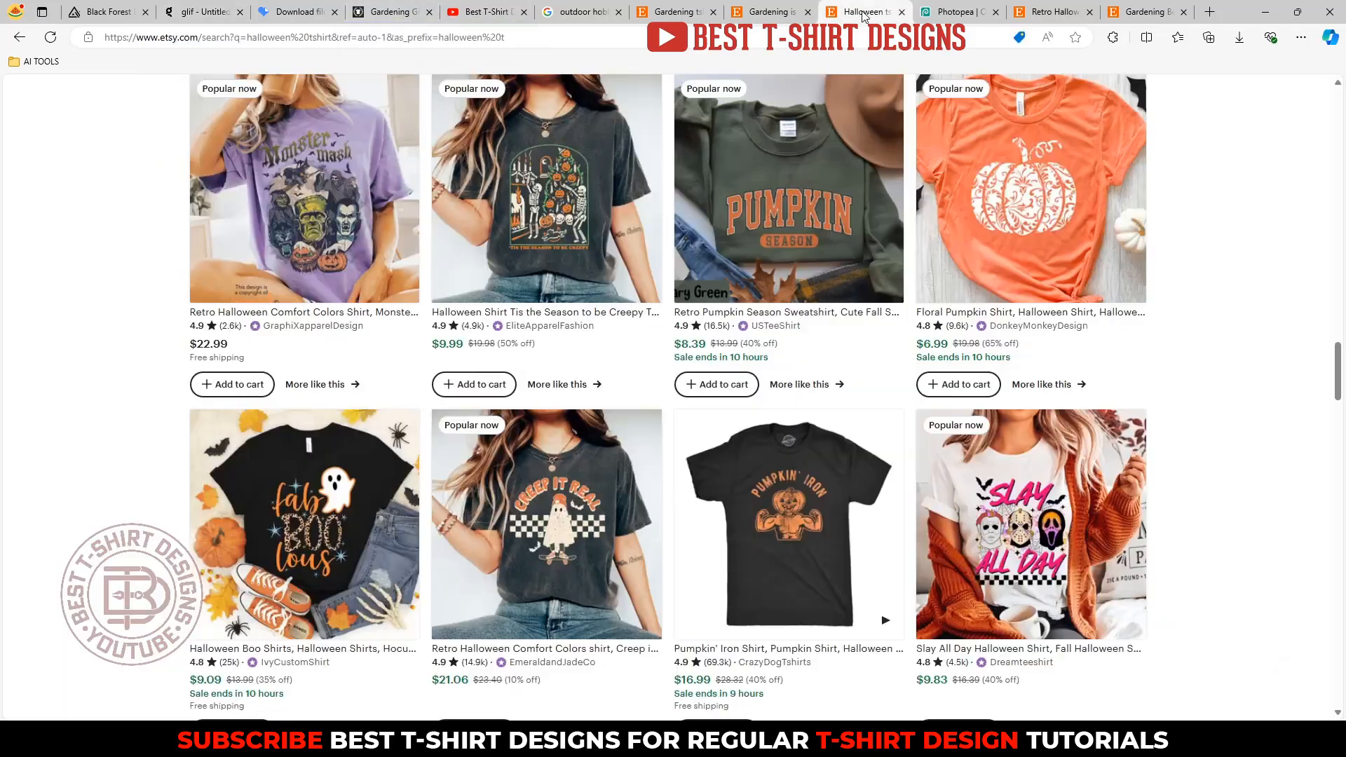
{"action": "scroll", "coordinate": [659, 281], "scroll_direction": "down", "scroll_amount": 2}
{"action": "scroll", "coordinate": [702, 289], "scroll_direction": "down", "scroll_amount": 6}
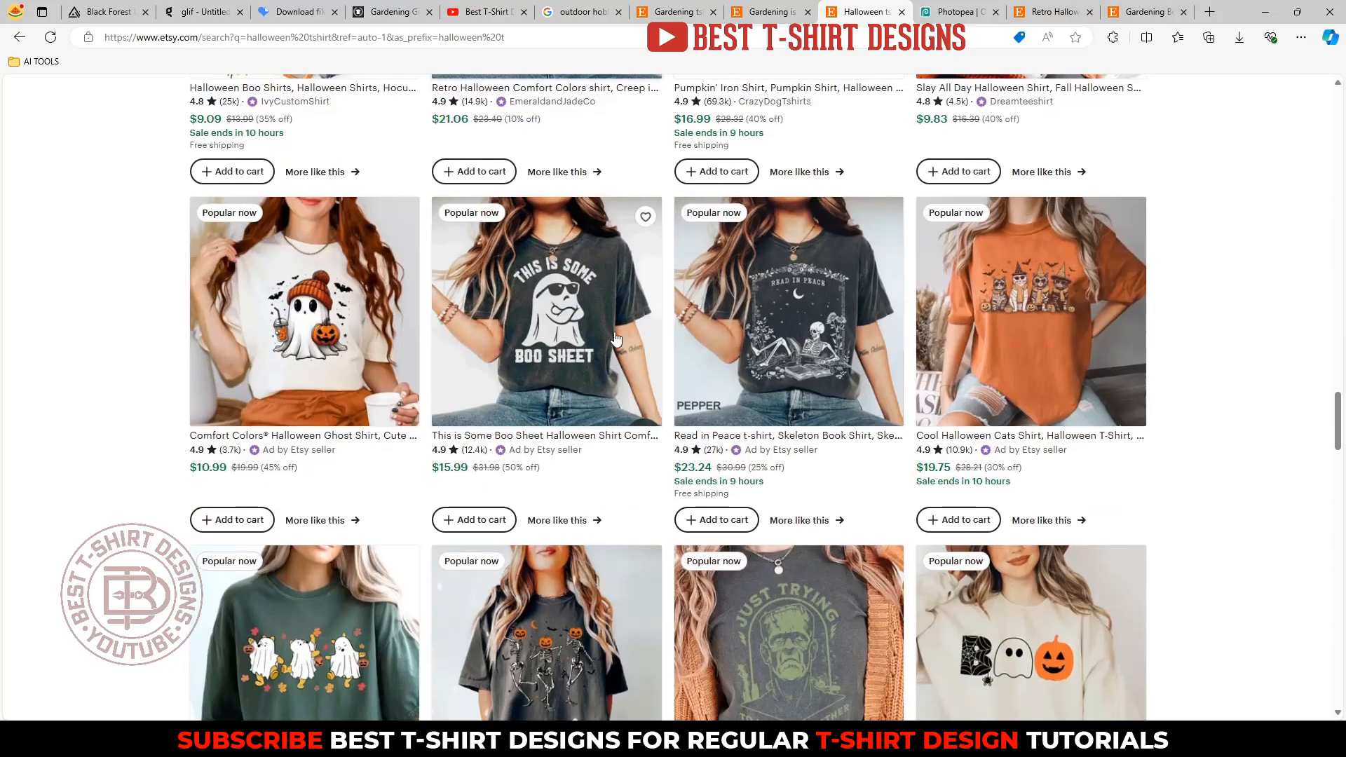
Browse the gardening gifts T-shirts on TeePublic and return to the Untitled Glif page.
{"action": "left_click", "coordinate": [373, 10]}
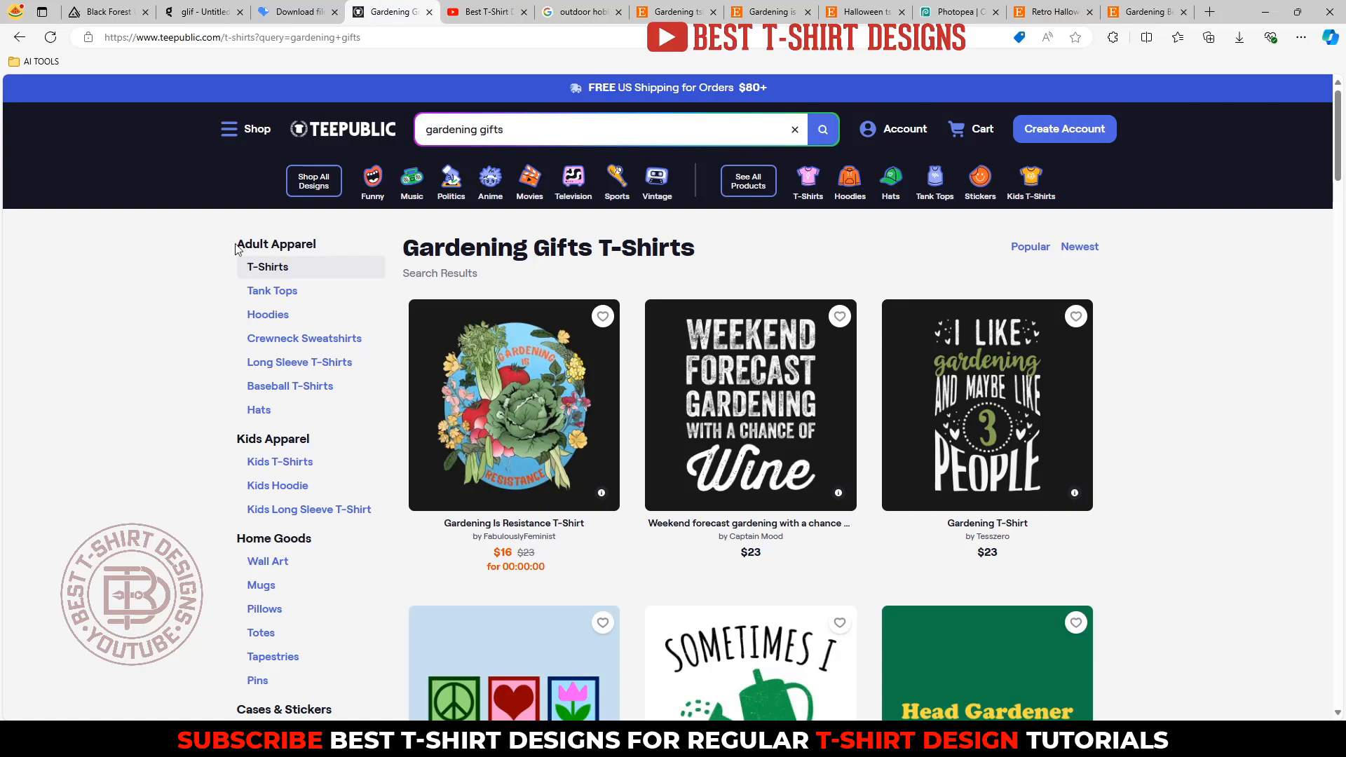
{"action": "scroll", "coordinate": [173, 402], "scroll_direction": "down", "scroll_amount": 8}
{"action": "scroll", "coordinate": [174, 388], "scroll_direction": "up", "scroll_amount": 4}
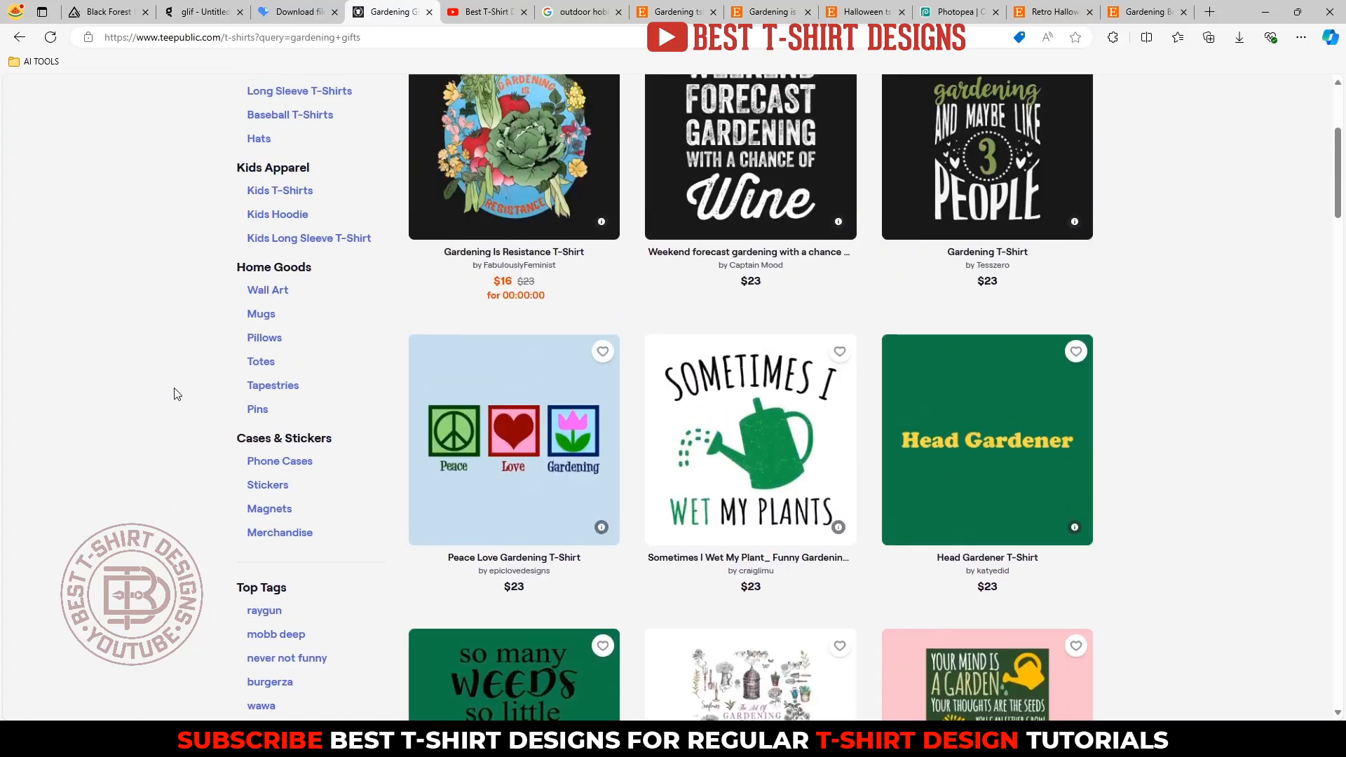
{"action": "scroll", "coordinate": [173, 394], "scroll_direction": "up", "scroll_amount": 4}
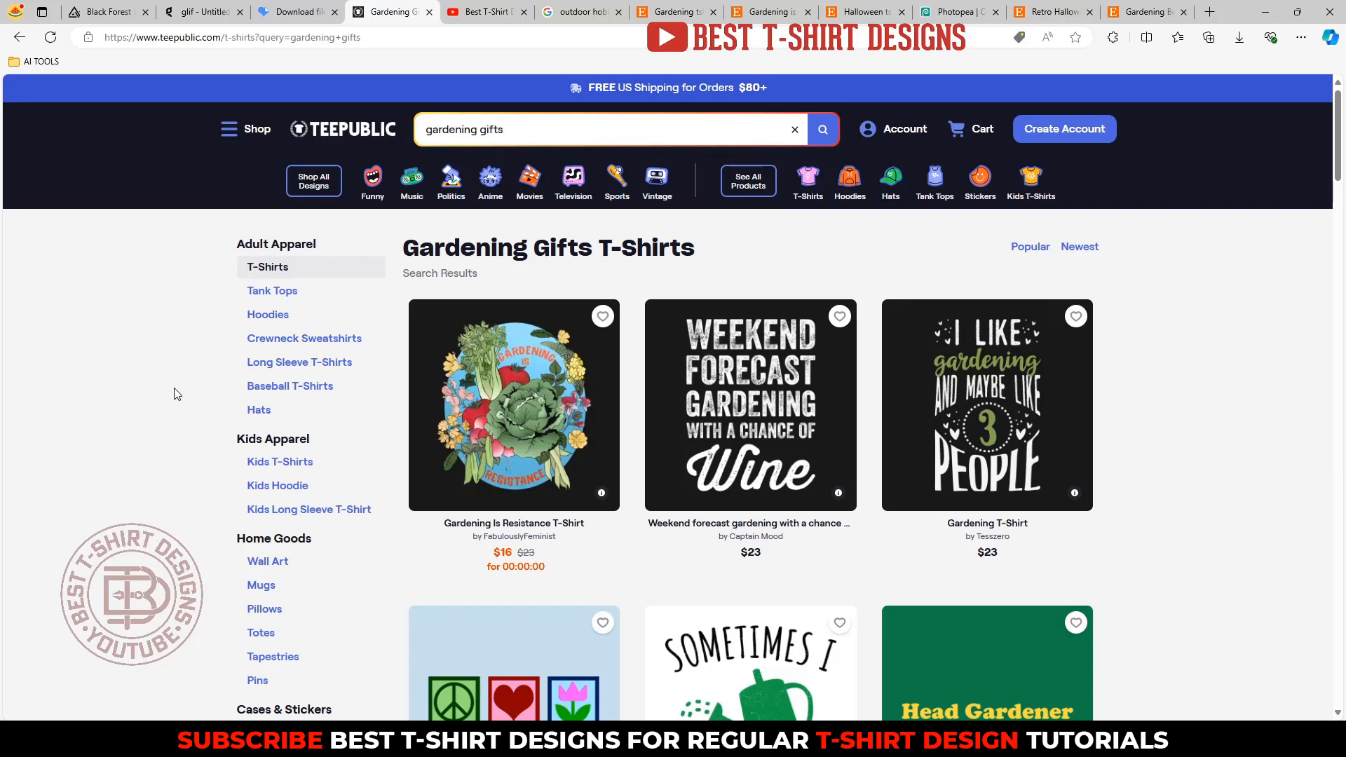
{"action": "left_click", "coordinate": [205, 13]}
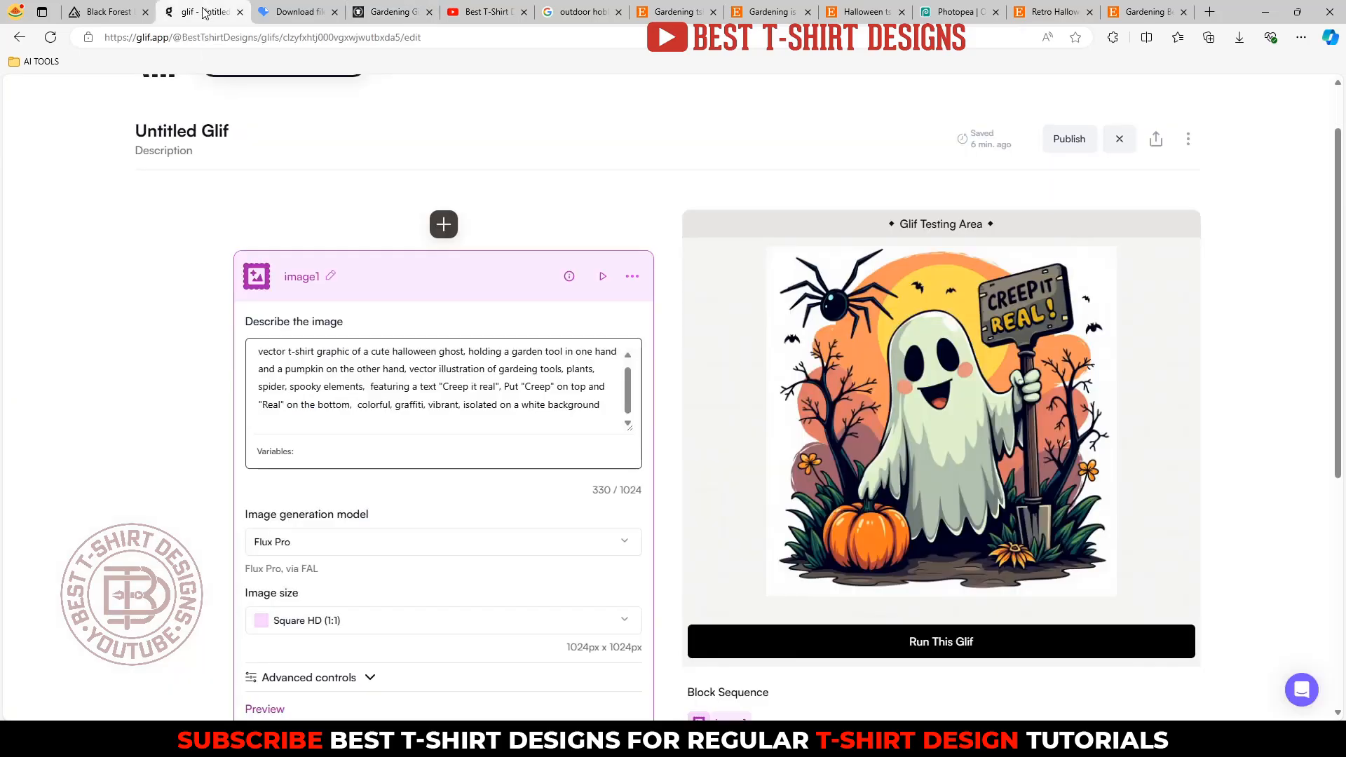